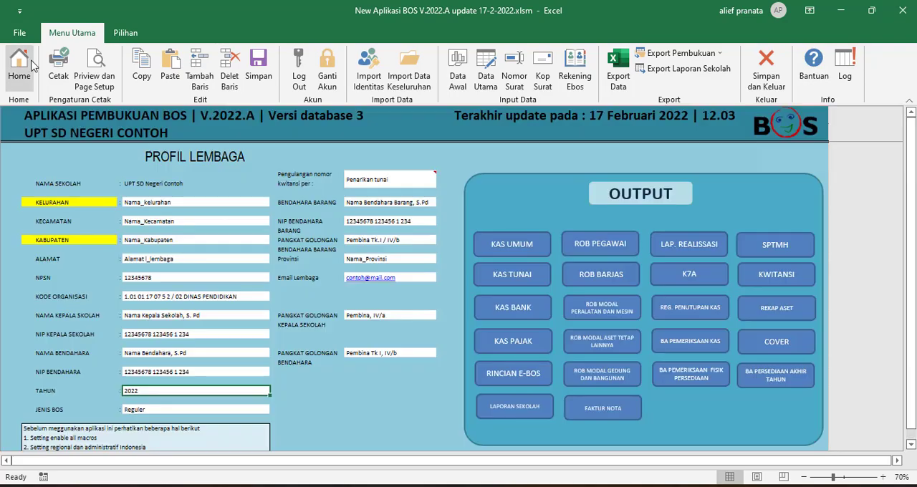
View the BA Pemeriksaan Kas report and the document choices of BA Persediaan Akhir Tahun.
click(690, 342)
scroll(179, 232, down, 3)
click(21, 66)
click(747, 376)
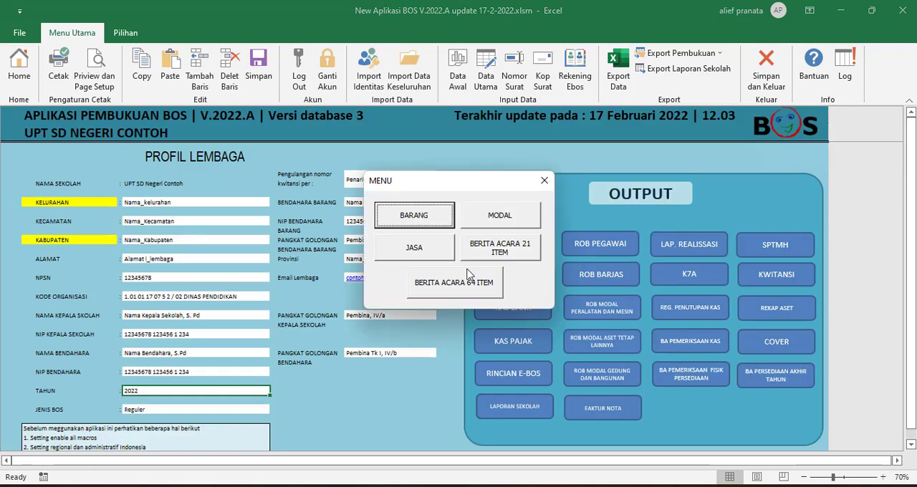
click(544, 180)
Set the end of the sequential print range to 50 on the Kwitansi sheet, browse the receipts, and return to the home sheet.
click(770, 276)
click(465, 219)
click(401, 119)
click(401, 119)
click(271, 140)
text(50)
key(Return)
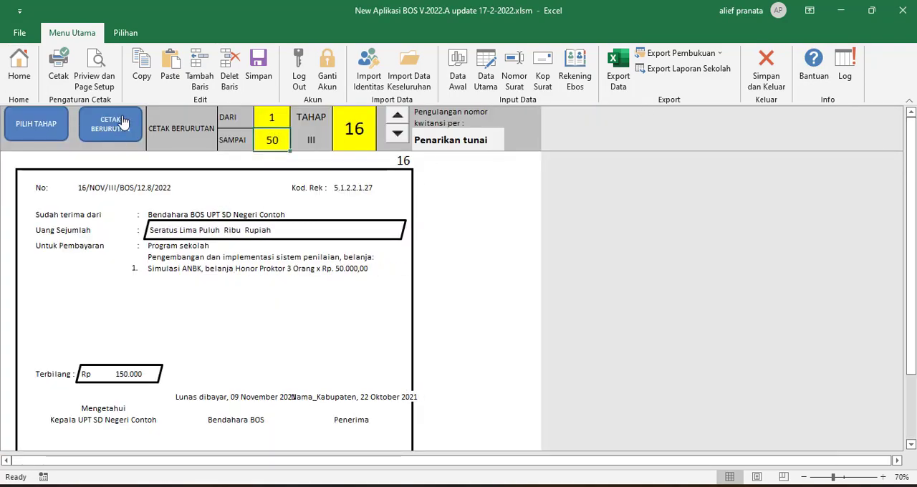
click(399, 135)
click(20, 66)
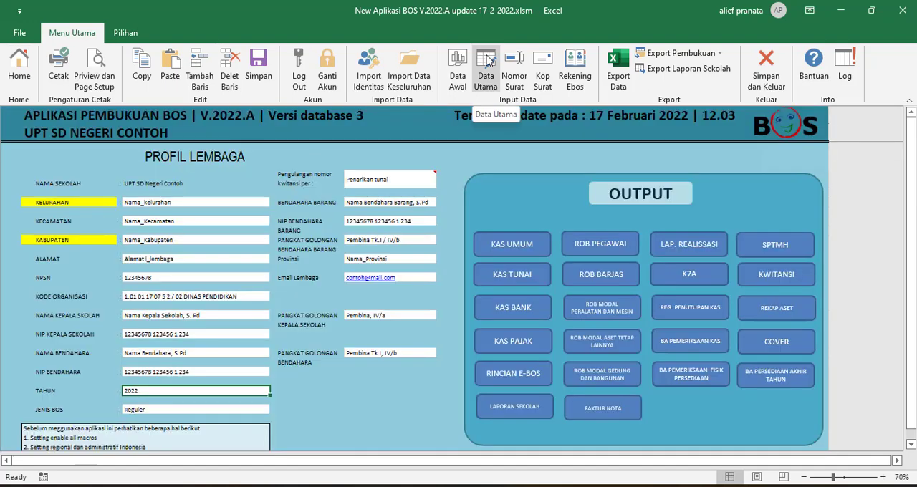
View the Rekening Ebos and Data Awal sheets, and open the Data Utama table for editing to look through its rows.
click(577, 65)
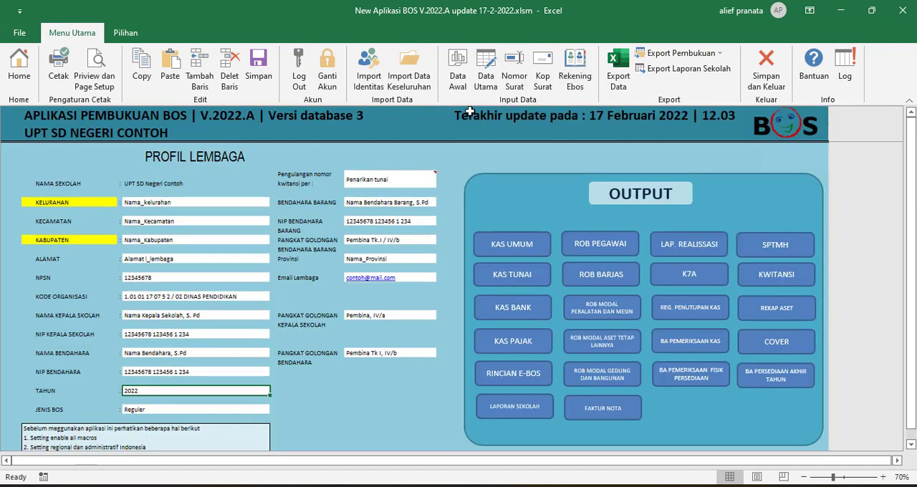
click(30, 65)
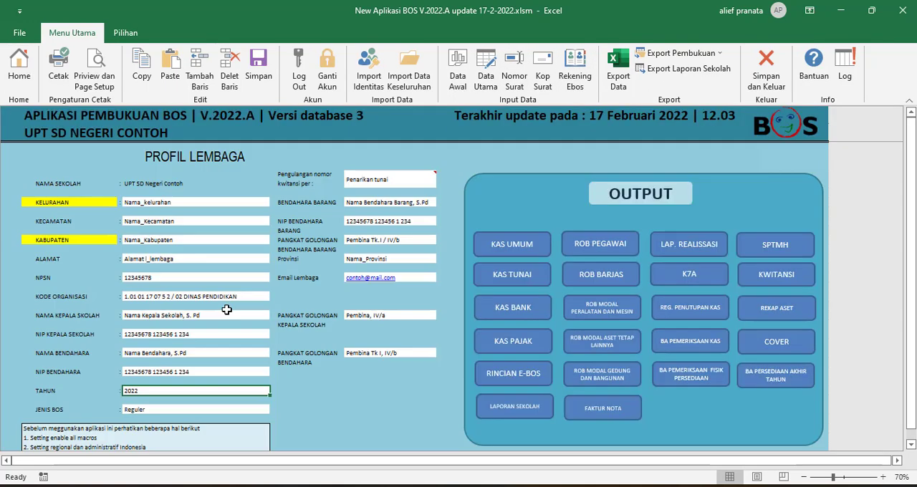
click(458, 69)
click(485, 69)
click(854, 148)
click(300, 308)
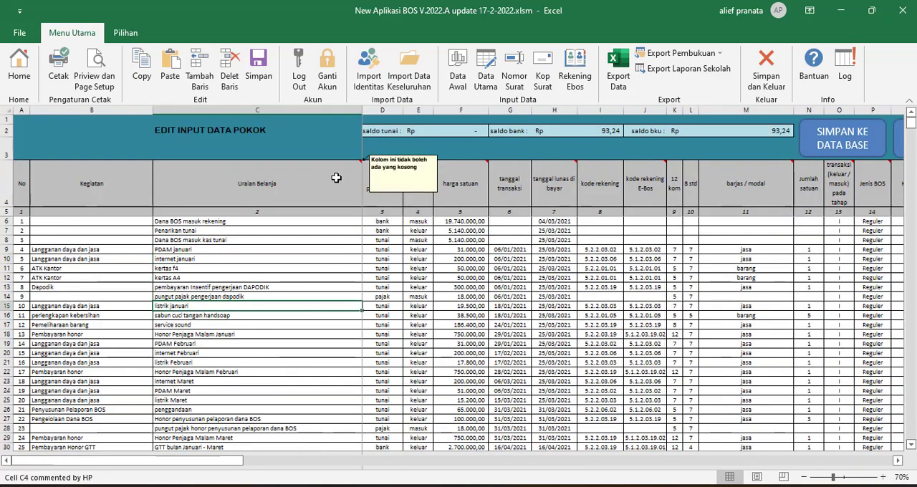
scroll(144, 323, down, 9)
scroll(186, 332, up, 9)
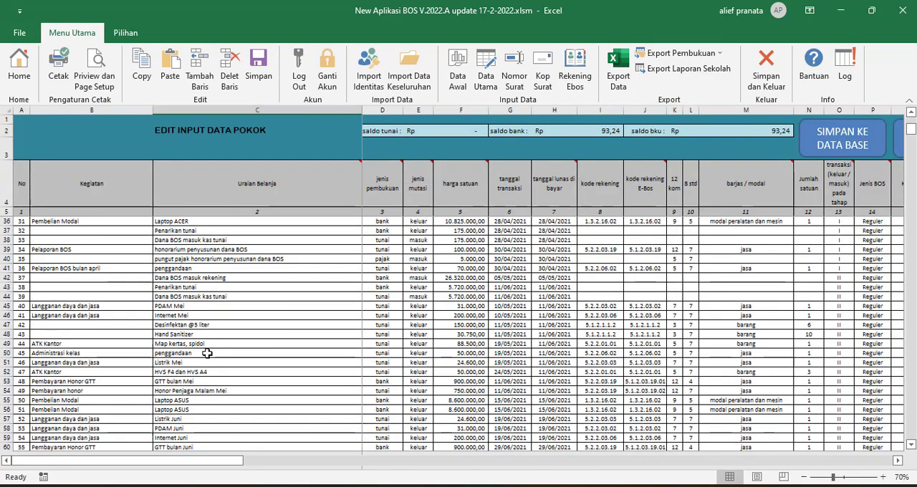
Examine the Data Utama columns from harga satuan and the transaction dates through the account codes, barjas / modal, Jumlah satuan and Jenis BOS.
click(458, 240)
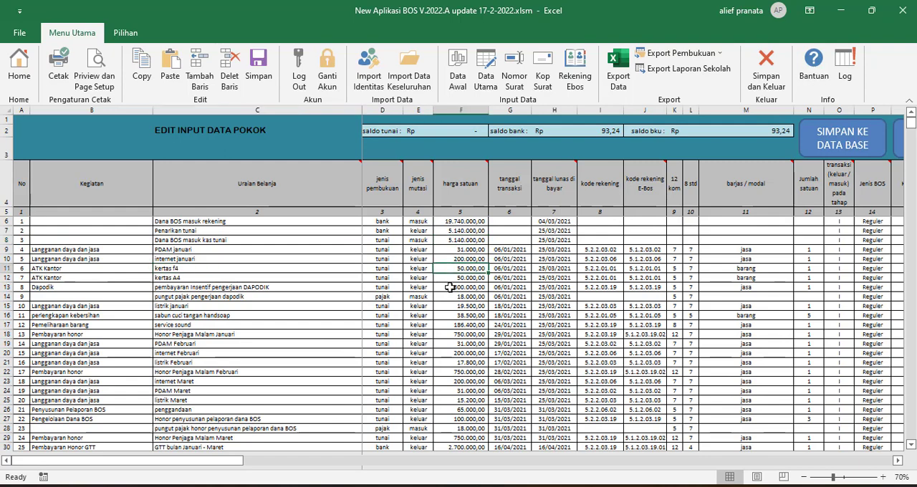
click(502, 240)
click(655, 256)
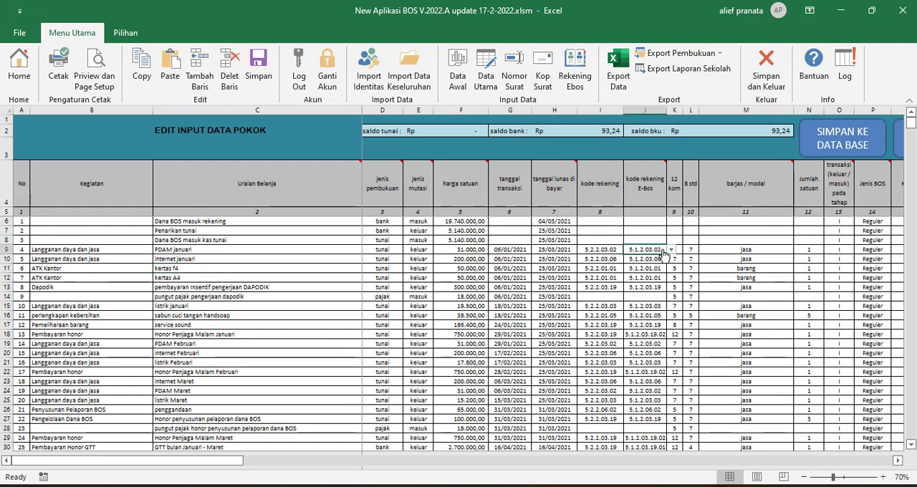
click(609, 252)
click(651, 259)
click(691, 258)
click(757, 250)
click(752, 259)
scroll(751, 254, right, 2)
click(745, 250)
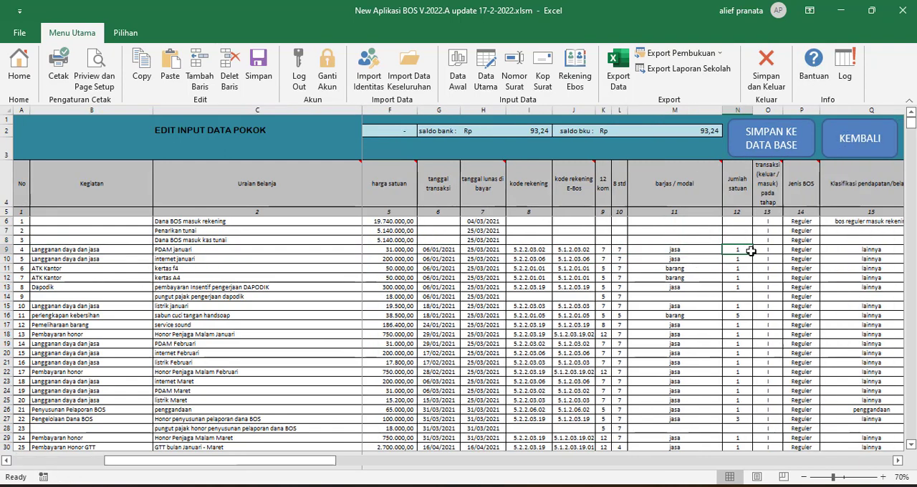
click(803, 251)
scroll(824, 256, right, 5)
Examine the choices for Klasifikasi pendapatan/belanja in row 6 and the neighbouring satuan, bank evidence number and inventory classification columns.
click(624, 221)
click(678, 221)
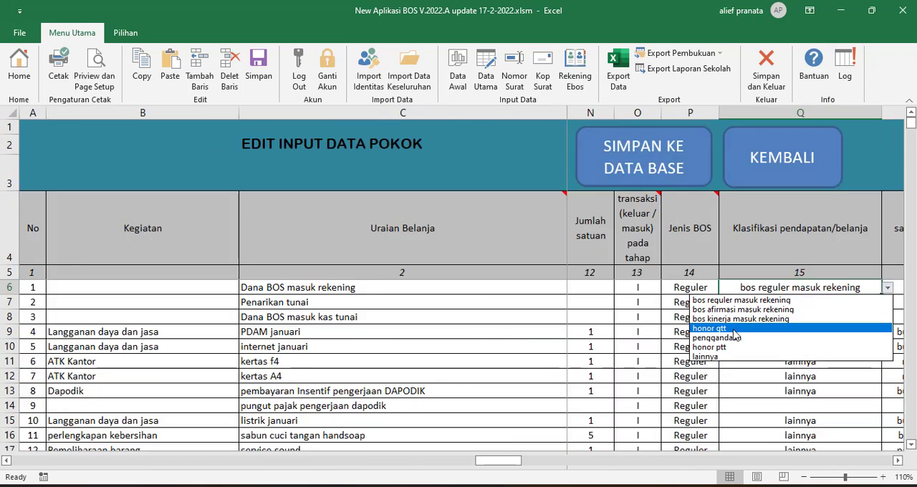
click(778, 377)
drag(522, 231, 522, 240)
click(258, 231)
click(609, 260)
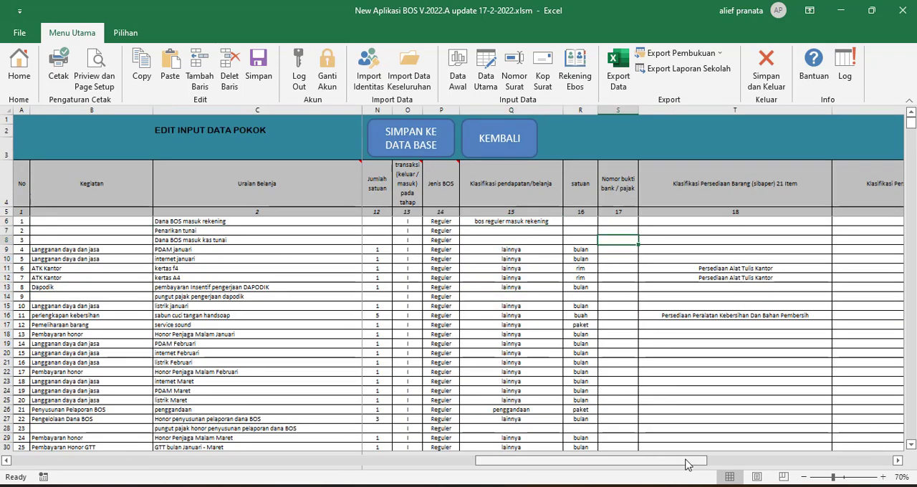
scroll(565, 172, left, 7)
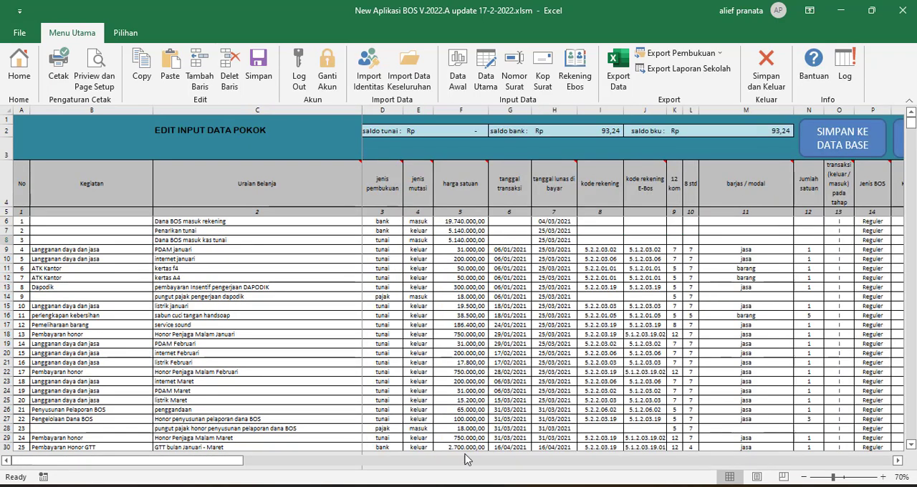
View the Nomor Surat and Kop Surat sheets, and look through the opening balances and income fields in Data Awal.
click(514, 69)
click(93, 209)
click(114, 301)
click(542, 70)
click(457, 69)
scroll(272, 377, down, 4)
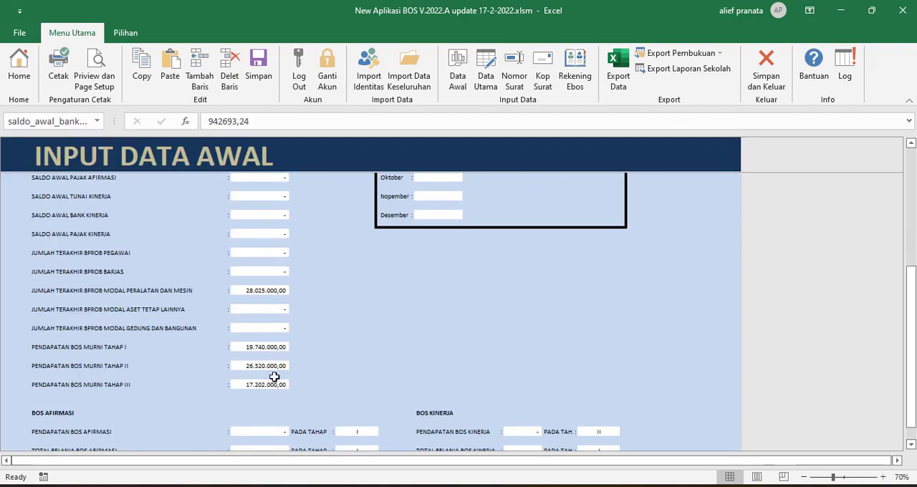
scroll(285, 370, up, 3)
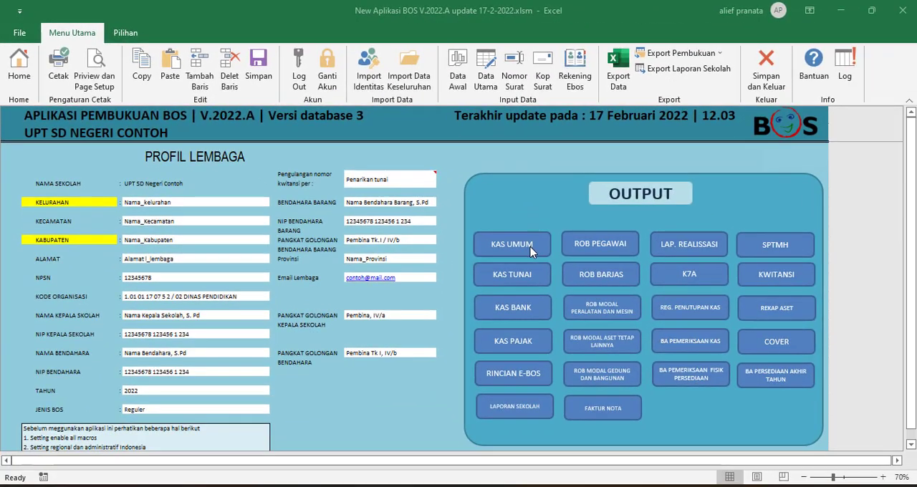
View the Kas Umum and Data Utama sheets, returning to the home sheet after each one.
click(617, 286)
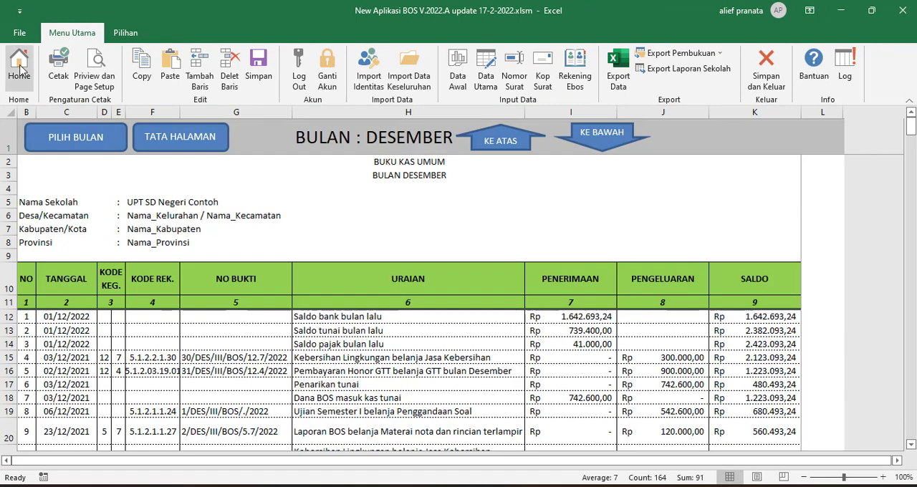
click(19, 68)
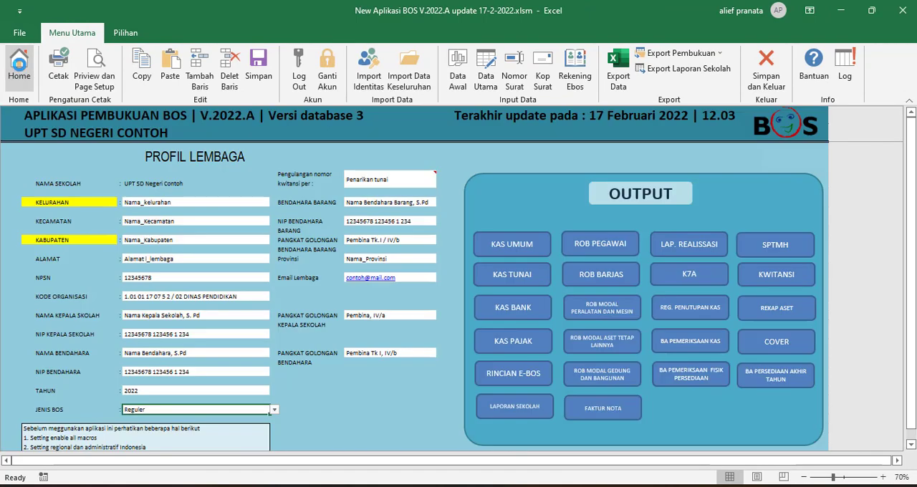
click(488, 68)
click(19, 66)
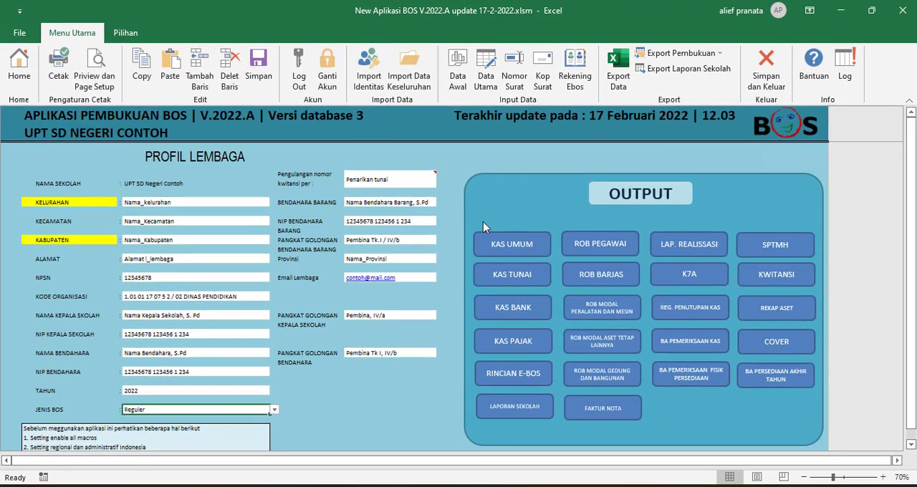
Open the Kas Umum report for December, look through it, and show its print preview.
click(506, 246)
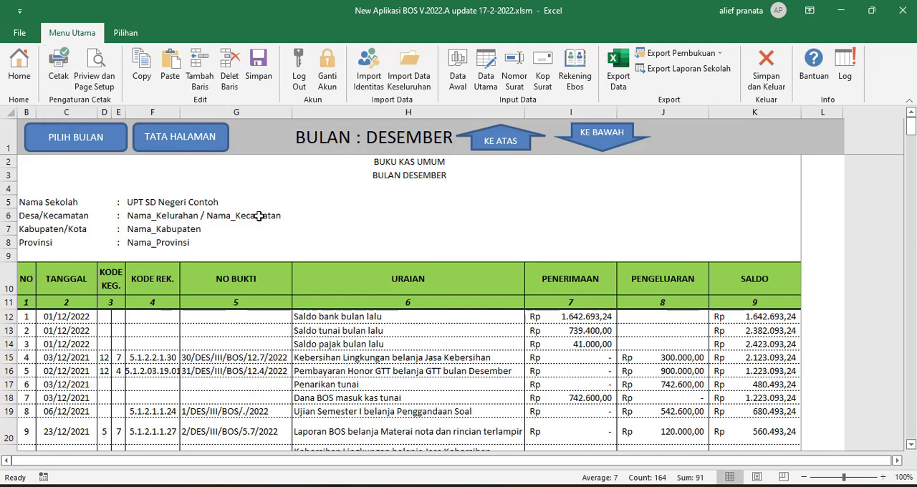
scroll(260, 216, down, 3)
scroll(258, 240, up, 3)
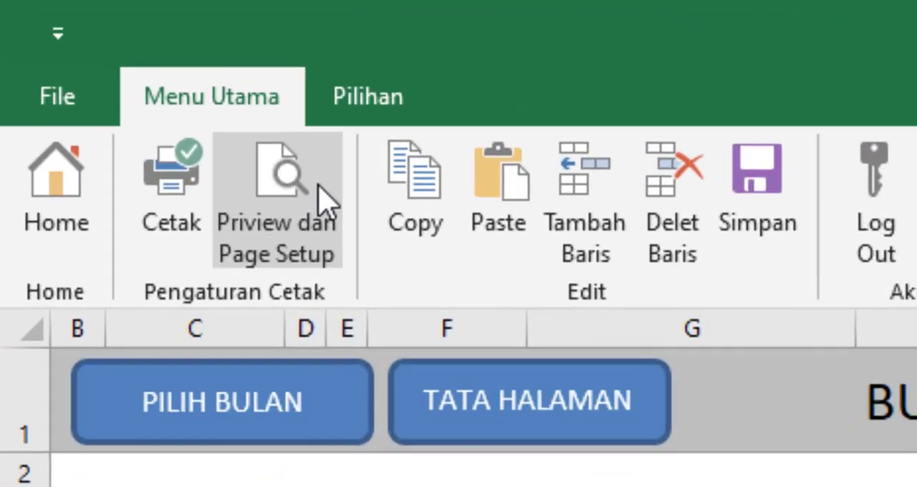
click(111, 68)
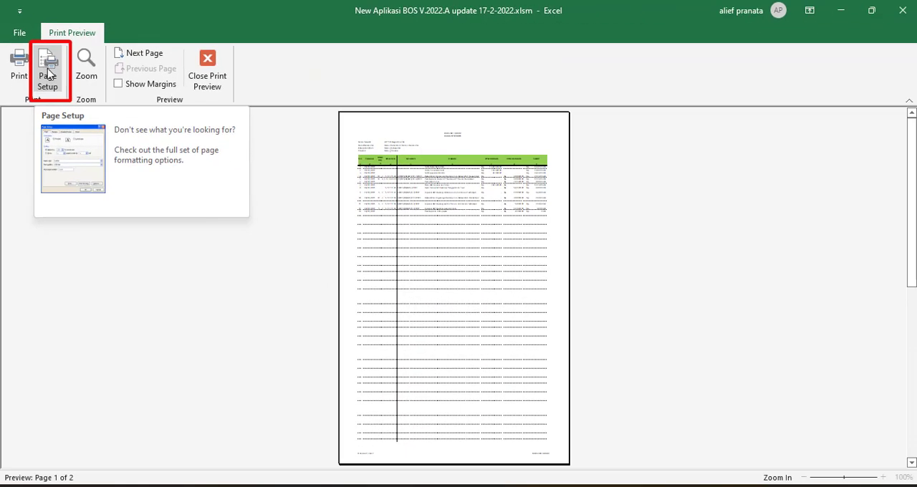
Open Page Setup for the Kas Umum report and view the available paper sizes, keeping F4.
click(49, 74)
drag(150, 178, 347, 130)
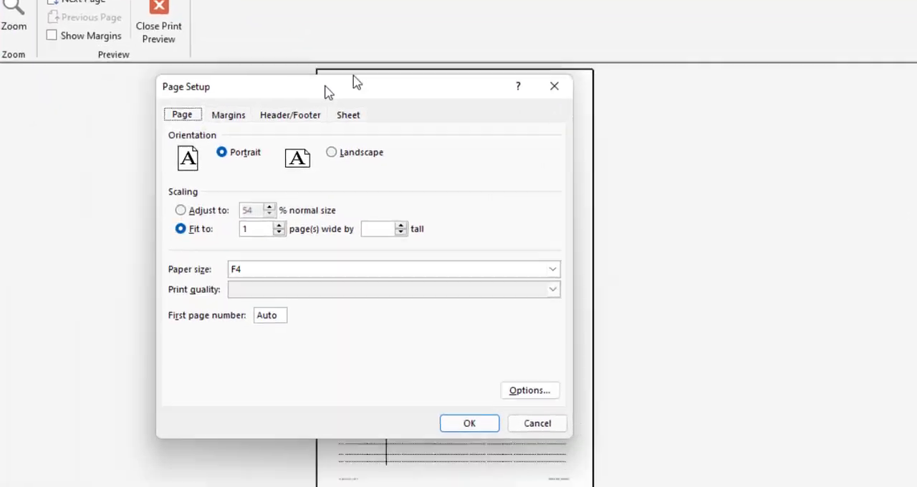
drag(325, 86, 393, 86)
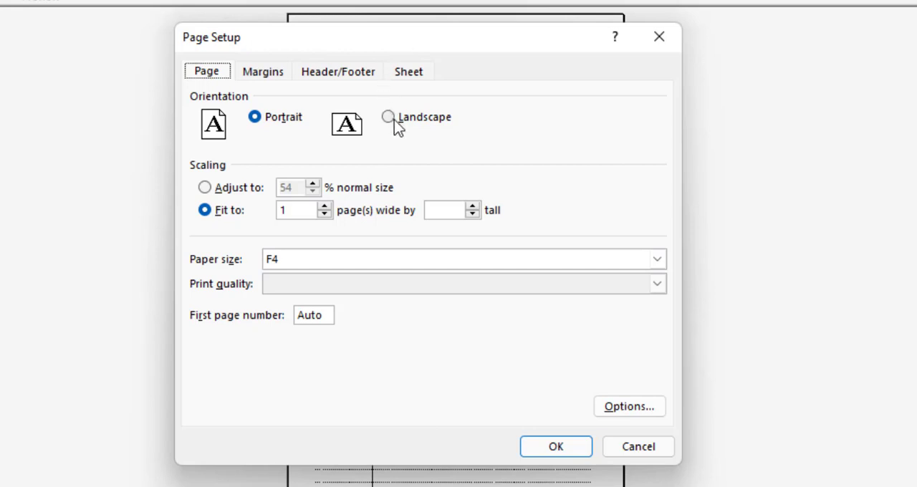
click(323, 259)
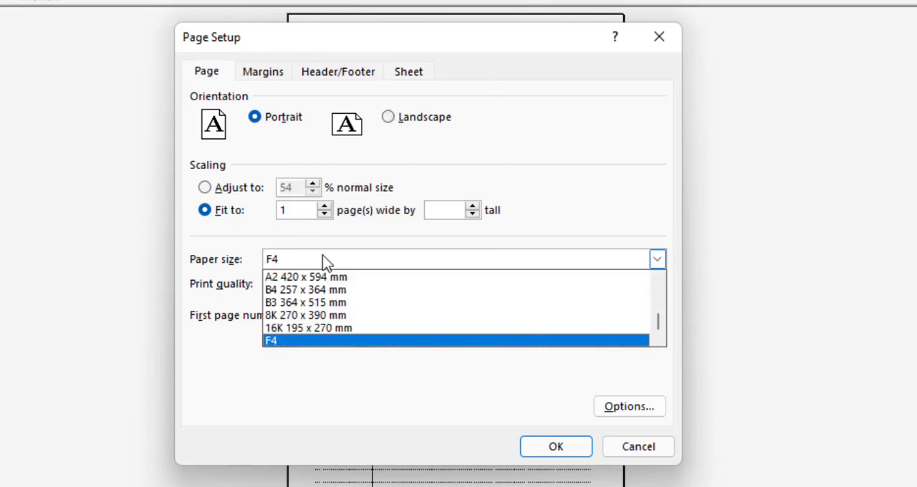
click(354, 228)
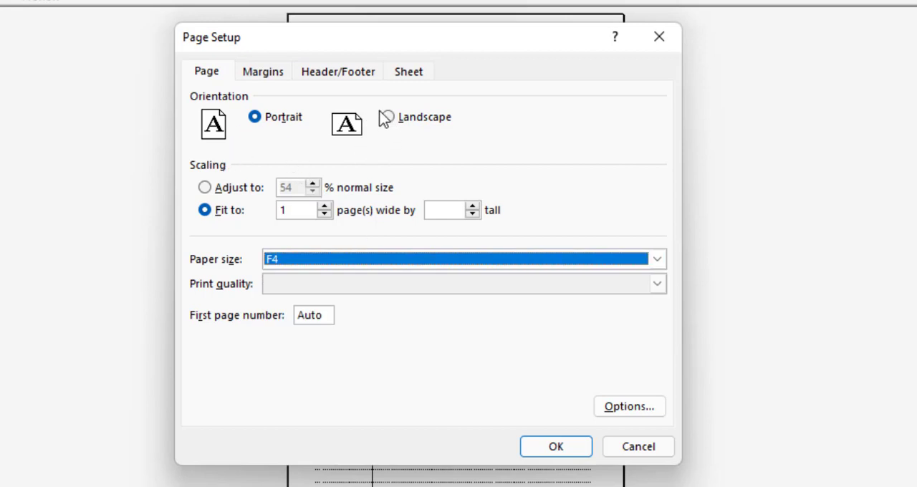
View the header/footer, sheet and margin settings, cancel Page Setup, and close the print preview.
click(343, 74)
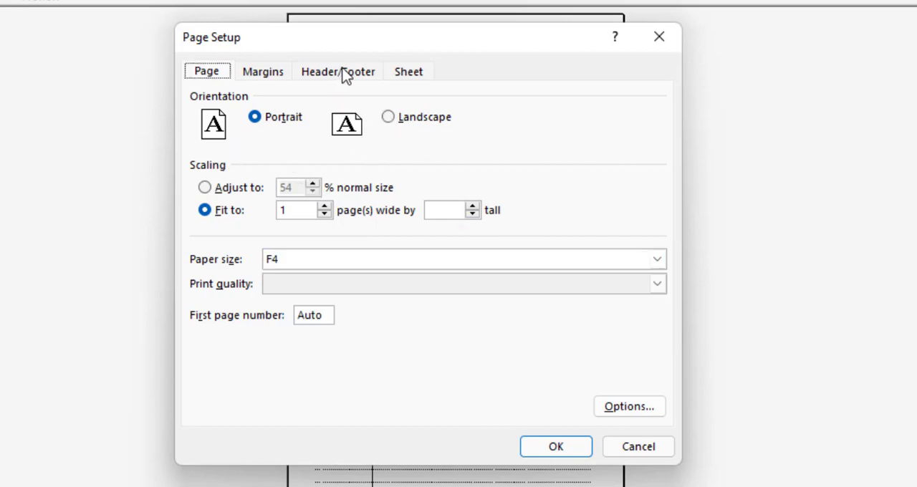
click(405, 76)
click(272, 75)
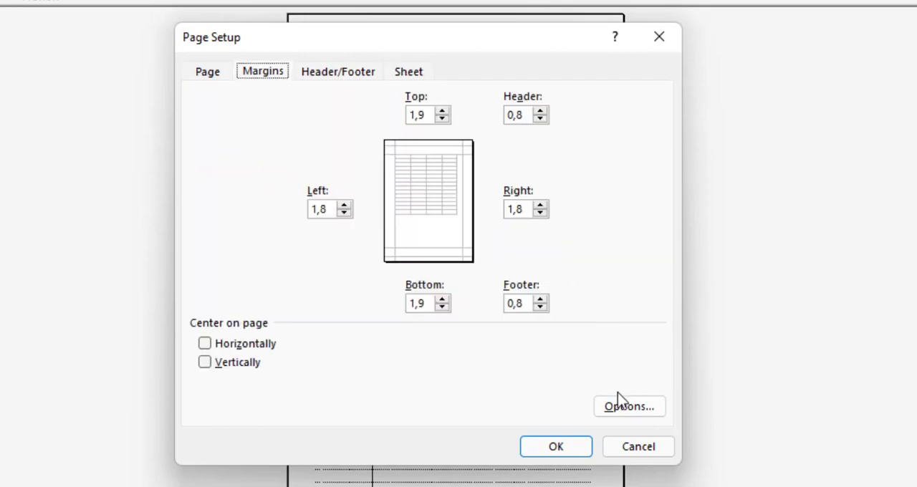
click(640, 449)
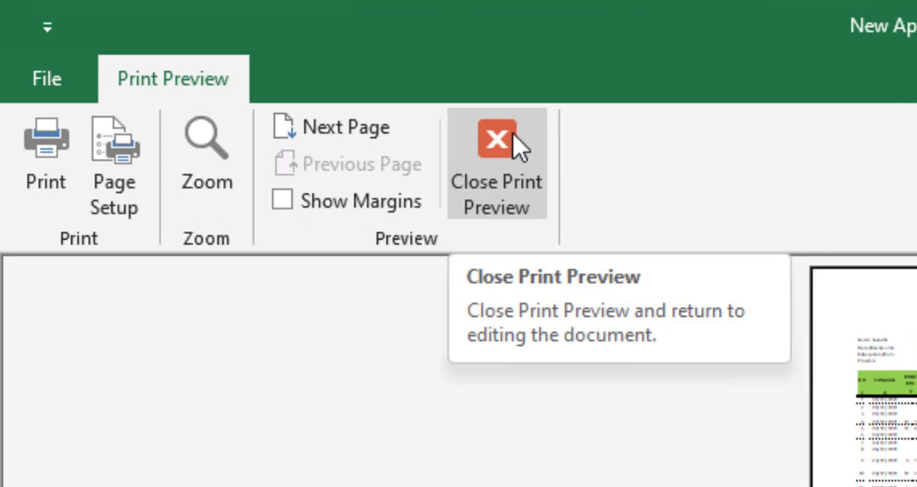
click(518, 145)
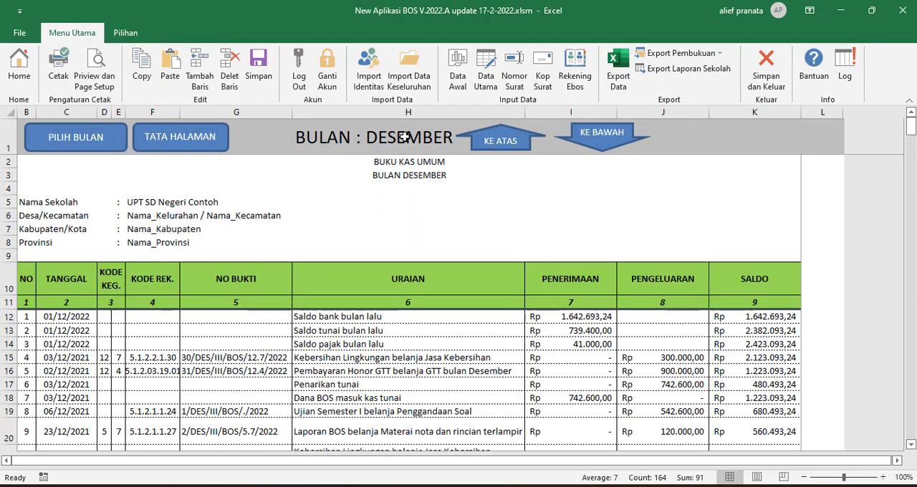
Open the Data Utama table for editing and copy the Kegiatan entry "Langganan daya dan jasa" from B9 into B8.
click(485, 66)
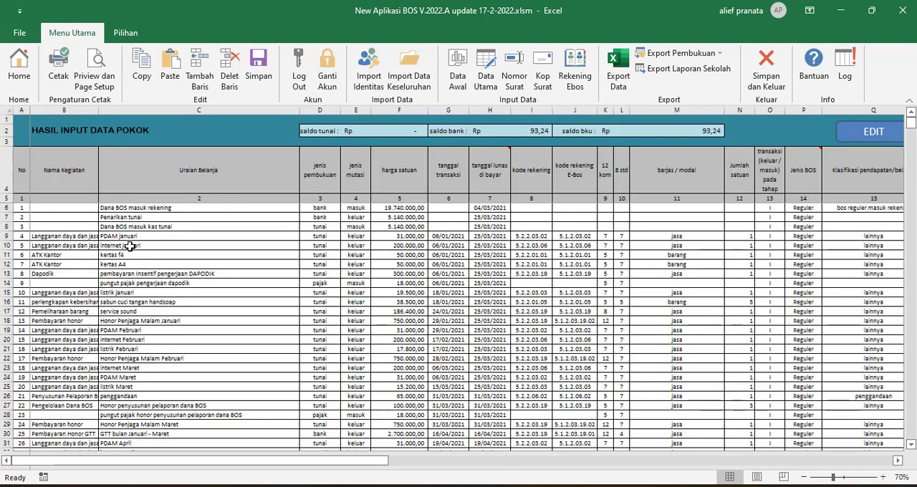
click(890, 134)
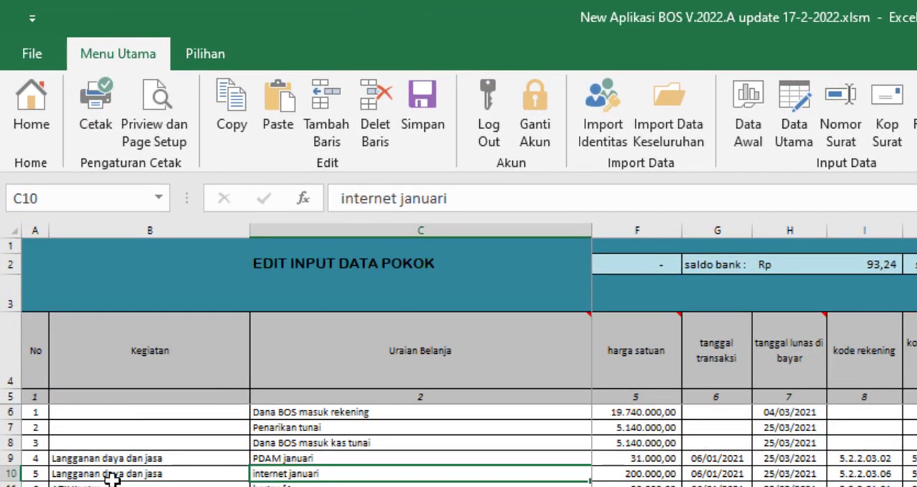
click(115, 461)
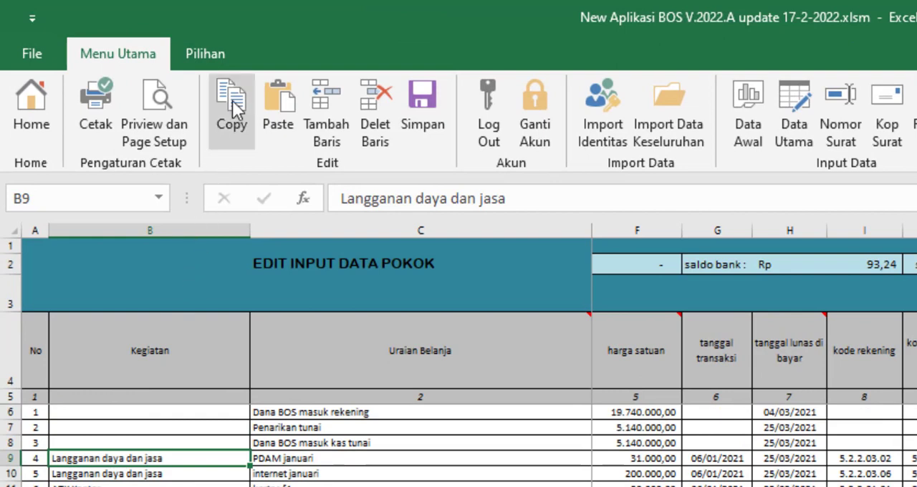
click(233, 106)
click(127, 442)
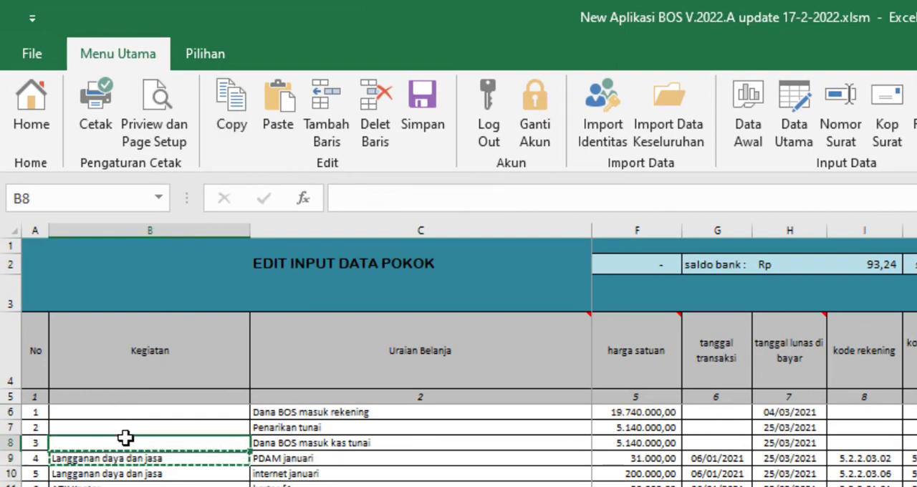
click(276, 108)
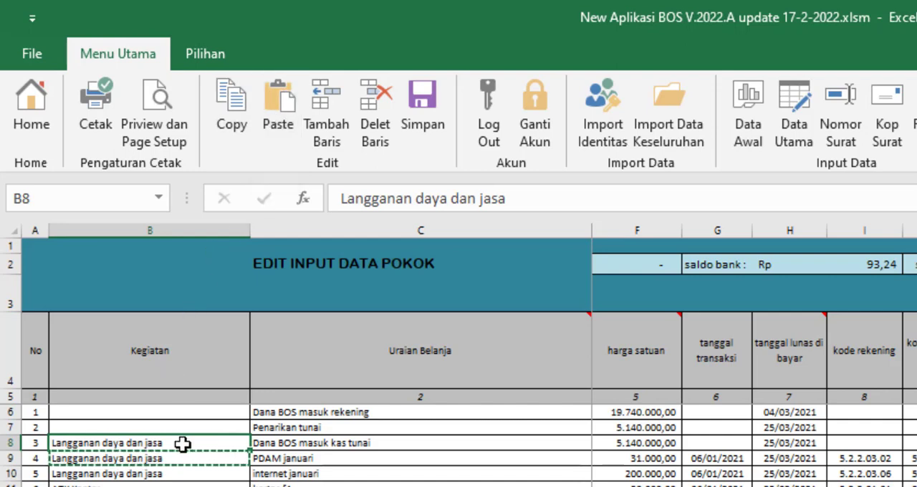
mouse_move(671, 336)
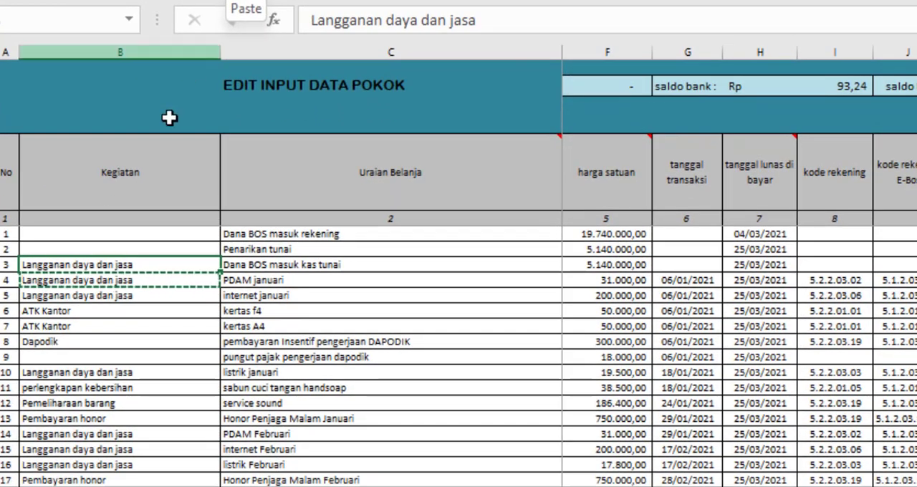
View the Paste Special options for the copied Kegiatan entry at cell B8, and close them without pasting.
right_click(109, 263)
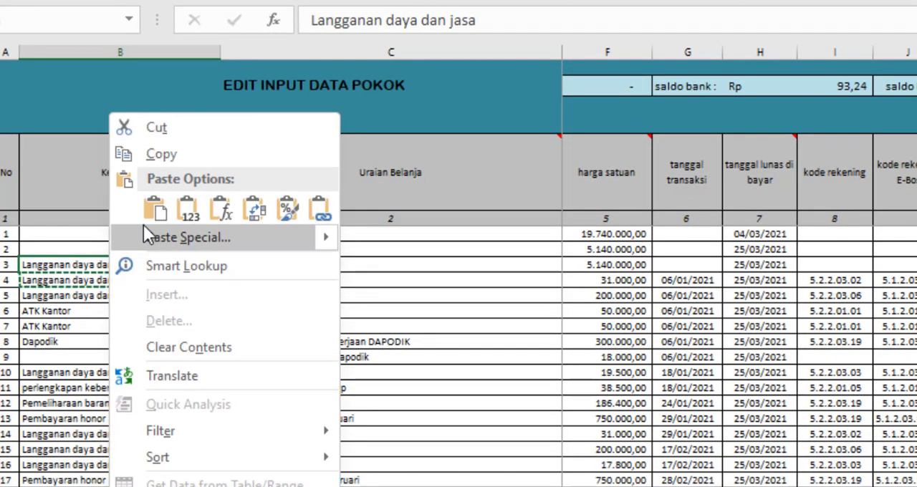
mouse_move(326, 235)
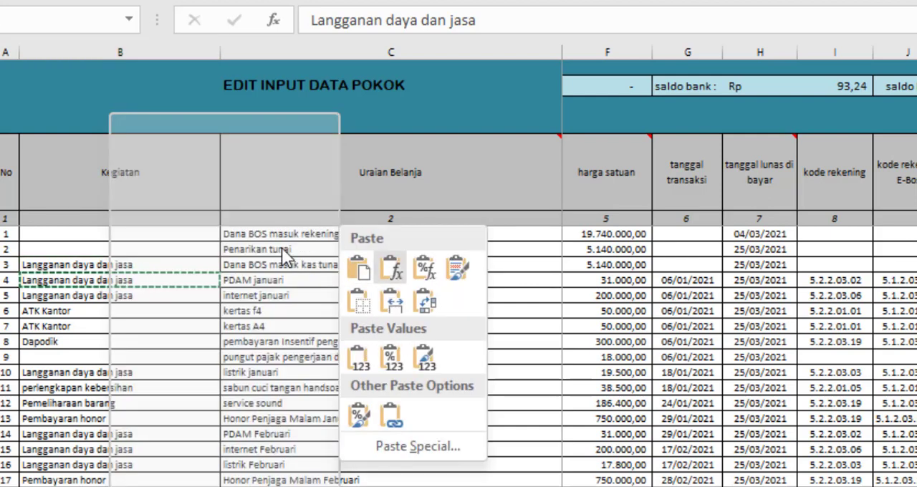
click(243, 121)
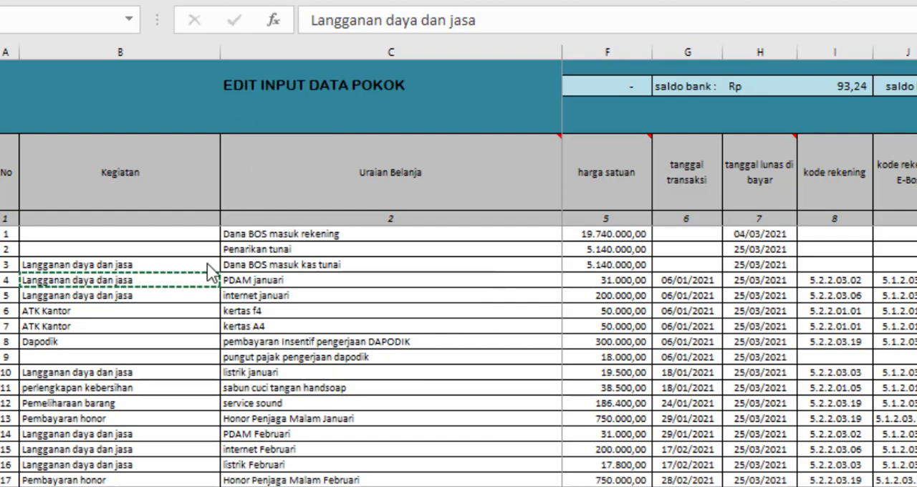
click(147, 264)
scroll(147, 266, down, 2)
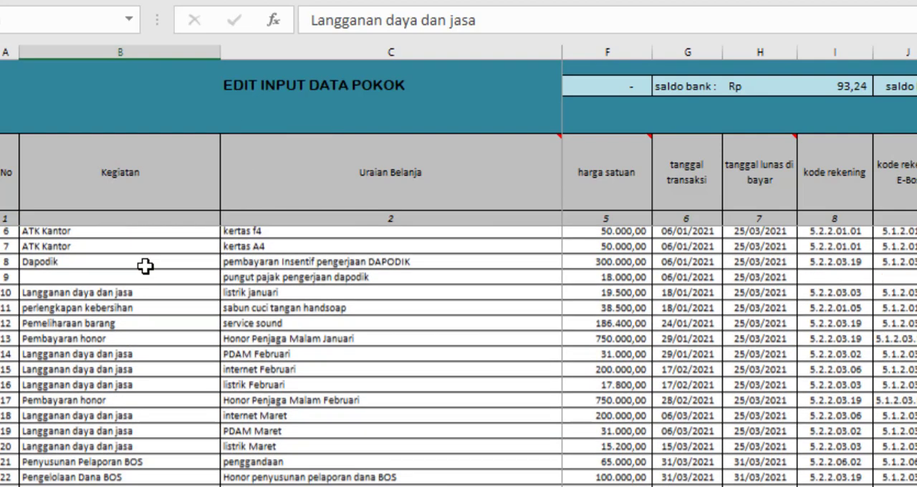
scroll(147, 263, up, 2)
Show the paste options at cell B8 once more and clear the cell's Kegiatan entry.
right_click(149, 264)
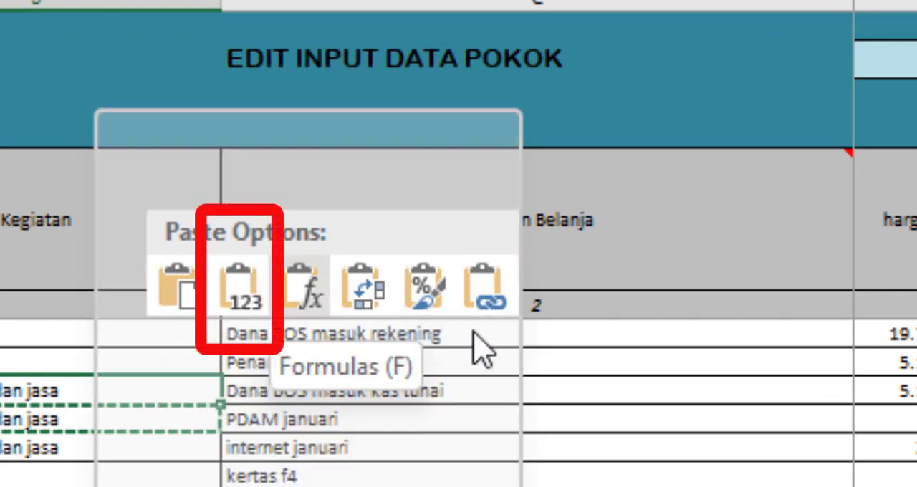
click(301, 287)
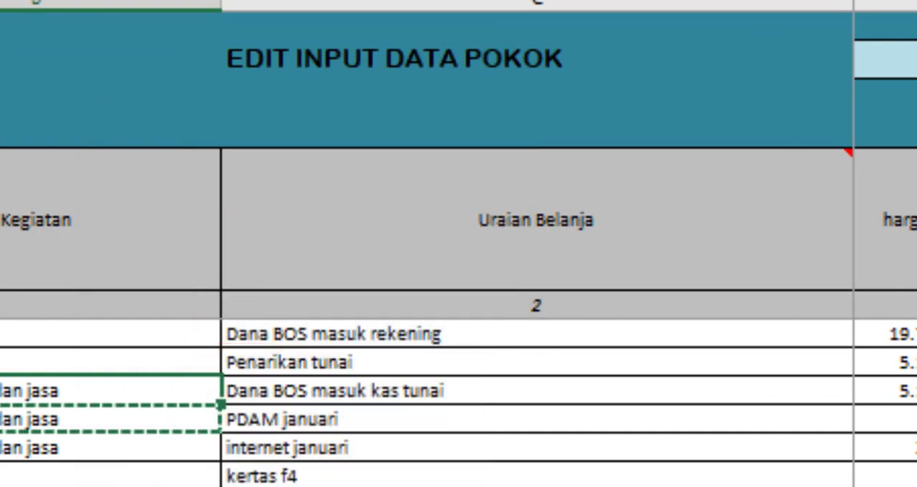
key(Delete)
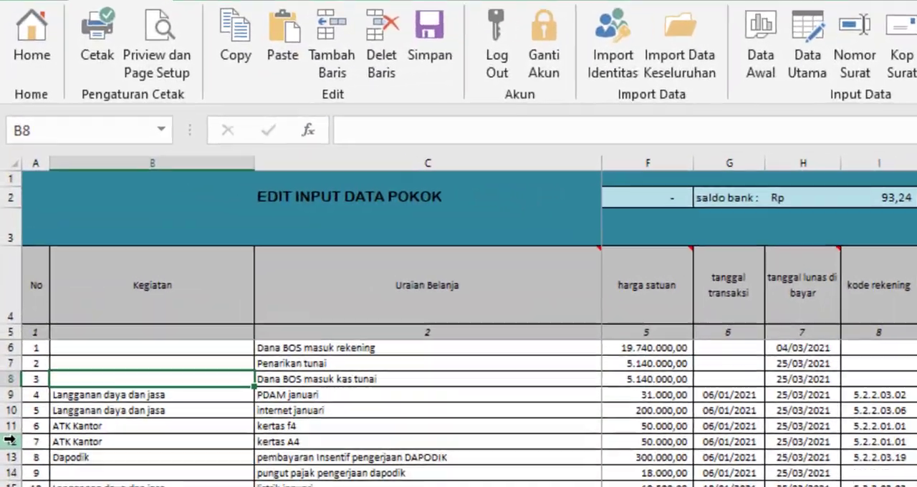
Insert a blank row above the kertas A4 entry in row 12, and delete that blank row.
click(10, 440)
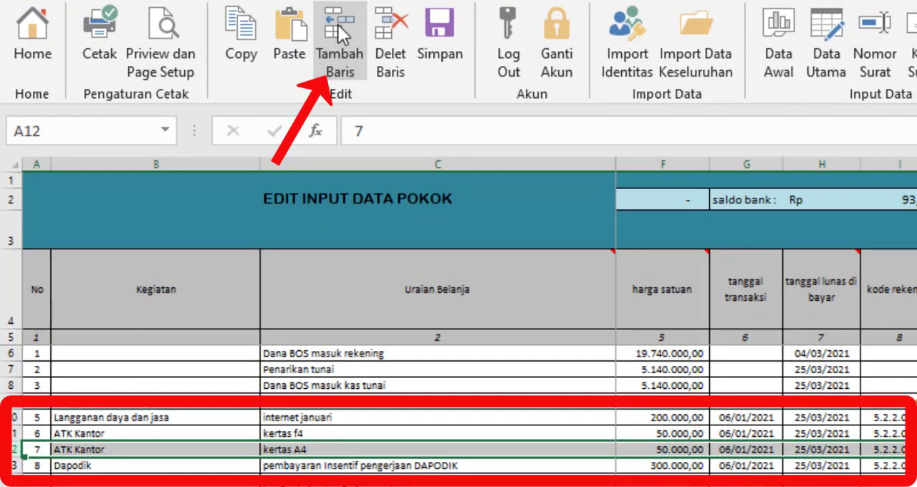
click(338, 25)
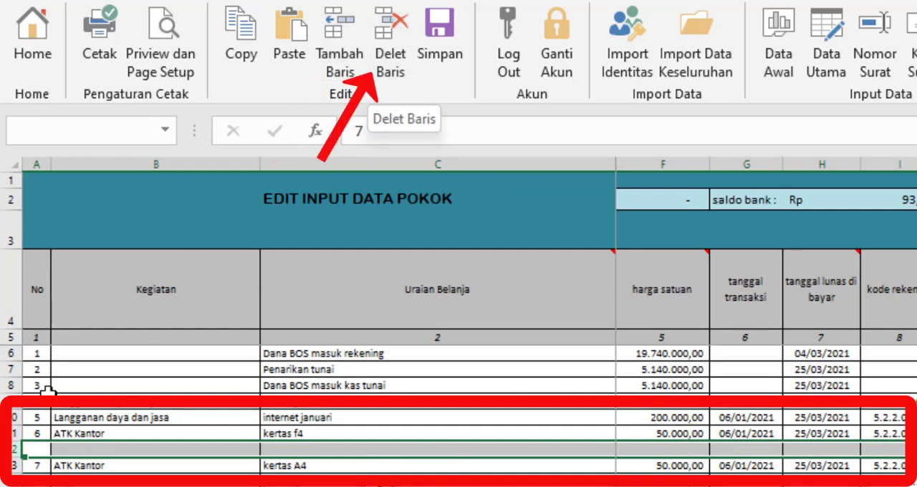
click(40, 465)
click(15, 449)
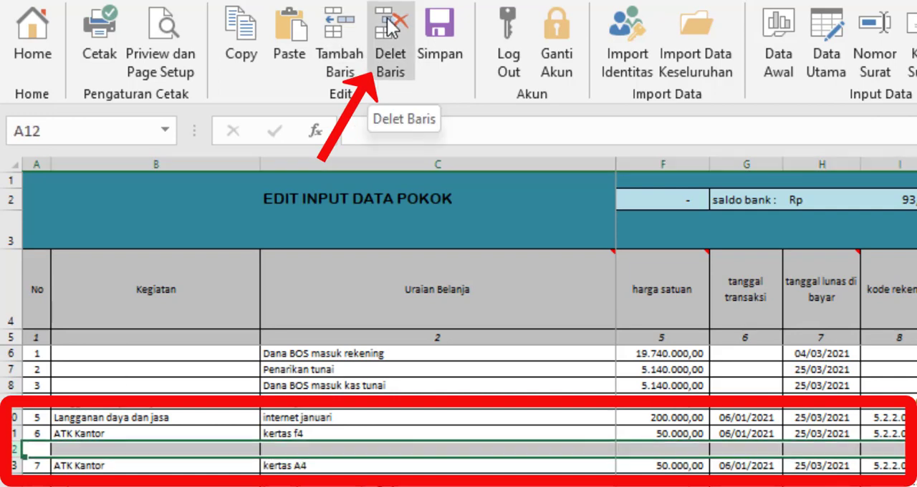
click(387, 27)
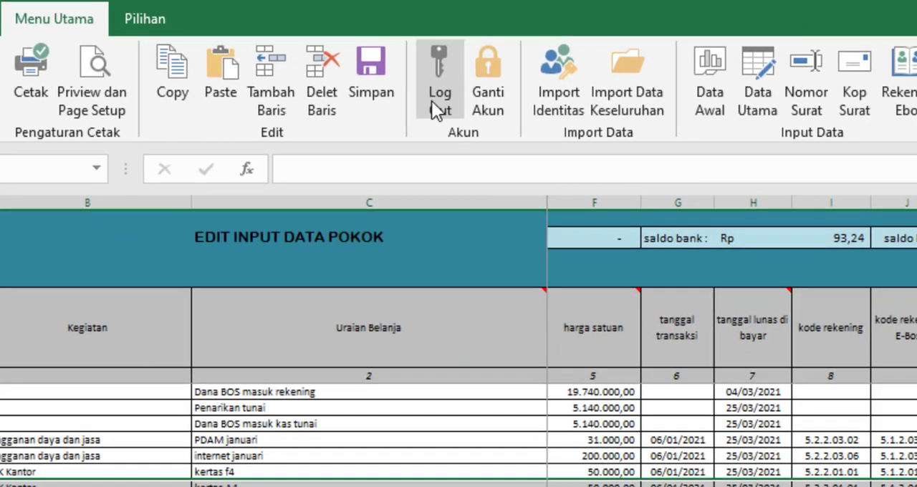
Log out of the workbook, sign back in through the user login with the user name and password, and accept the usage notice.
click(503, 142)
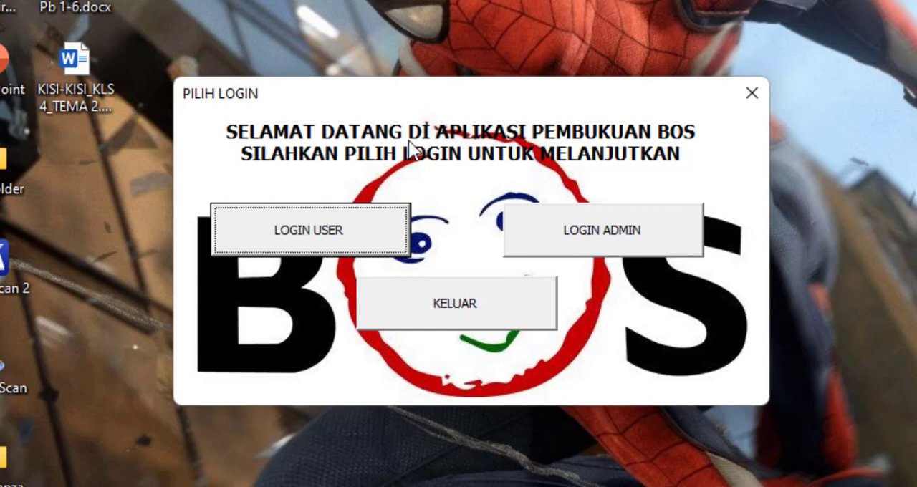
click(345, 233)
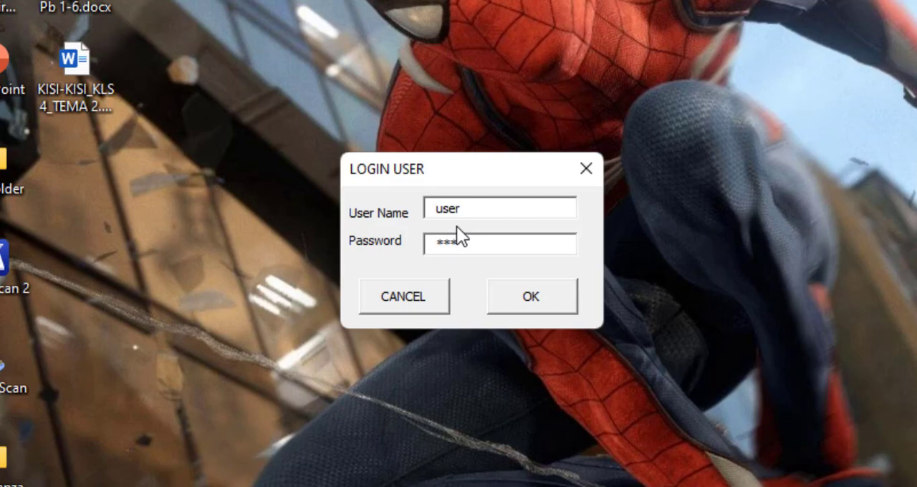
click(526, 297)
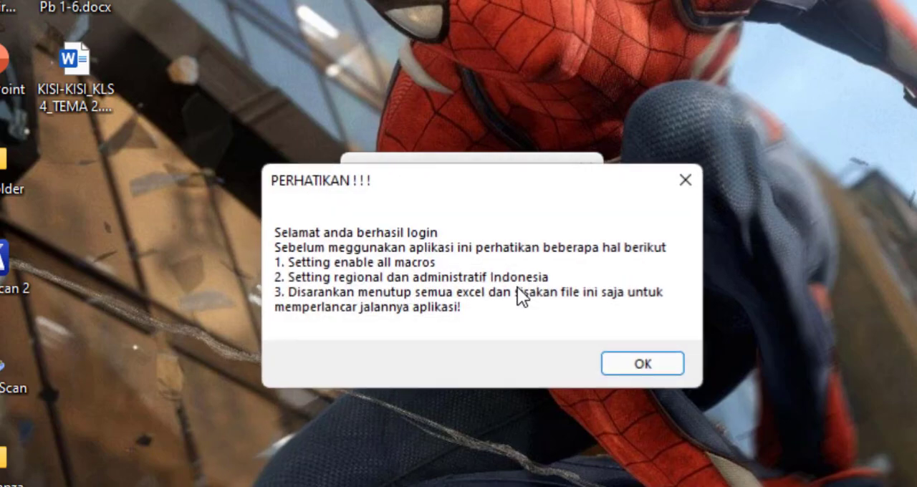
click(644, 364)
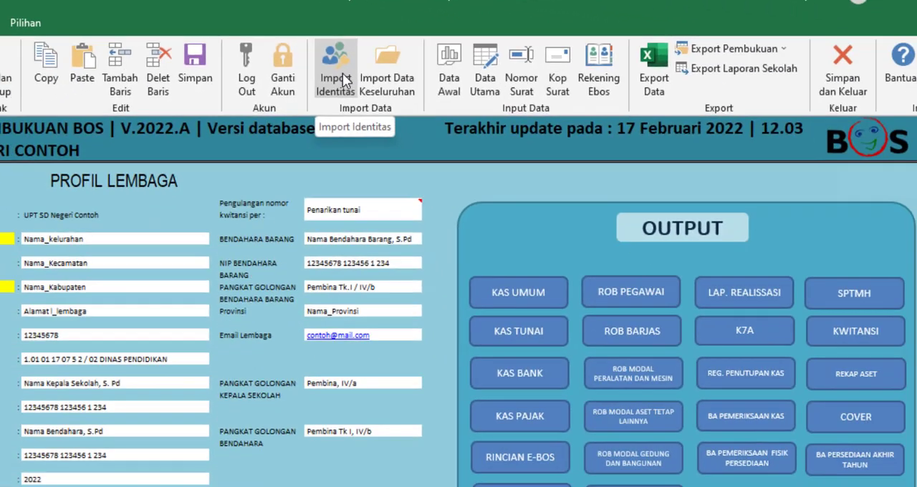
Start Import Identitas, accept the overwrite warning, view the file selection, and cancel it.
click(343, 80)
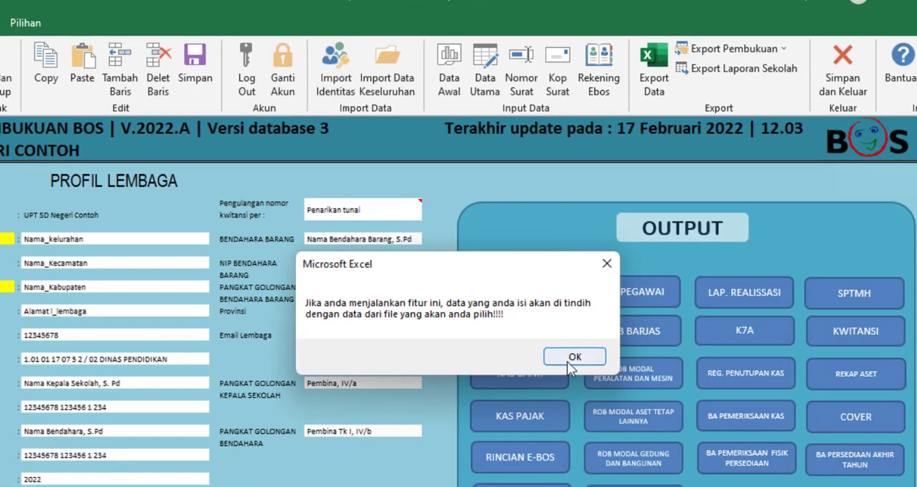
click(571, 362)
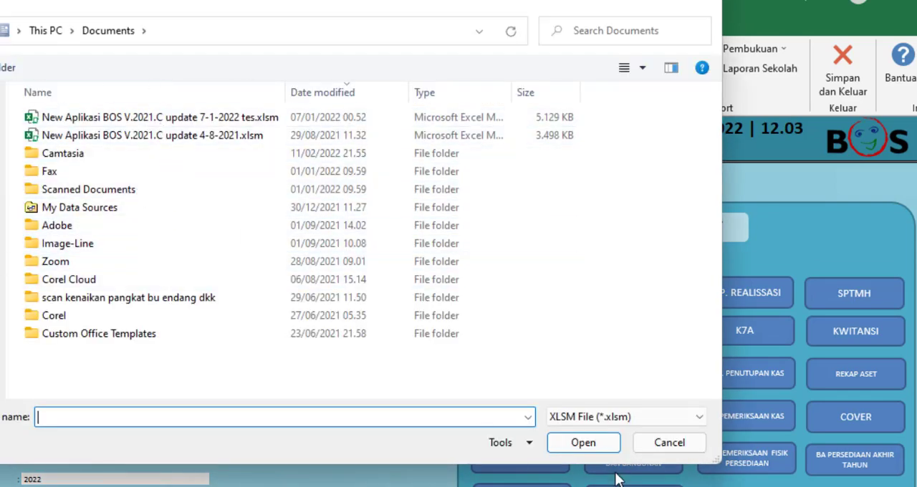
click(666, 438)
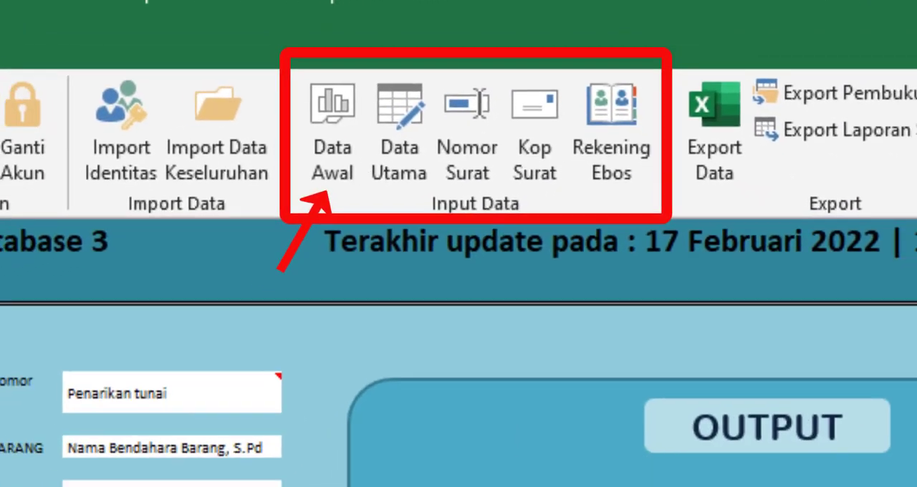
Open the Data Awal input sheet and look through its budget, opening balance, and income fields.
click(327, 156)
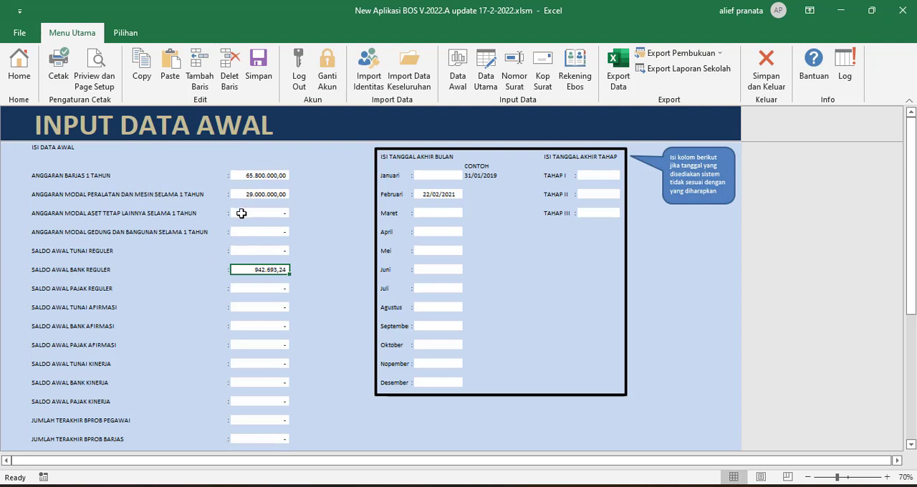
scroll(231, 244, down, 1)
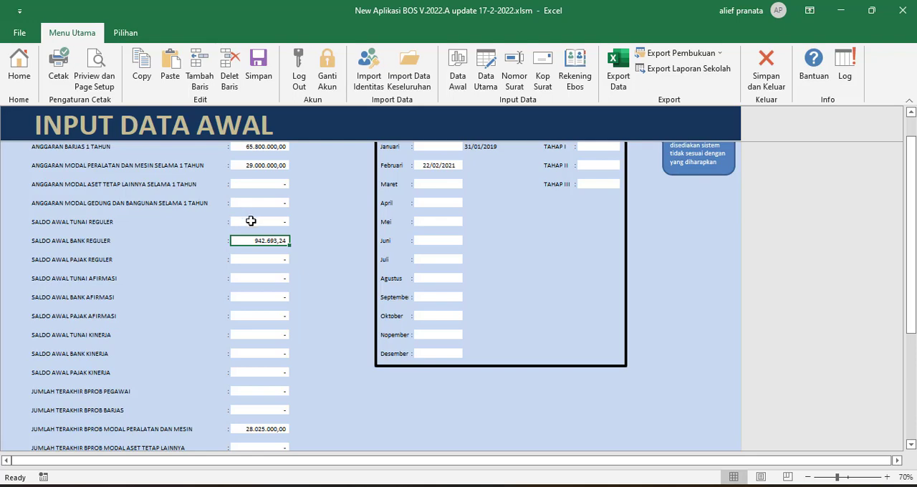
scroll(233, 238, down, 2)
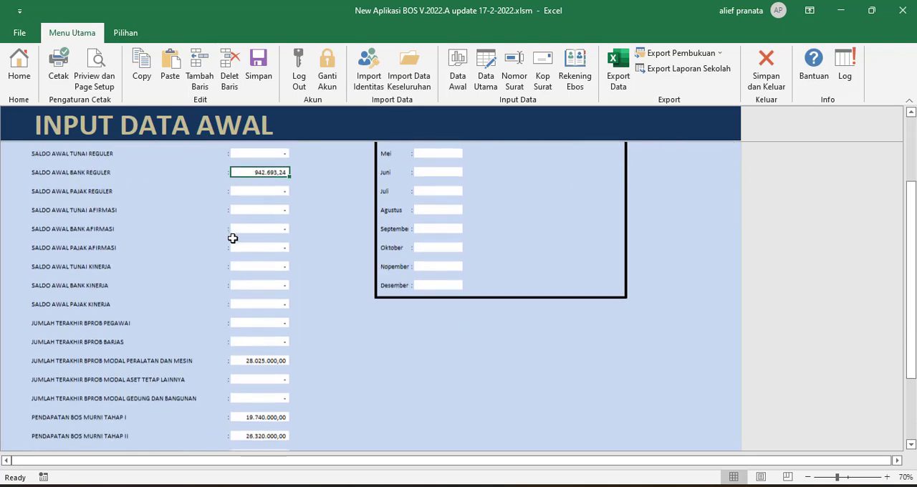
scroll(243, 265, down, 4)
scroll(265, 269, up, 4)
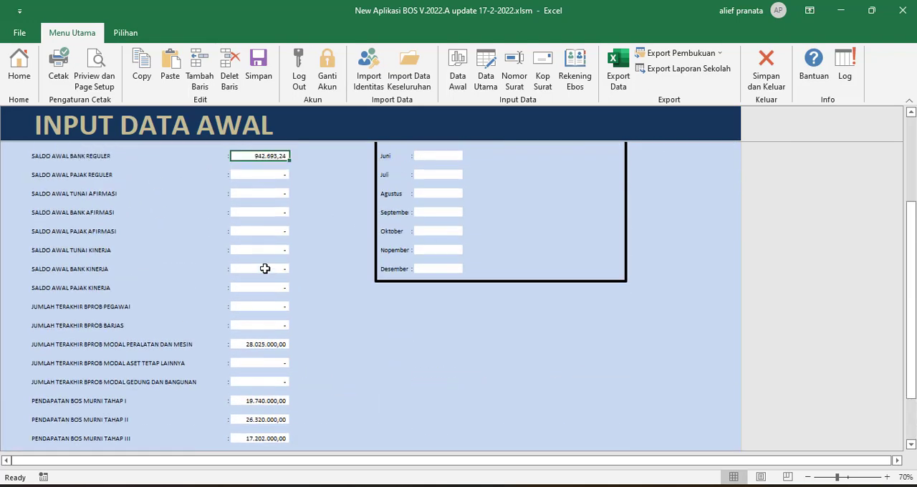
scroll(265, 269, up, 3)
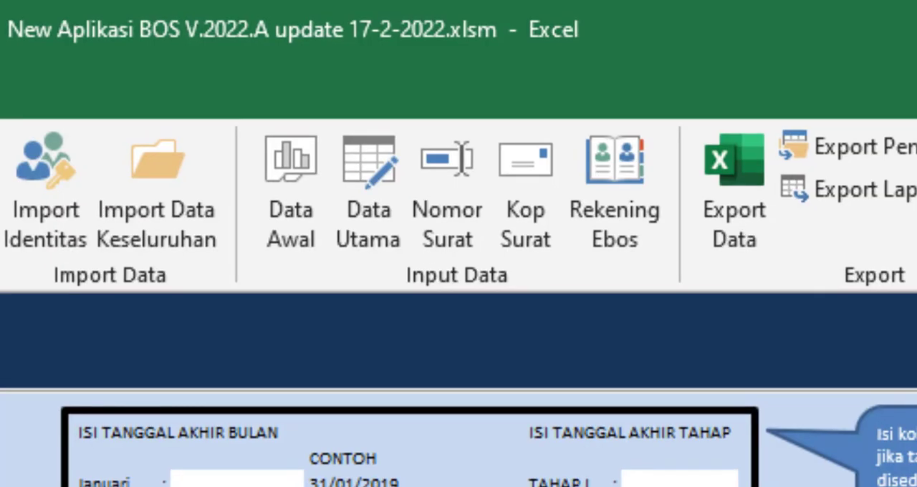
Show the Data Utama results table and the Nomor Surat sheet.
click(368, 209)
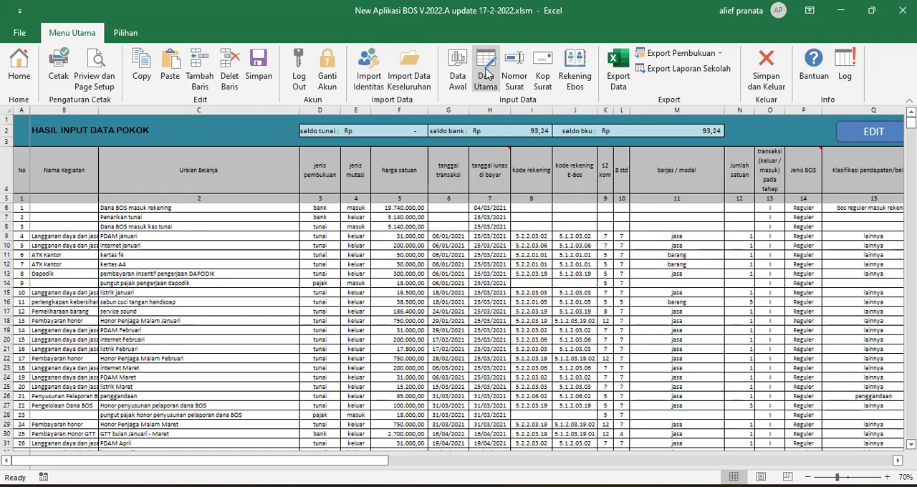
click(513, 76)
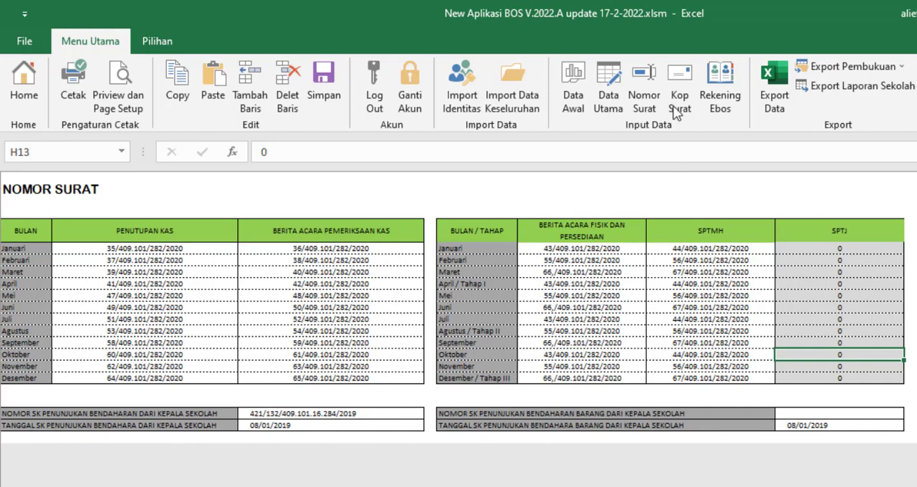
Open the Kop Surat letterhead sheet, view the file selection for inserting a logo picture, and cancel it.
click(677, 76)
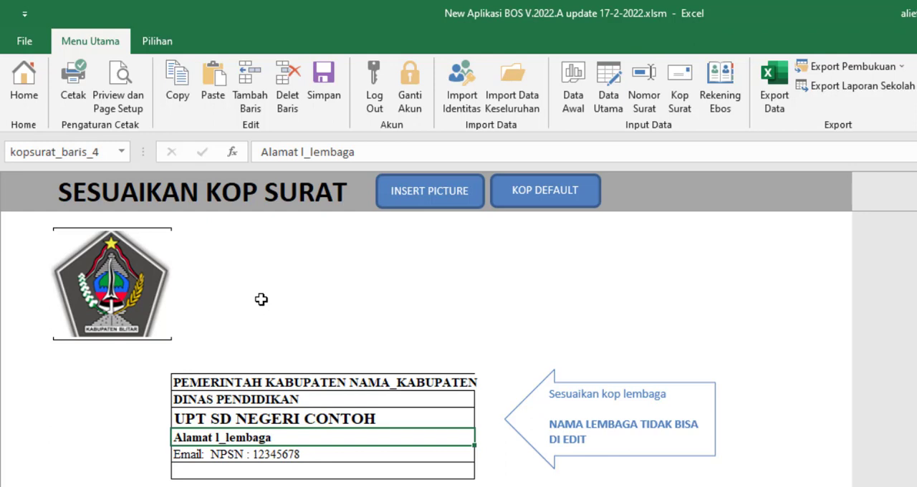
key(Up)
key(Up)
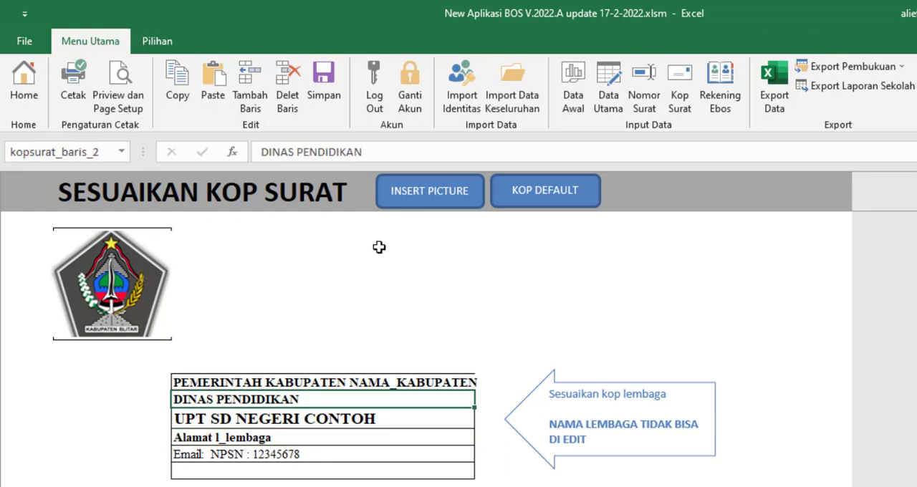
click(433, 195)
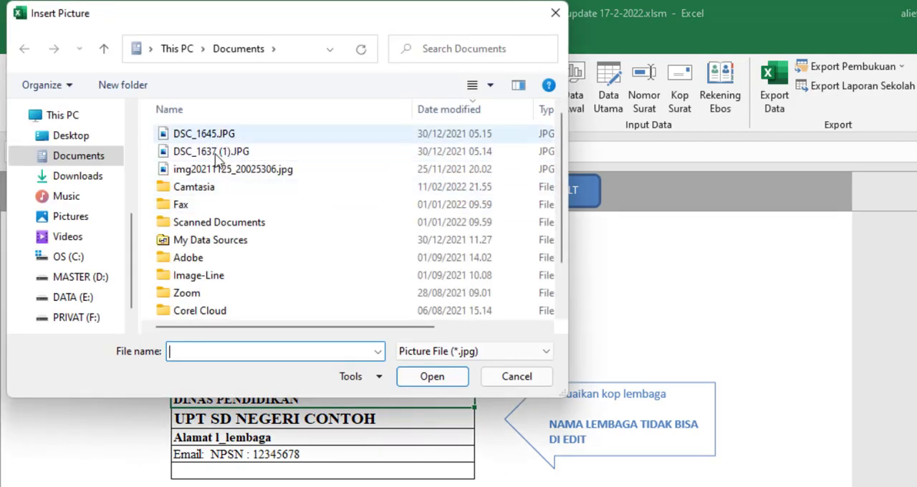
click(543, 379)
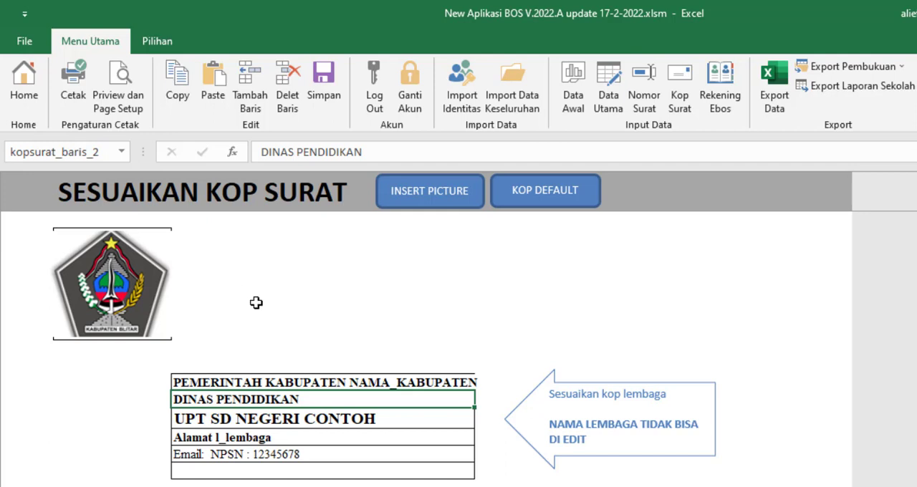
Go through the editable letterhead lines on the Kop Surat sheet, from the government name to the empty last line.
scroll(358, 362, down, 3)
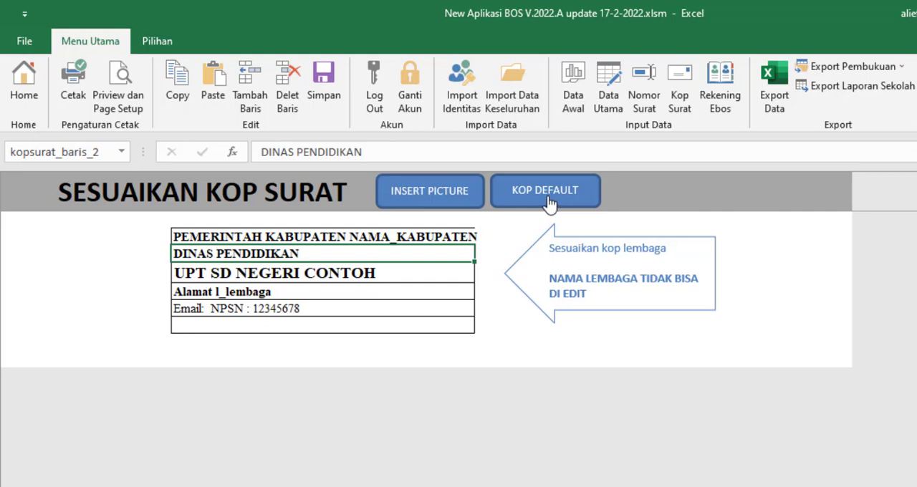
click(304, 235)
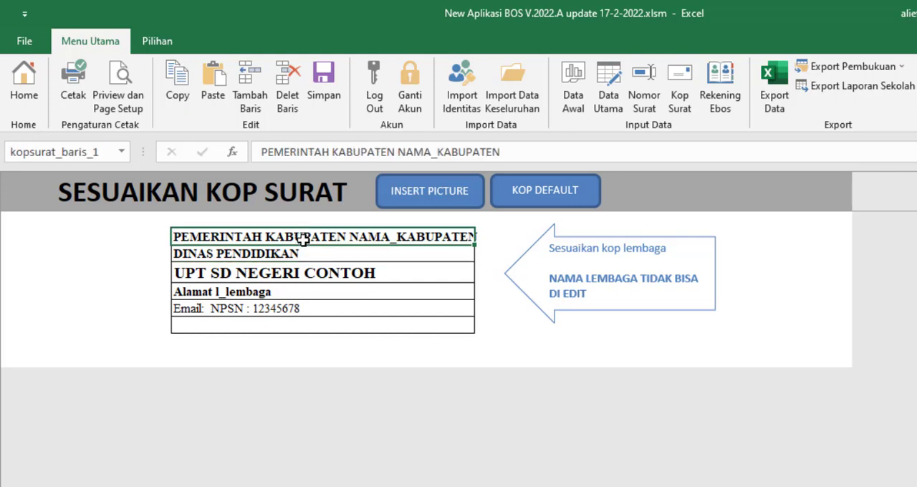
click(303, 237)
click(308, 254)
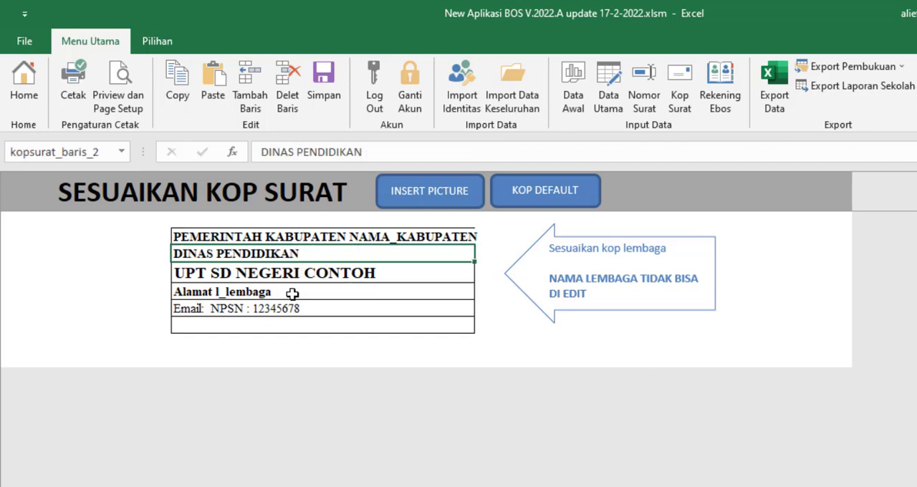
click(294, 291)
click(289, 309)
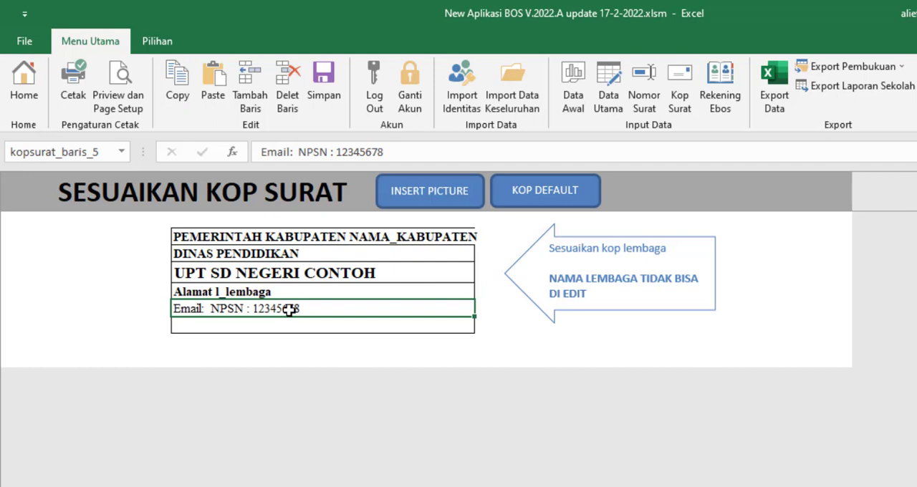
click(290, 324)
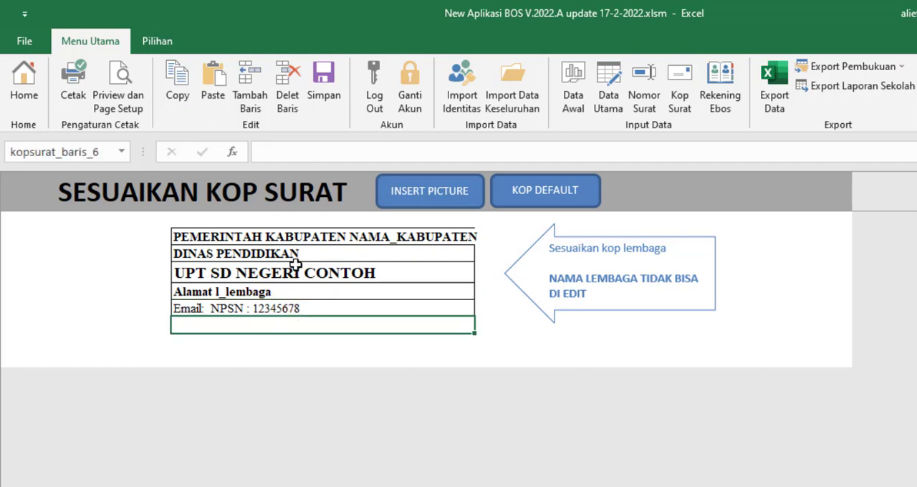
scroll(296, 265, up, 1)
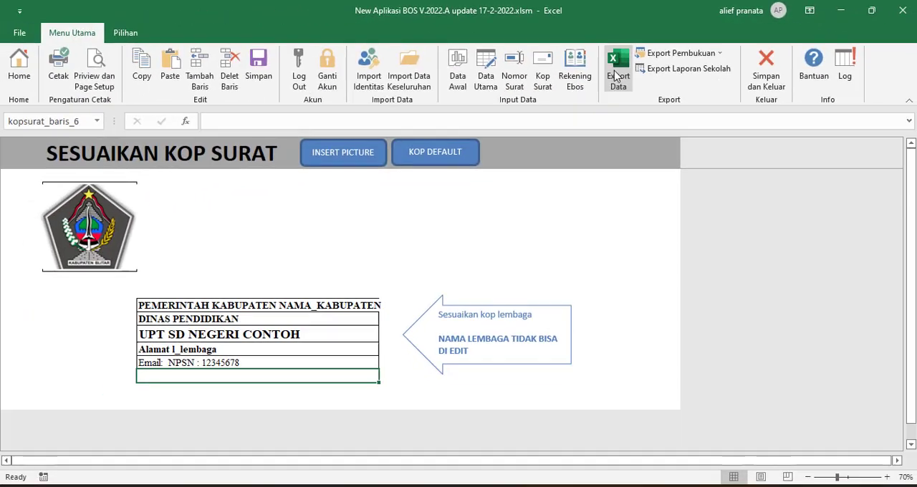
Open the Rekening Ebos list and look through its account codes, account names, and expenditure types.
click(583, 72)
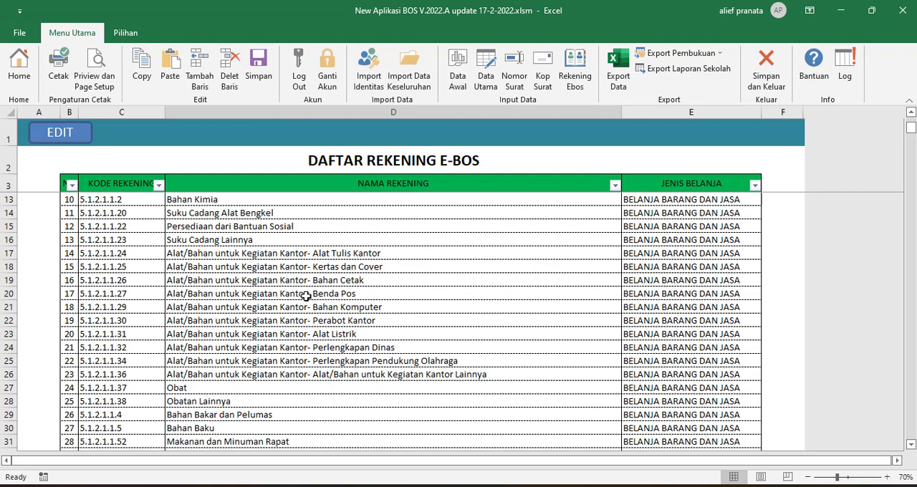
scroll(119, 281, down, 7)
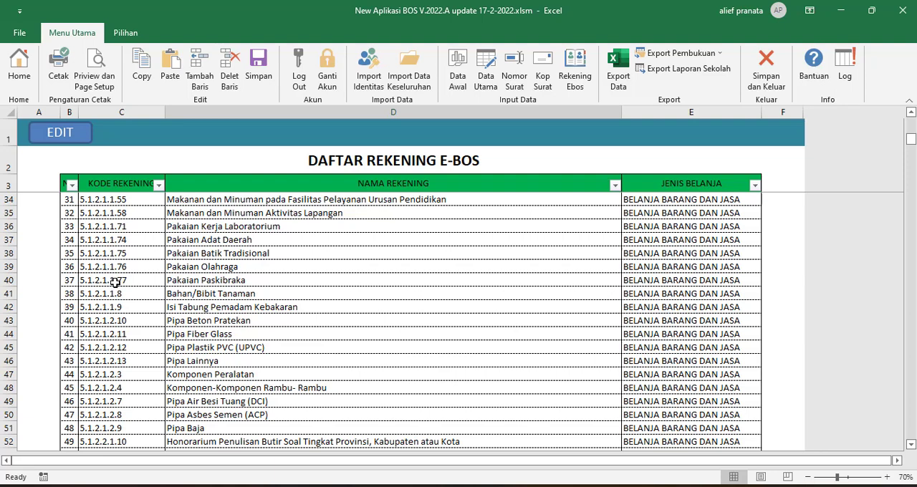
scroll(325, 298, down, 4)
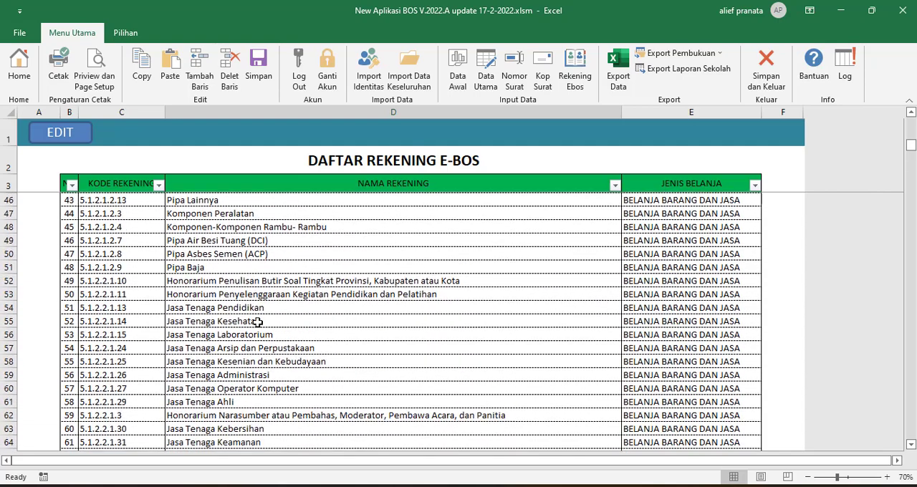
scroll(257, 322, down, 1)
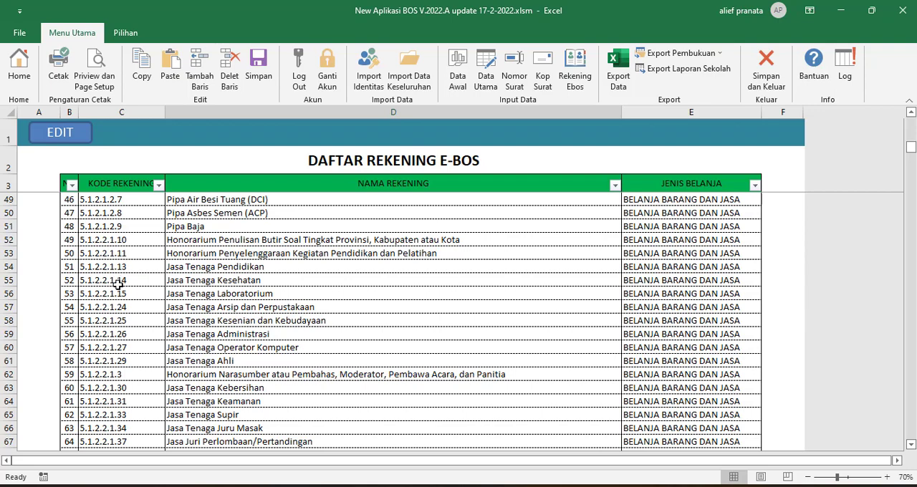
Open the E-BOS account code list for editing, go to the code and name cells of account 8, and save the list.
click(62, 135)
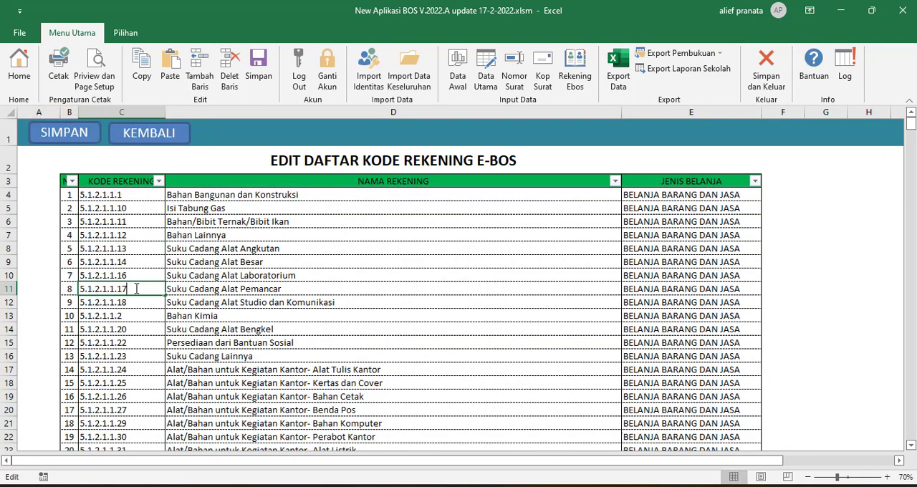
click(208, 288)
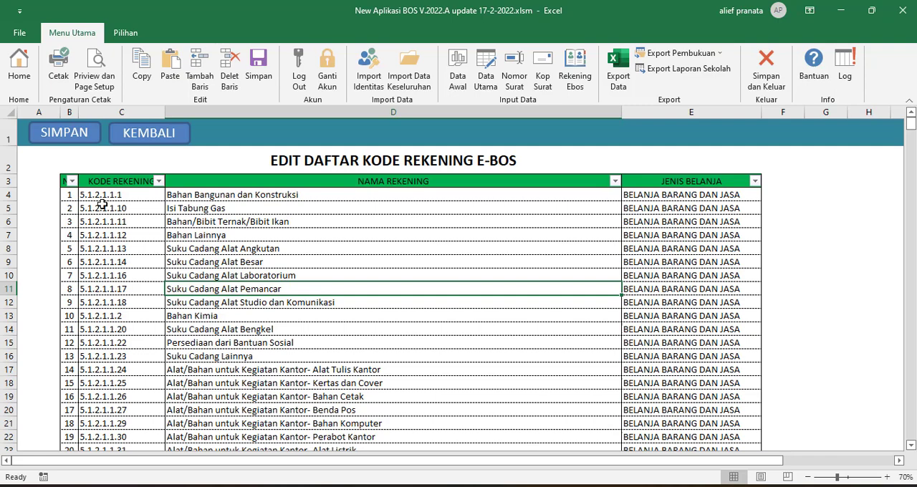
click(80, 139)
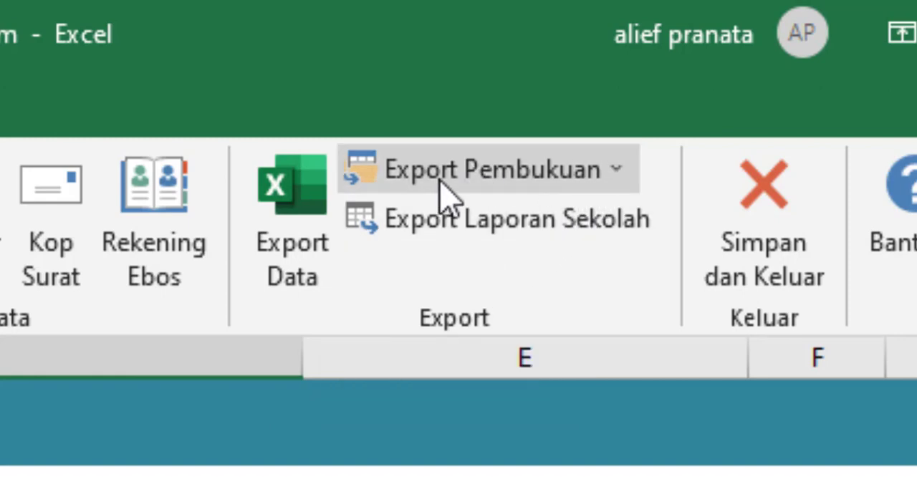
Export the BKU to a new workbook and look through its December entries.
click(519, 177)
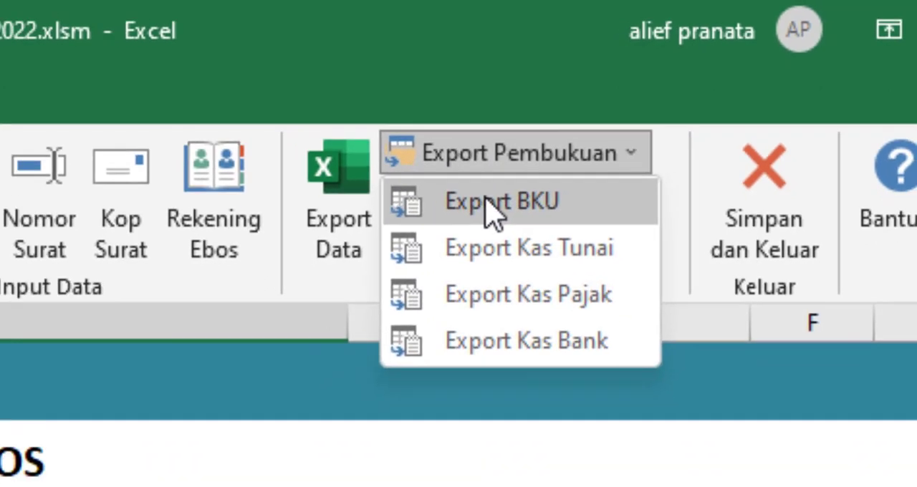
click(501, 201)
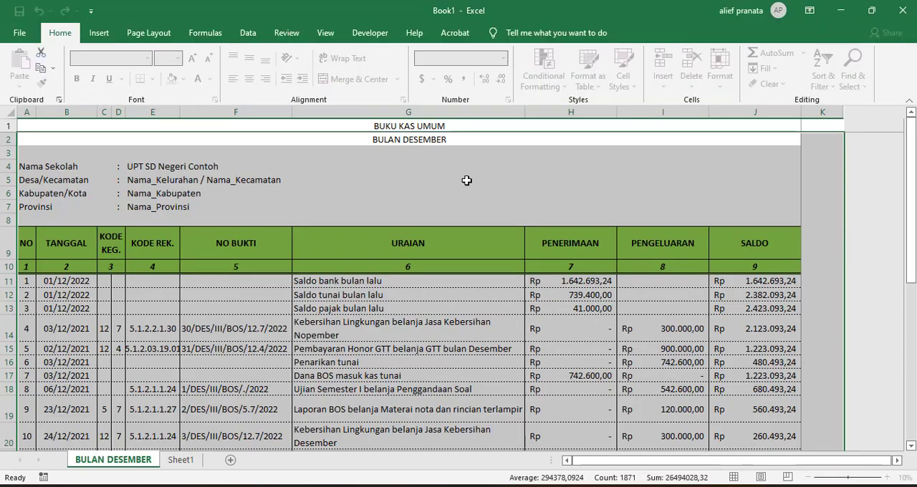
click(361, 229)
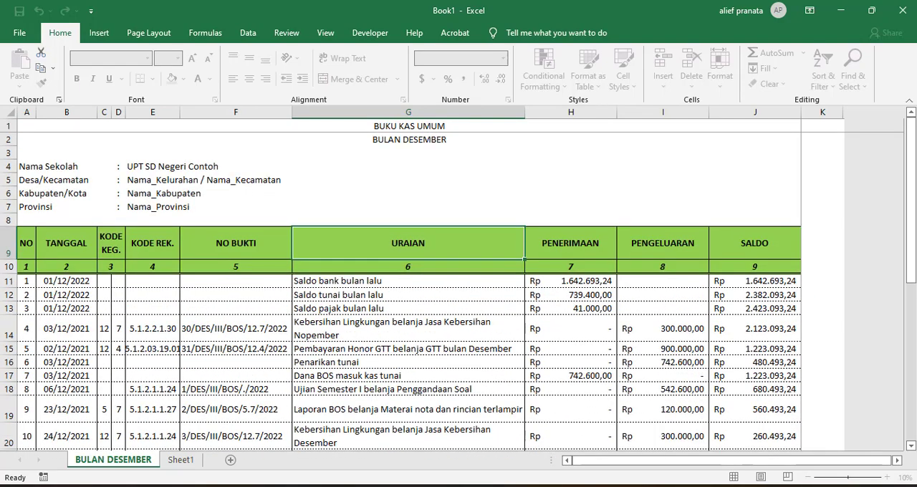
mouse_move(430, 431)
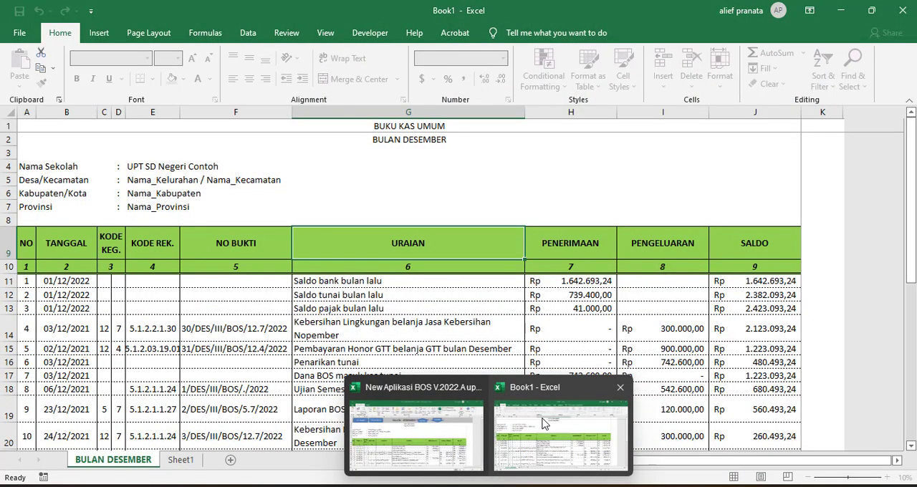
click(440, 359)
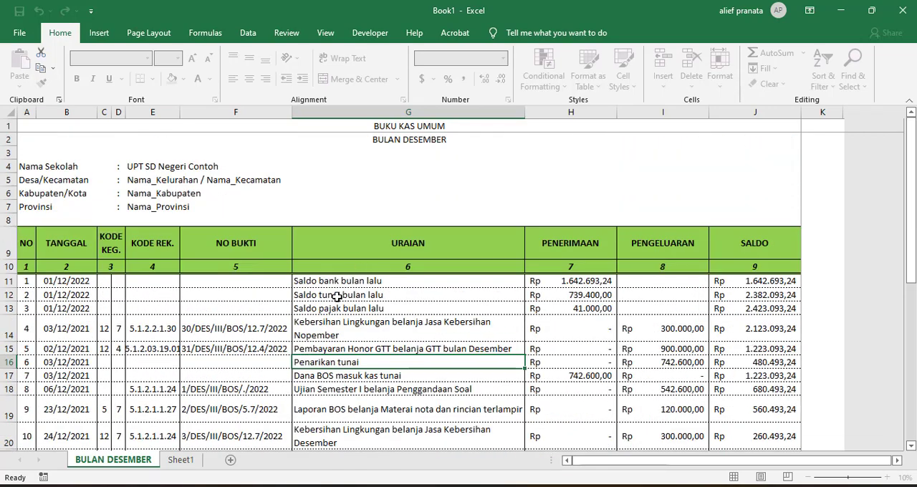
scroll(343, 269, down, 4)
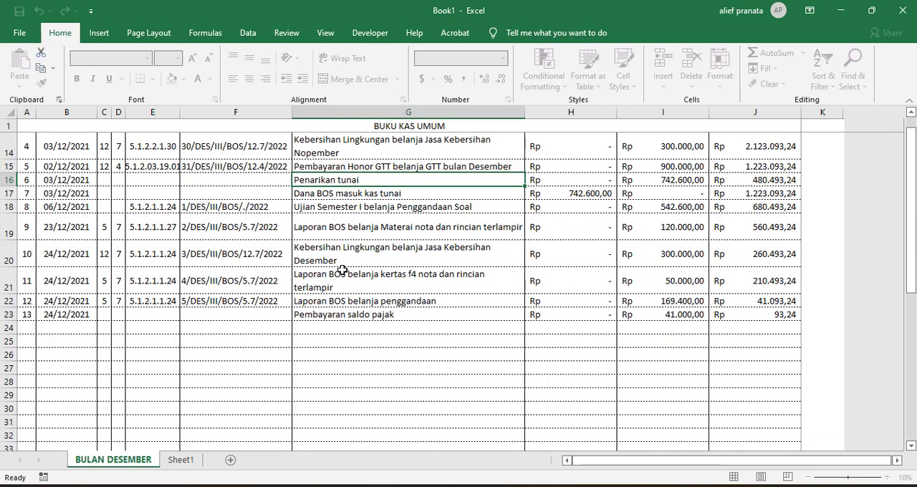
scroll(343, 269, up, 4)
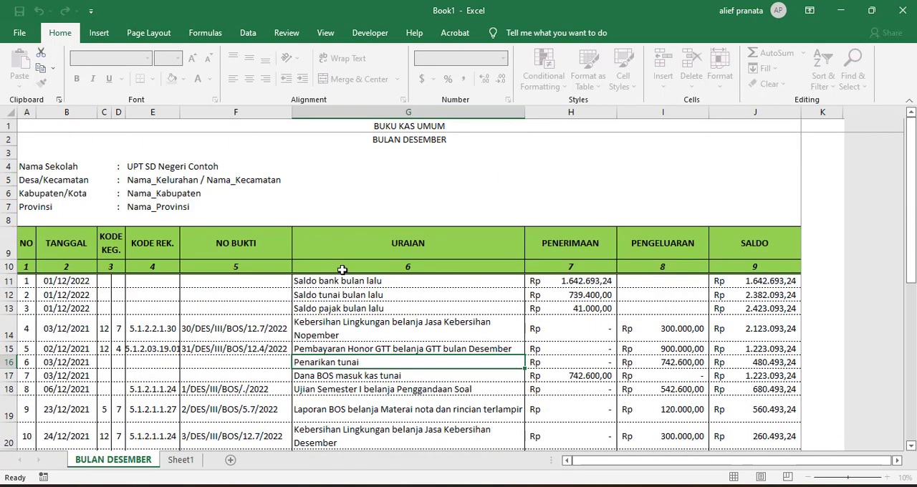
Close the exported BKU workbook without saving and show the available Export Pembukuan options.
click(909, 10)
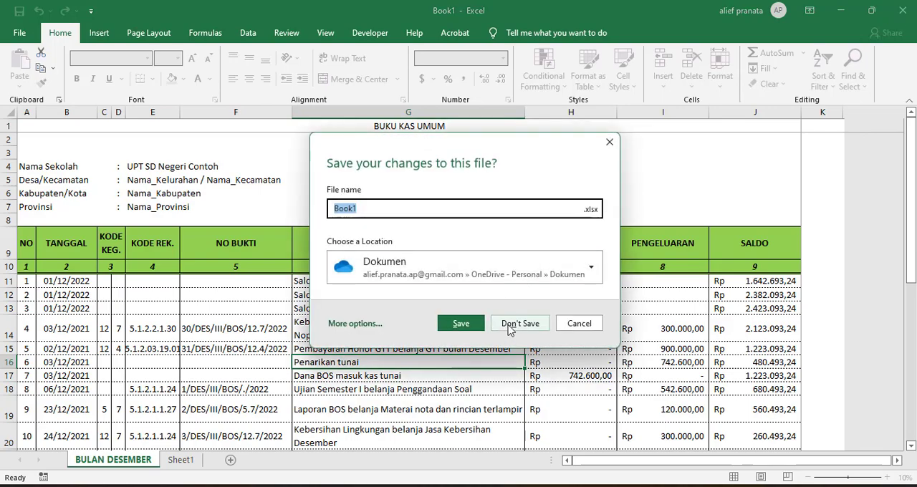
click(510, 324)
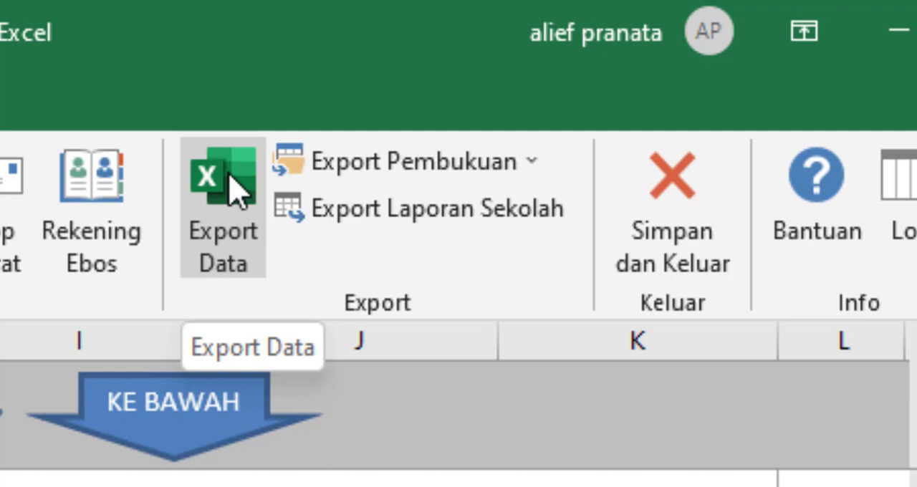
click(323, 163)
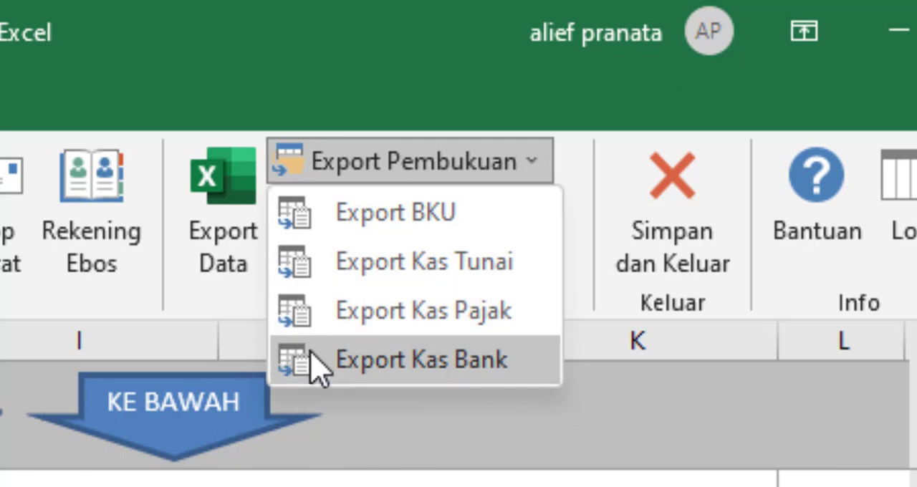
click(516, 430)
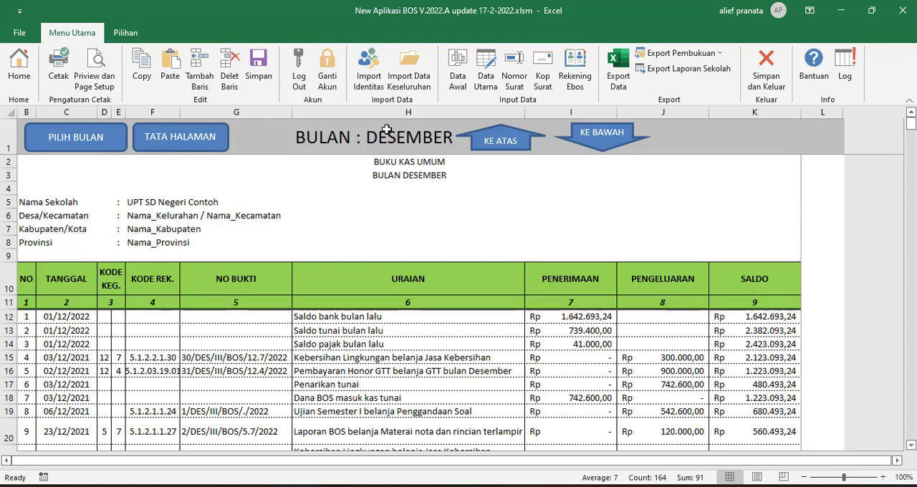
Create a blank workbook, look at its Insert, Page Layout, and Formulas commands, and switch back to the BOS workbook.
key(ctrl+n)
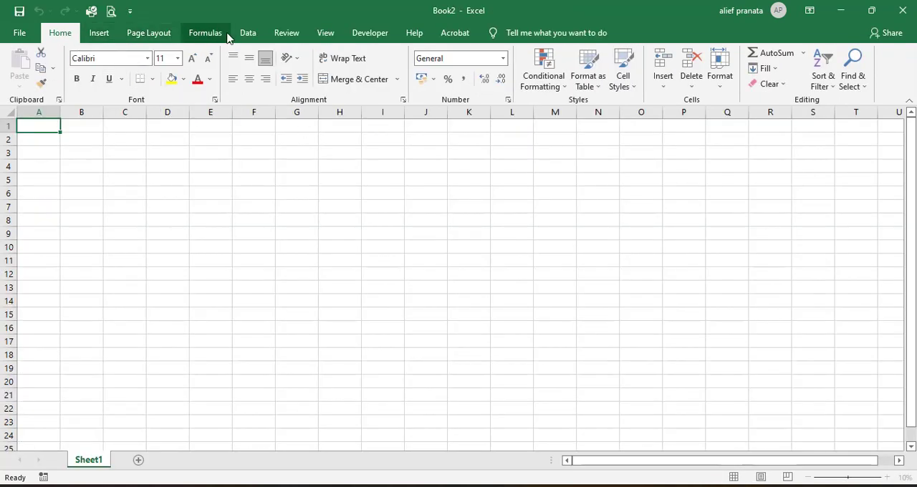
click(107, 33)
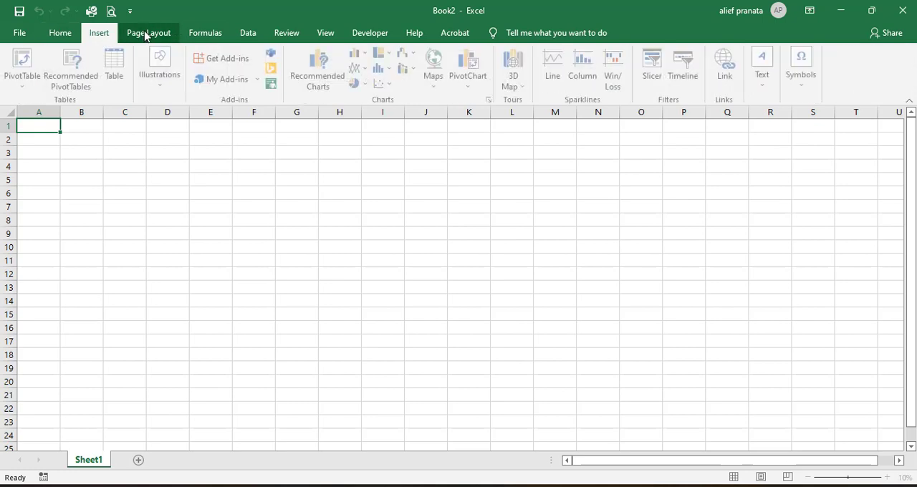
click(147, 33)
click(208, 34)
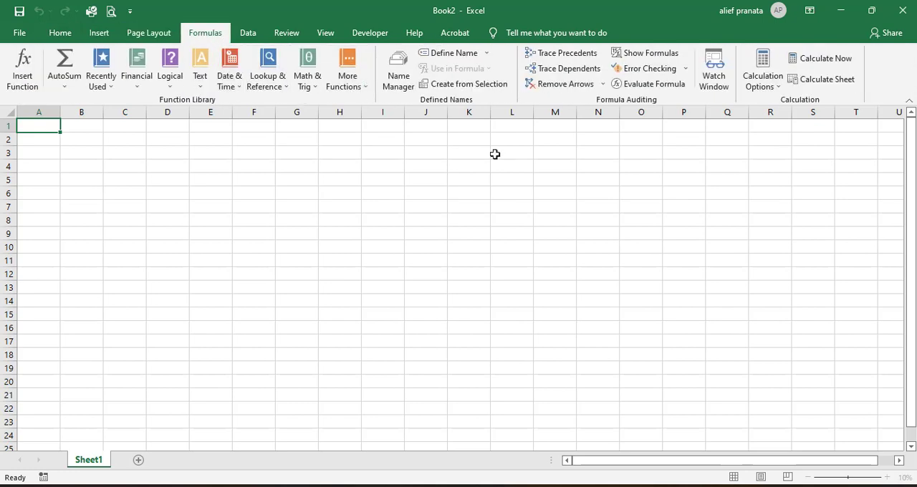
mouse_move(500, 485)
click(419, 444)
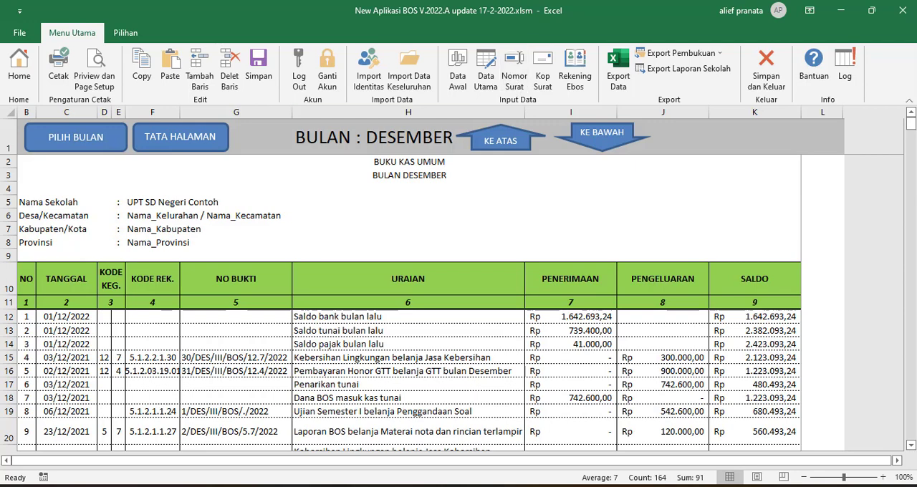
mouse_move(497, 485)
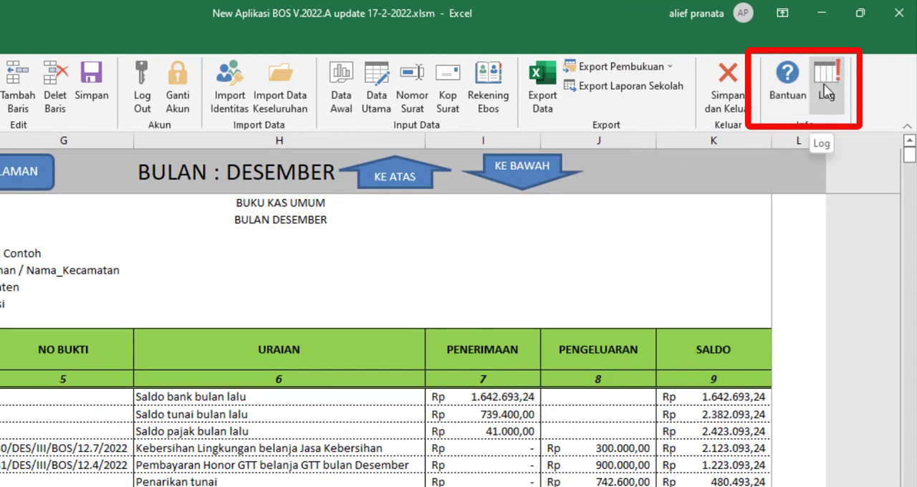
Show the Bantuan information about contact and video tutorials, and close it.
click(781, 101)
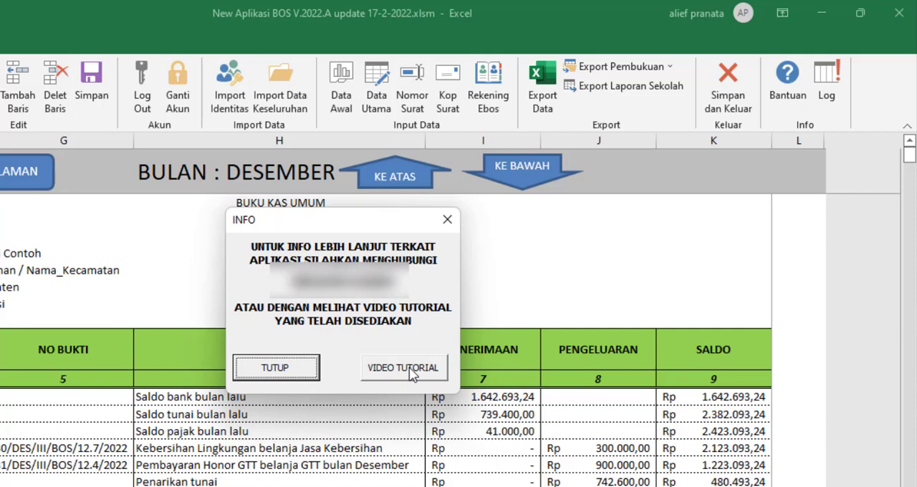
click(450, 222)
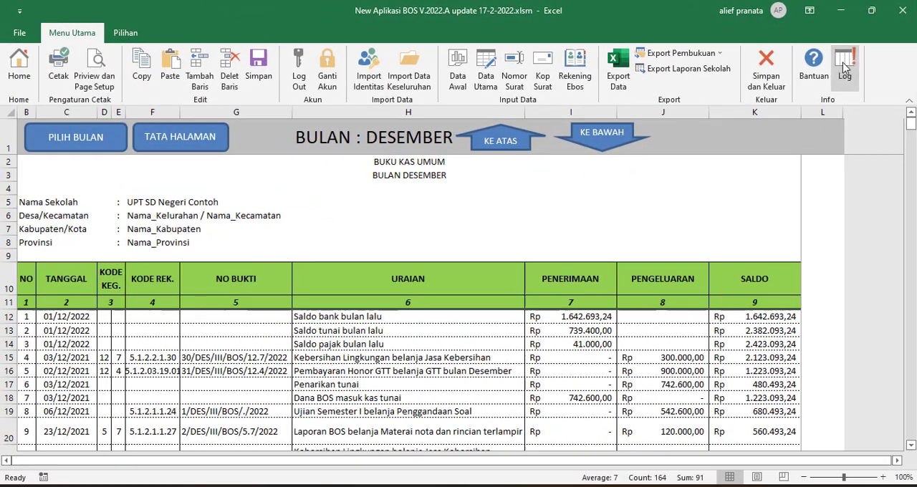
Look through the application's revision log and return to the home page with the institution profile.
click(828, 80)
scroll(88, 286, up, 18)
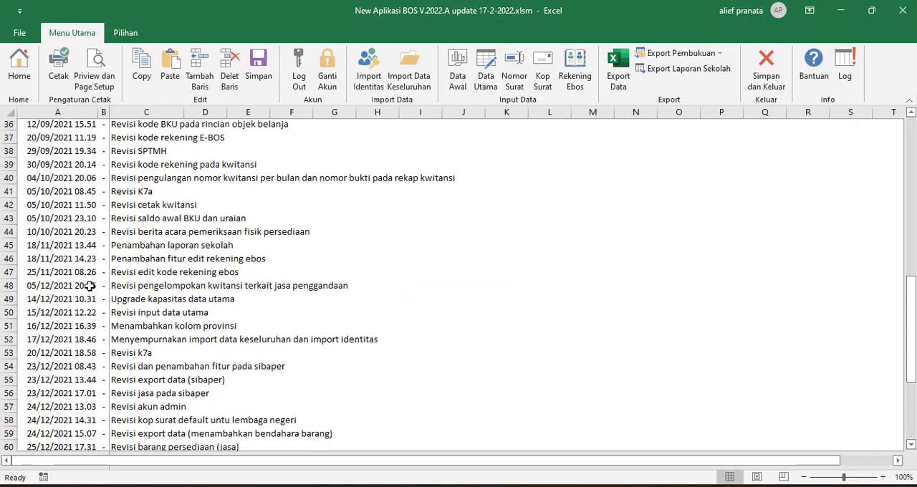
scroll(87, 286, up, 1)
scroll(87, 286, down, 14)
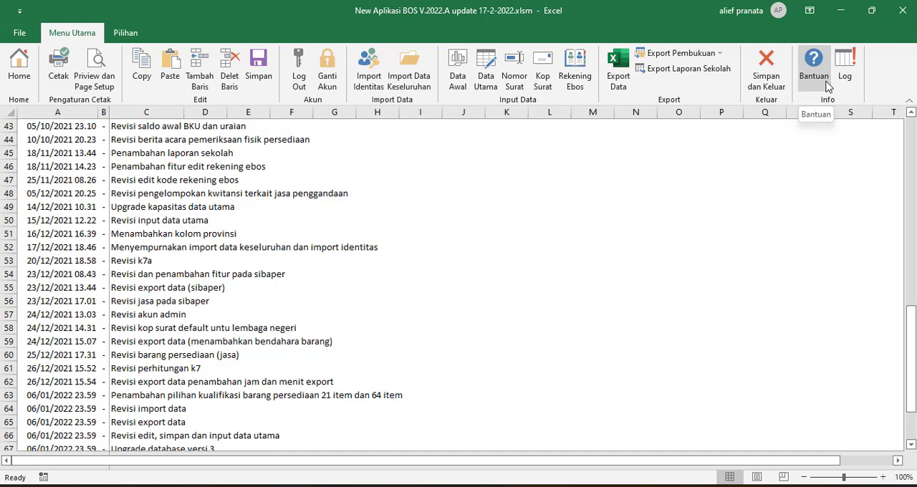
click(22, 71)
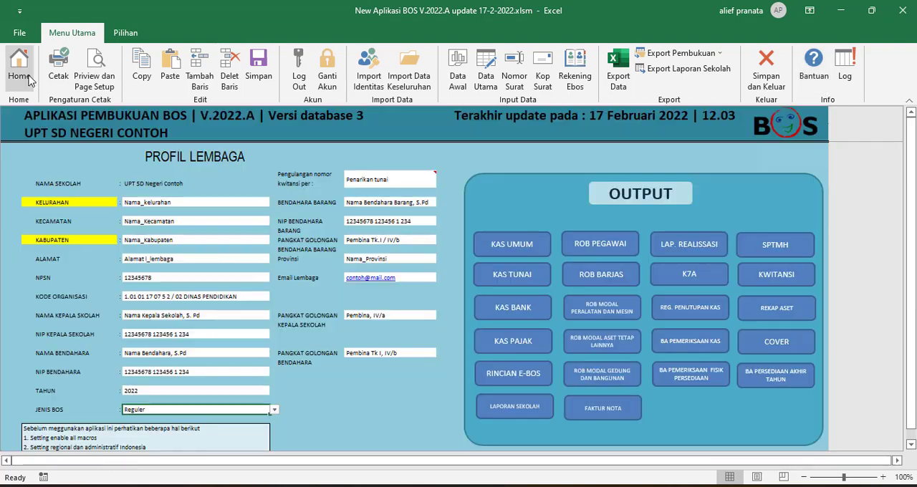
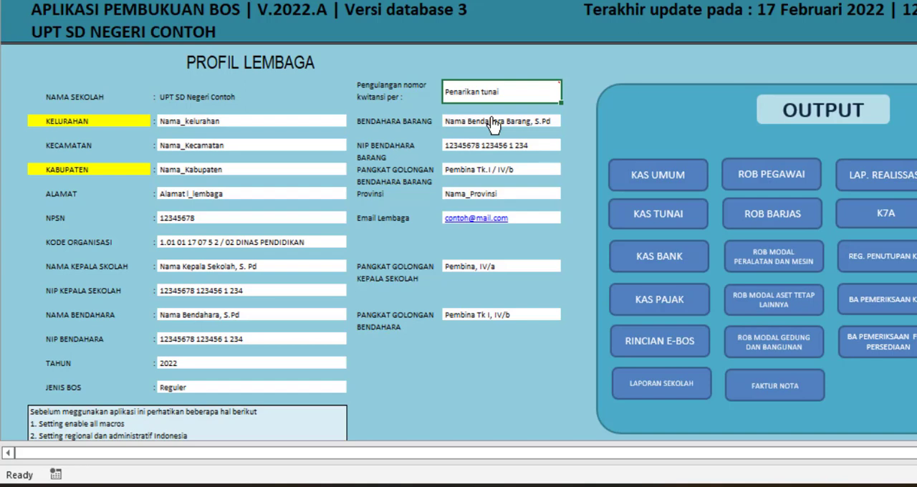
Replace the NIP Kepala Sekolah entry in the institution profile with a dash and restore the original number.
click(242, 294)
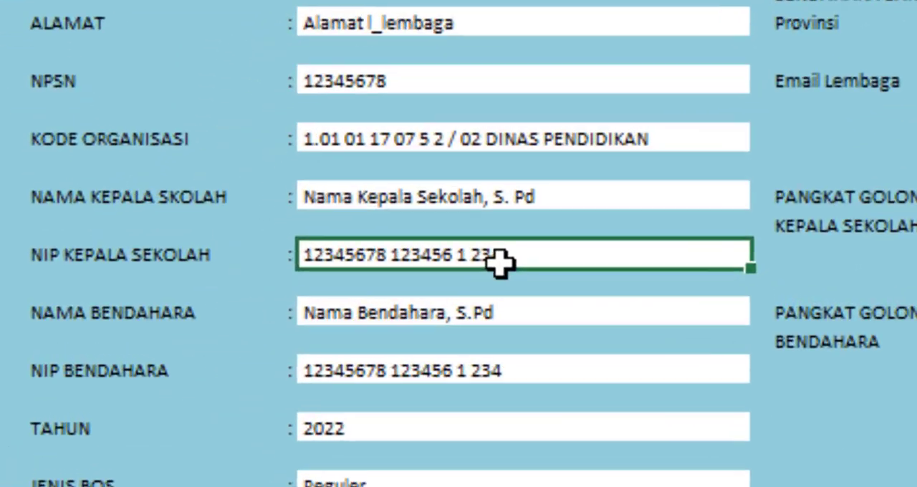
key(BackSpace)
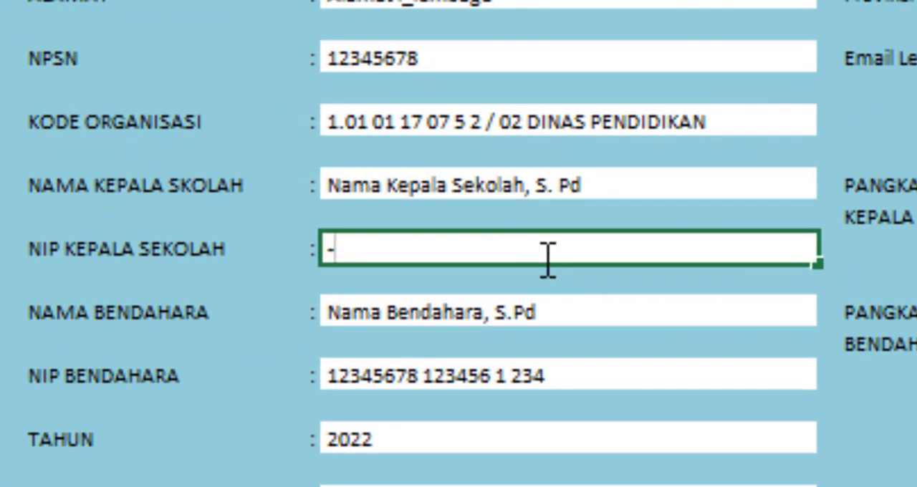
key(ctrl+v)
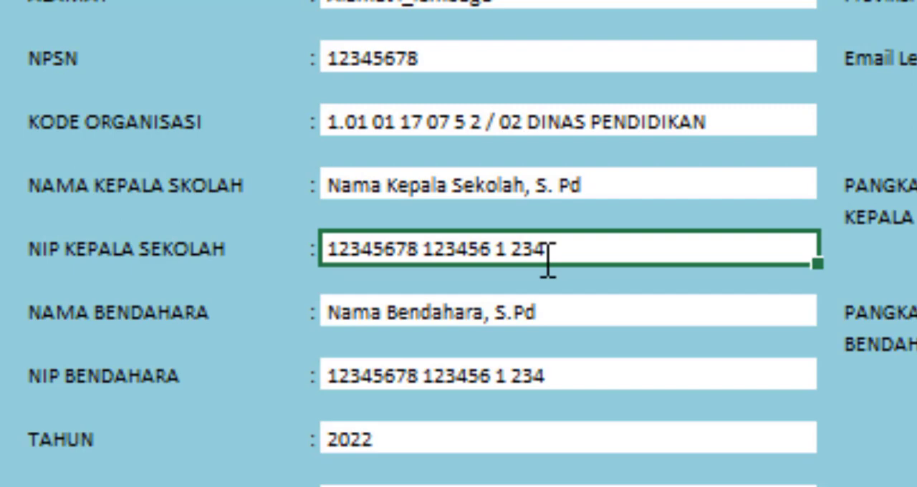
Select the profile's TAHUN field, show the Data Utama input sheet, and return to the home page.
click(372, 433)
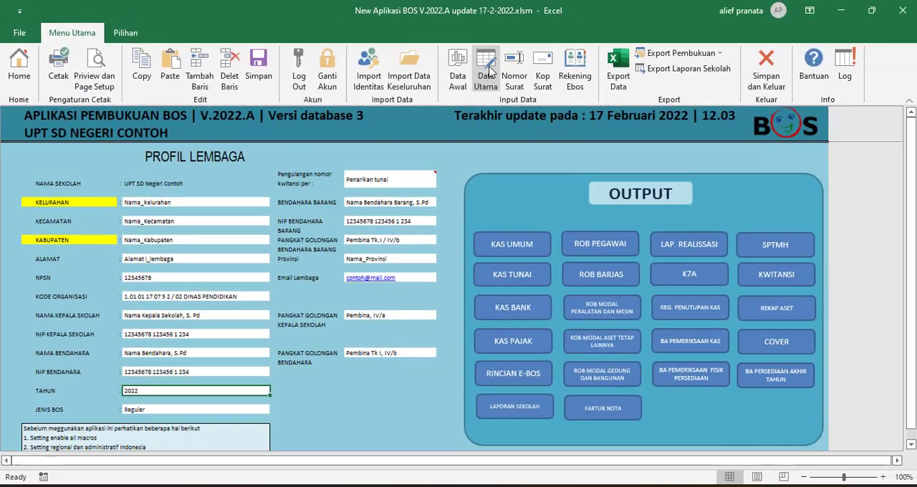
click(487, 69)
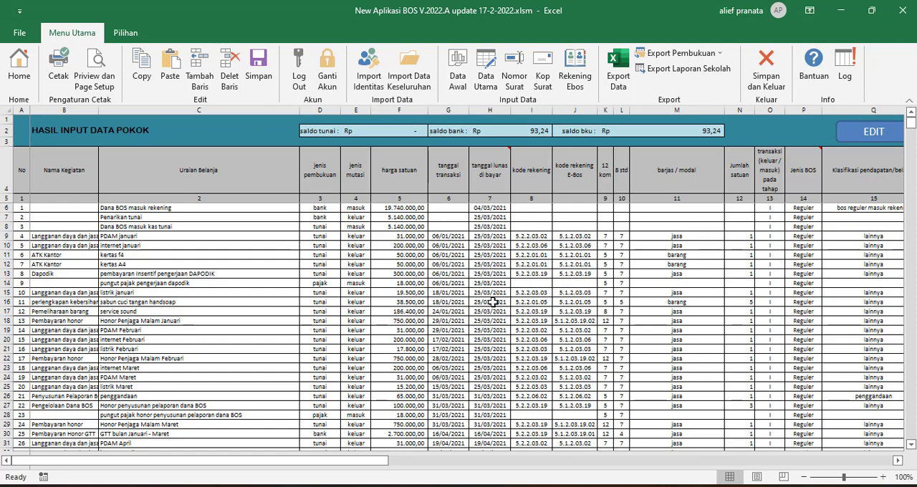
click(19, 64)
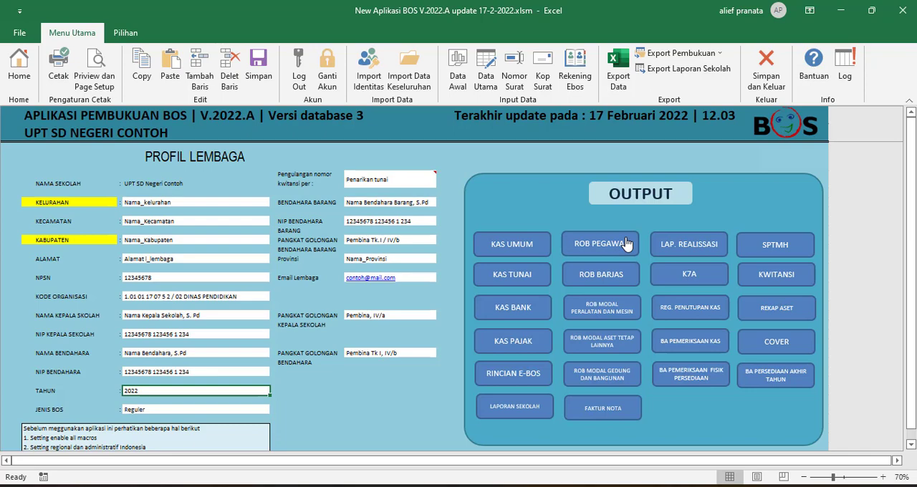
Show the Kas Umum, Kas Tunai, Kas Bank, and Kas Pajak books one after another, returning to the home page each time.
click(525, 249)
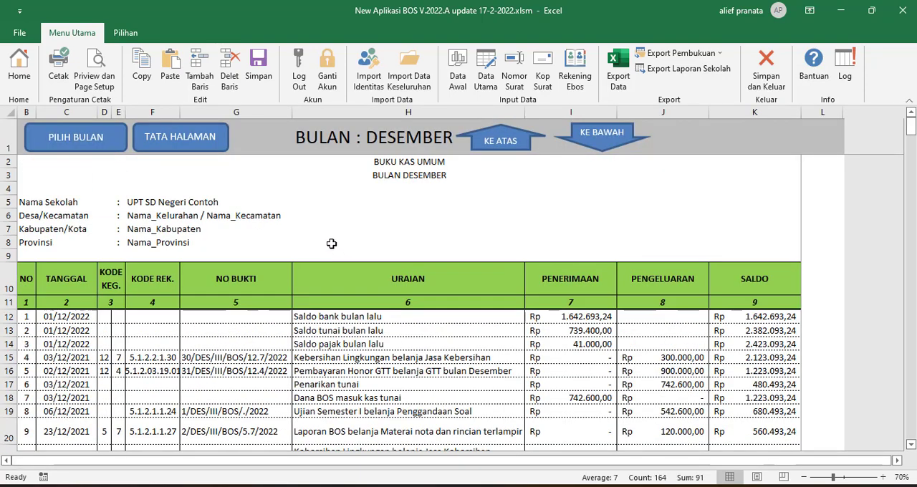
click(20, 68)
click(526, 285)
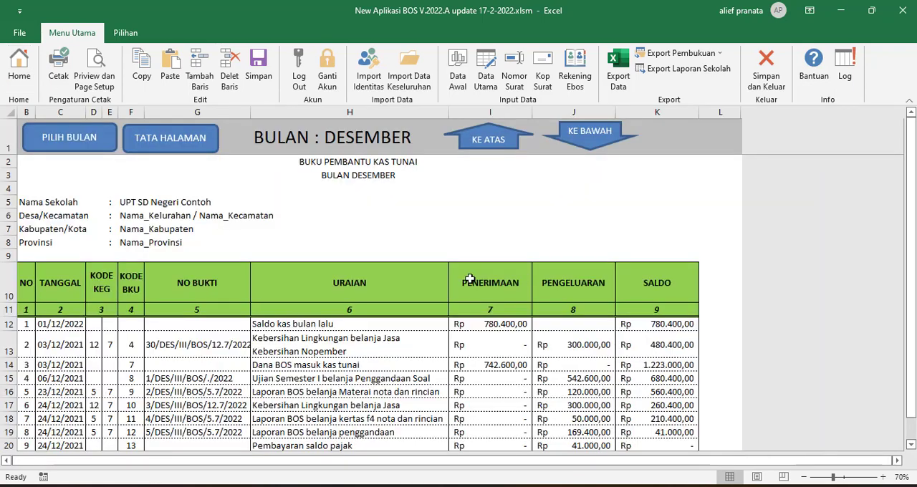
click(20, 69)
click(536, 313)
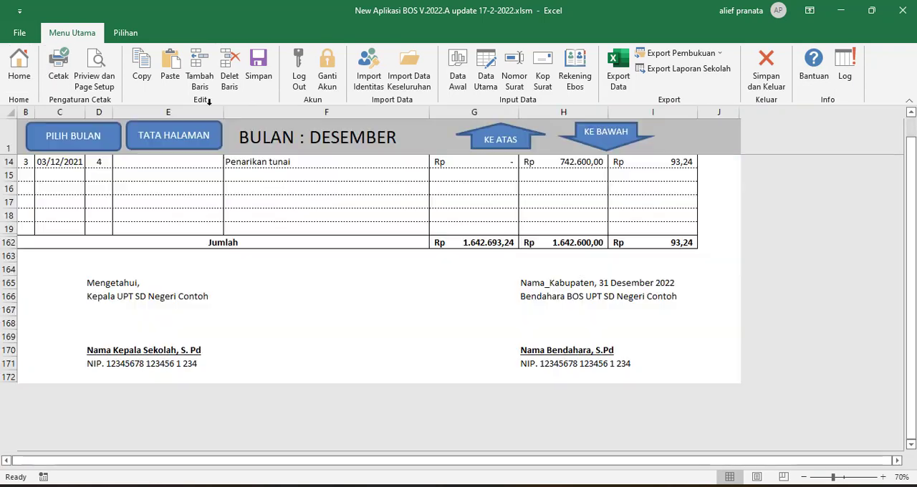
click(20, 68)
click(513, 345)
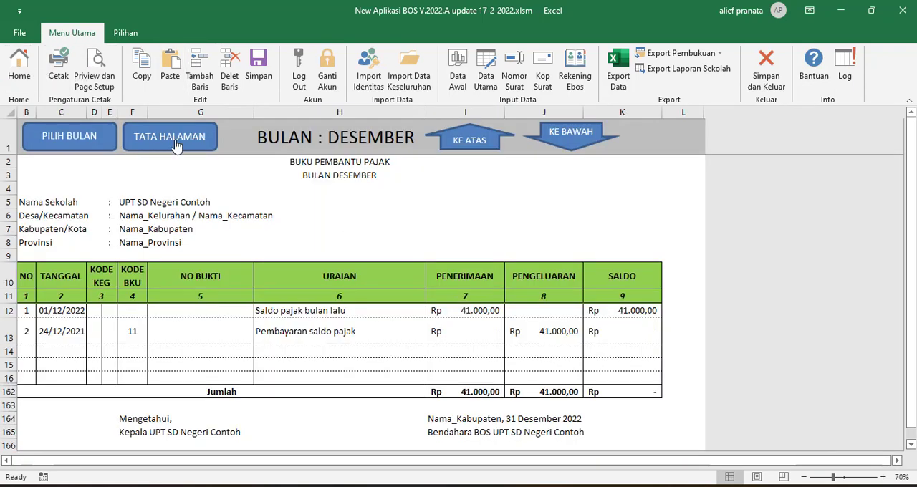
click(20, 68)
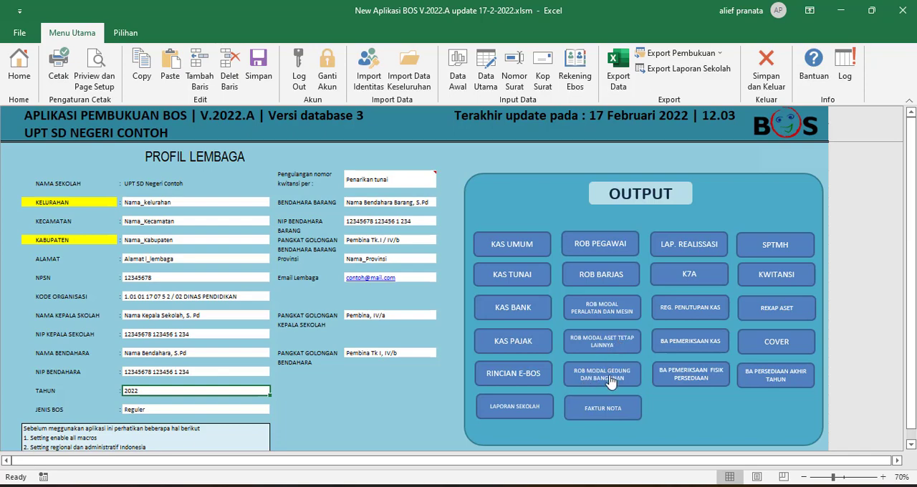
Look through the ROB Barjas report's header and expense rows and return to the home page.
click(616, 274)
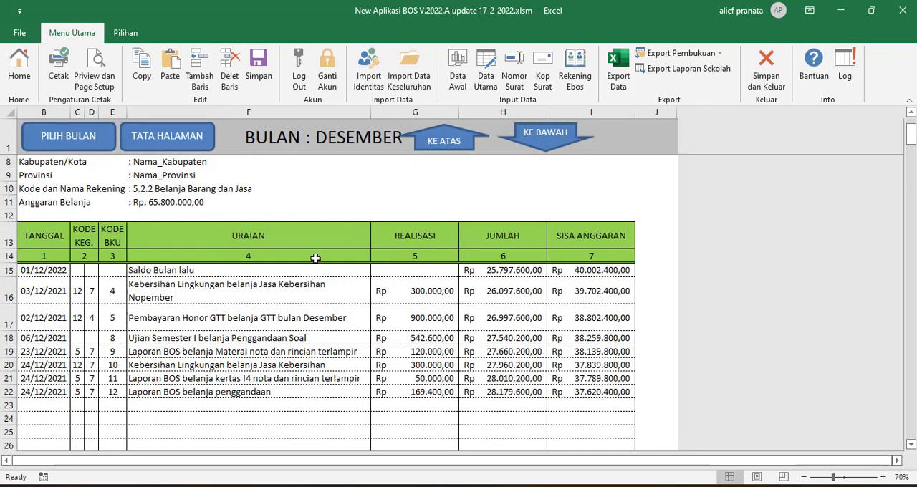
scroll(316, 259, up, 2)
scroll(342, 266, down, 2)
scroll(387, 280, down, 3)
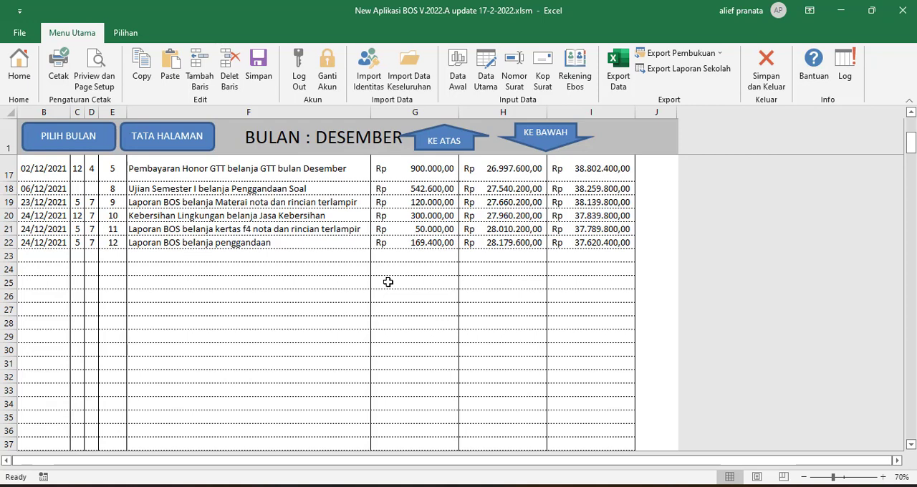
click(19, 68)
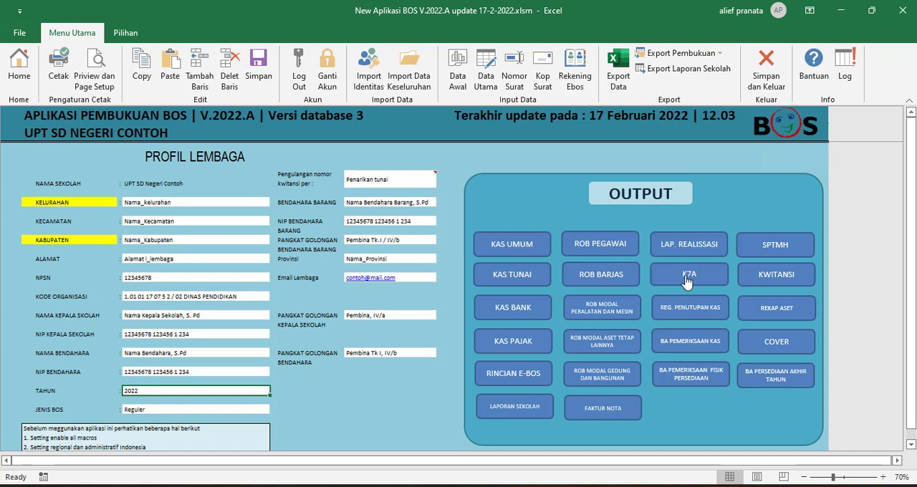
Show the K7A report per tahap and return to the home page.
click(686, 282)
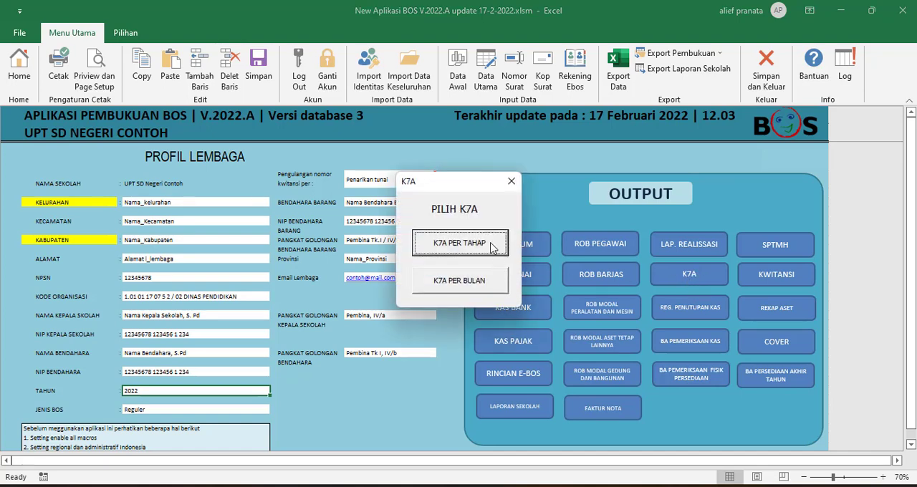
click(463, 252)
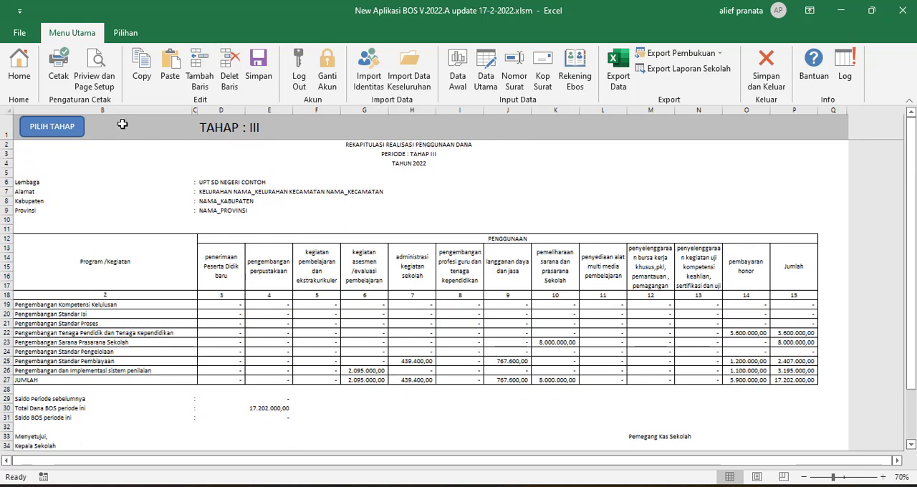
click(20, 85)
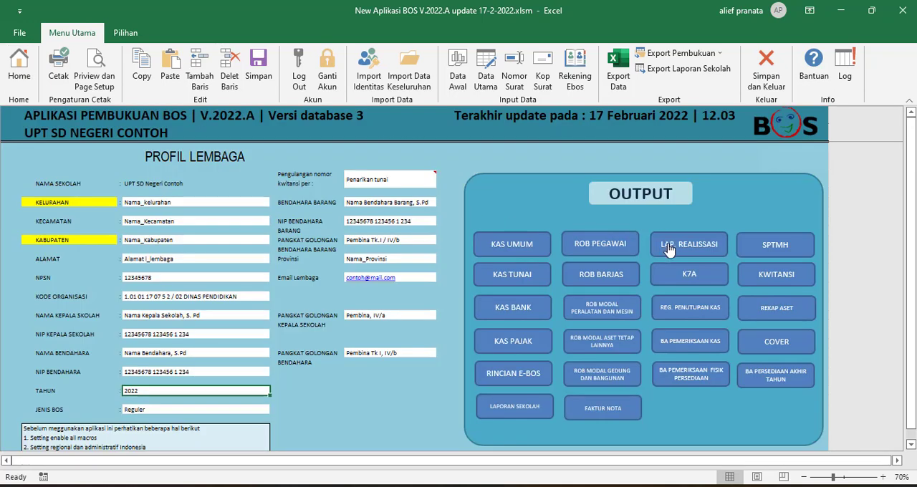
Look through the Lap. Realisasi report from its income and expense table to the signature area.
click(669, 247)
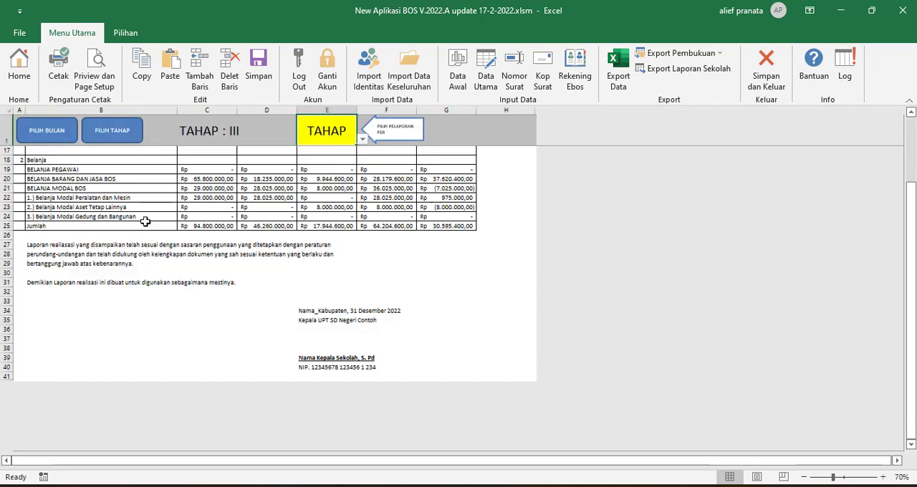
scroll(101, 236, up, 2)
scroll(101, 237, up, 1)
scroll(100, 238, down, 2)
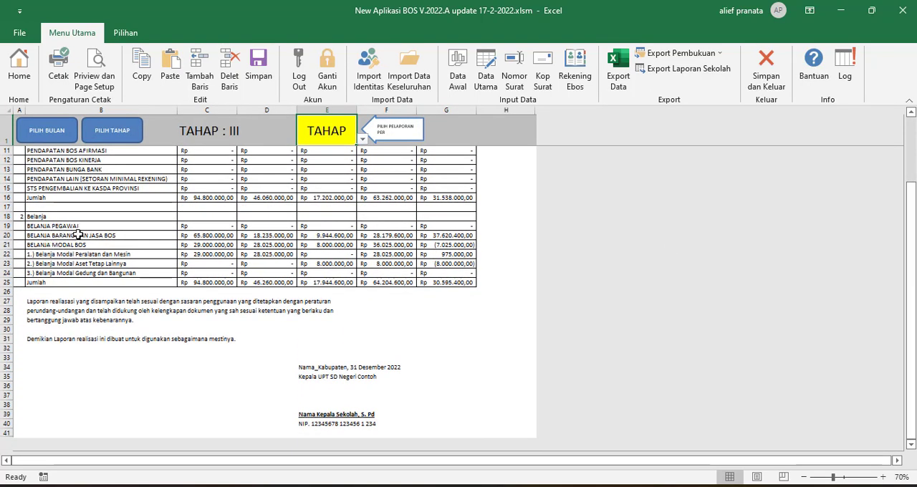
scroll(285, 255, up, 3)
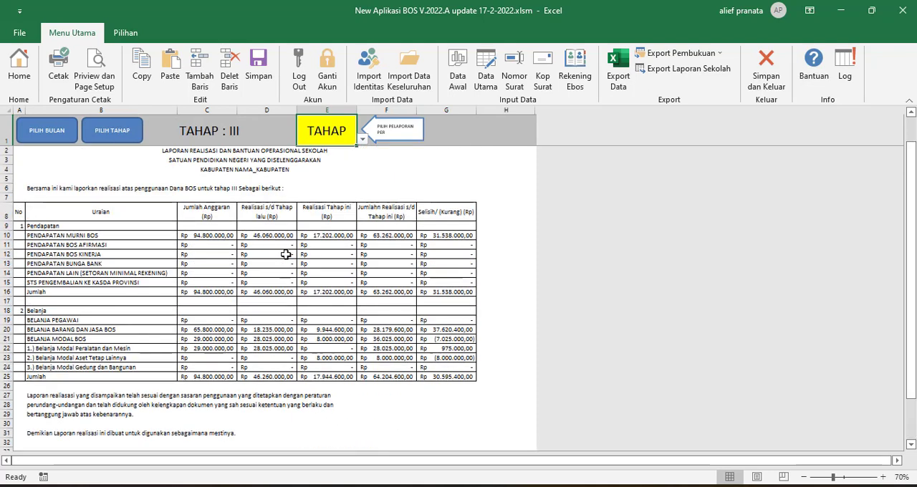
Switch the realization report's reporting period to BULAN, set it back to TAHAP, and return to the home page.
click(339, 140)
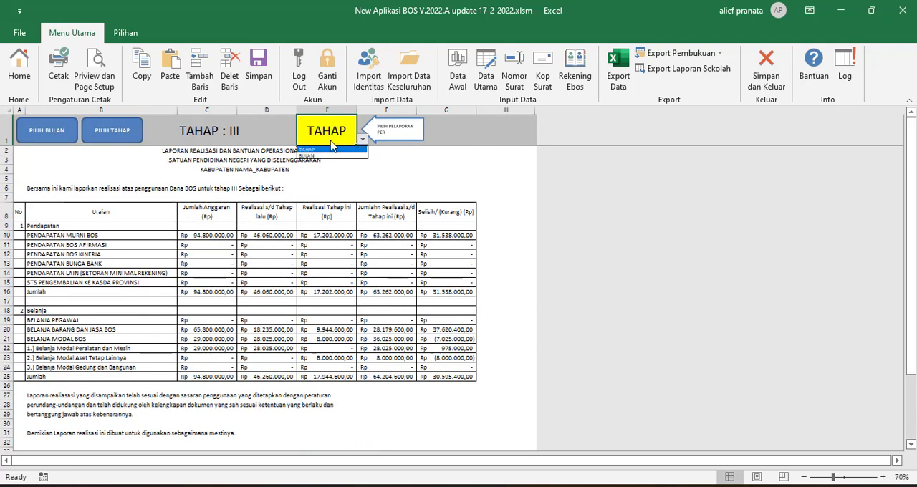
click(320, 156)
click(362, 139)
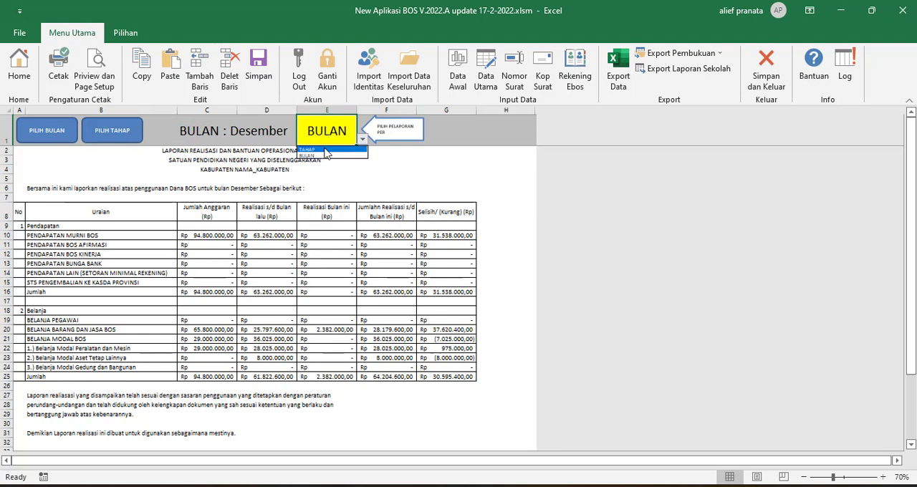
click(327, 148)
click(27, 65)
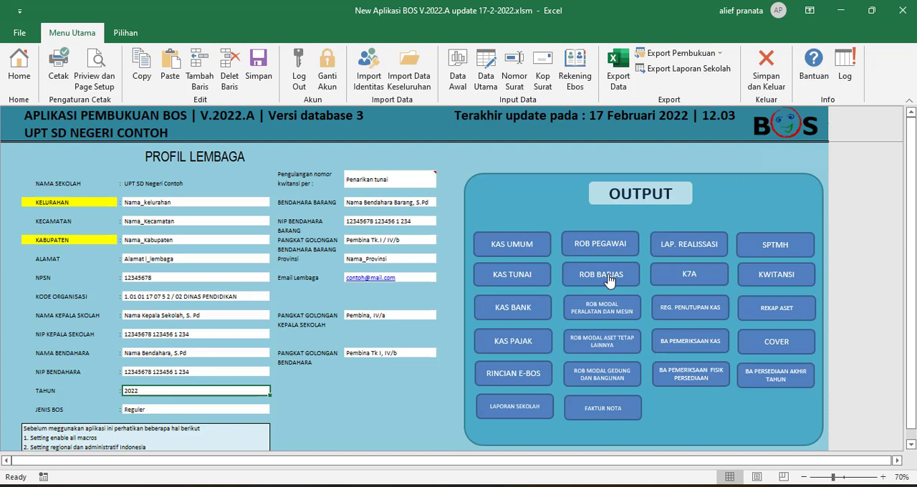
Look through the BA Pemeriksaan Kas report and the Register Penutupan Kas report, and return to the home page.
click(682, 341)
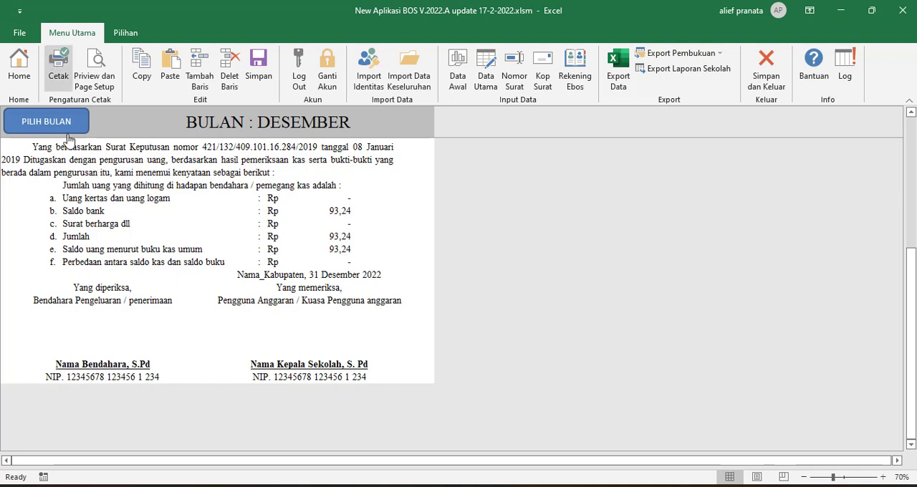
scroll(69, 138, up, 8)
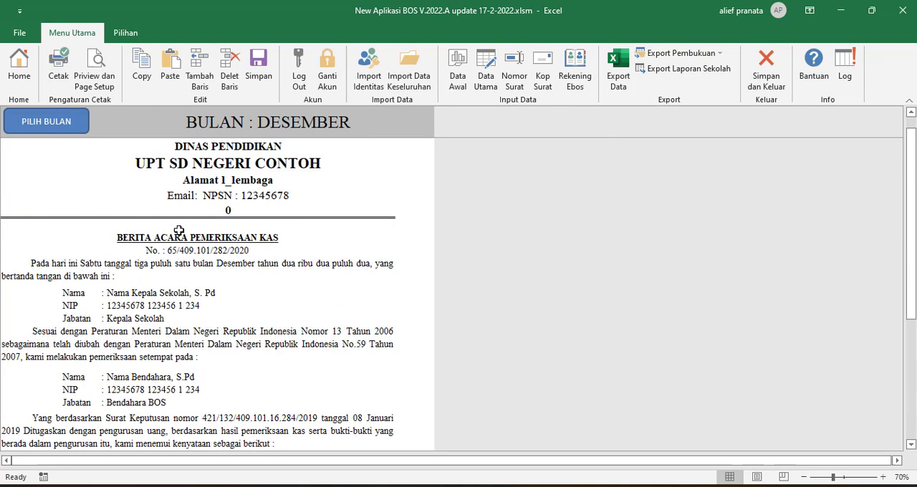
click(14, 64)
click(687, 320)
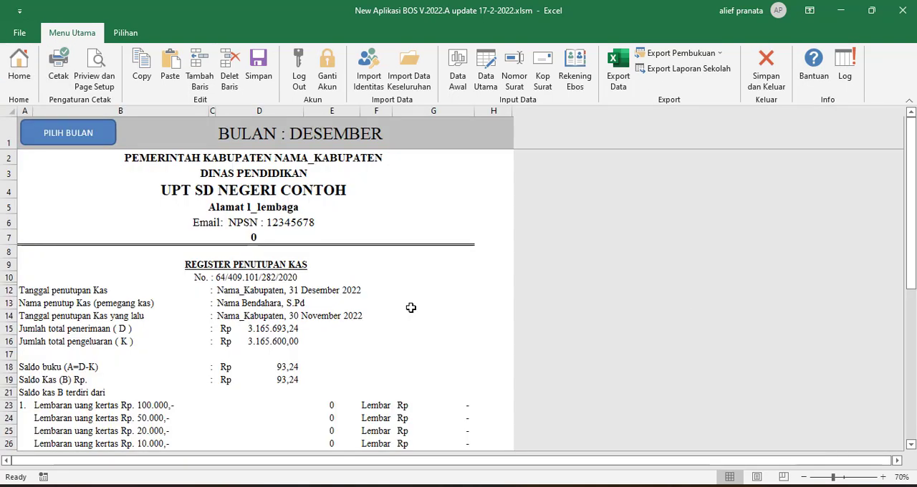
scroll(160, 272, down, 1)
scroll(159, 272, up, 1)
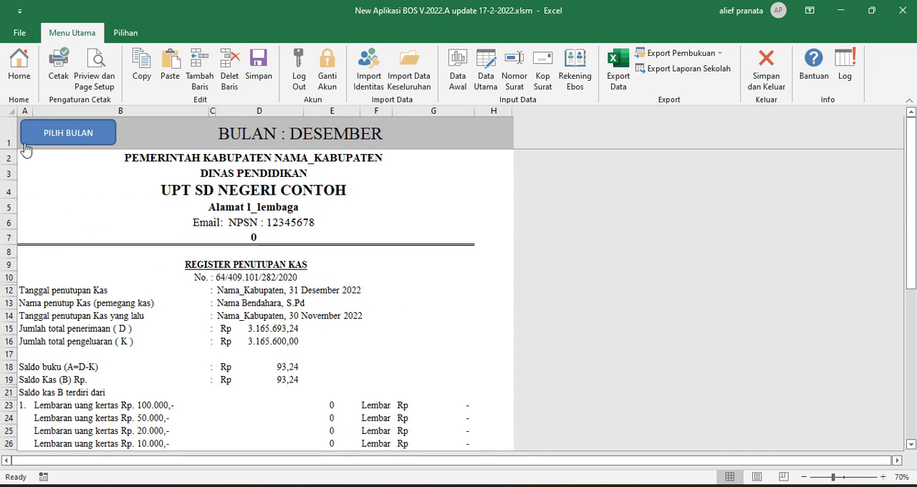
click(20, 64)
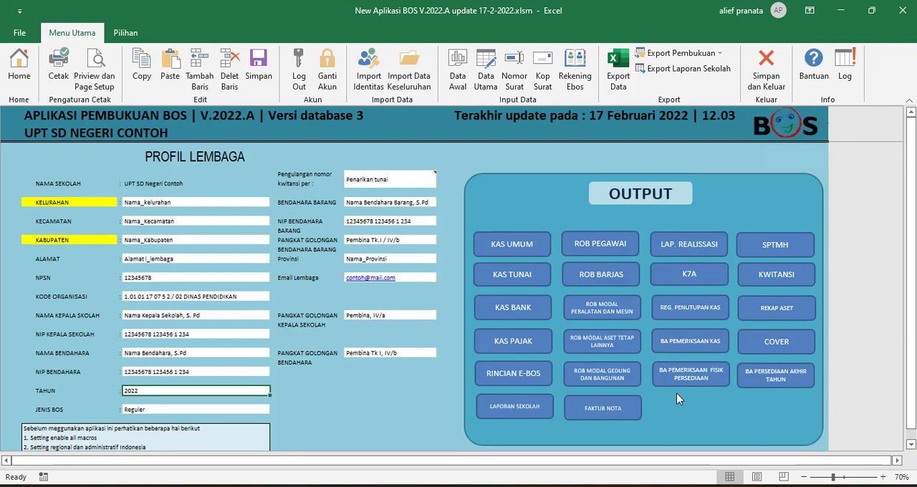
Look through the BA Pemeriksaan Fisik Persediaan report, and show the BA Persediaan Akhir Tahun report choices without picking one.
click(684, 378)
scroll(313, 280, down, 6)
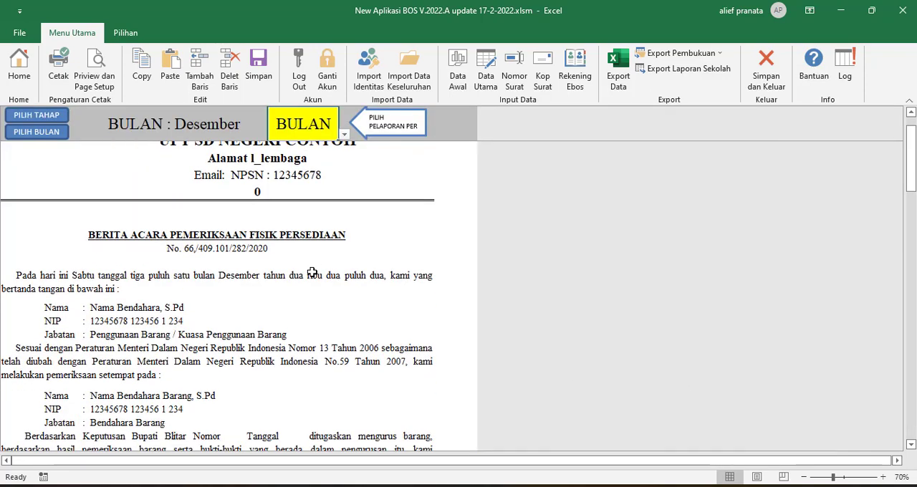
scroll(313, 280, up, 2)
click(16, 66)
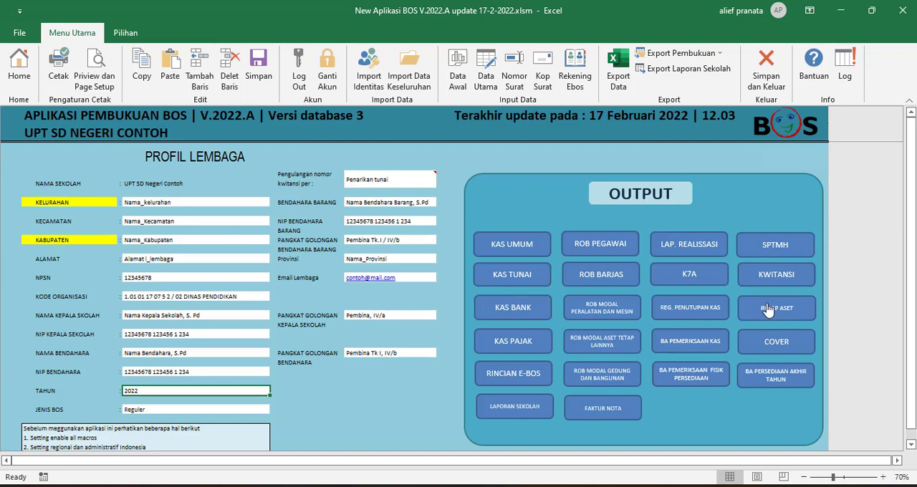
click(762, 379)
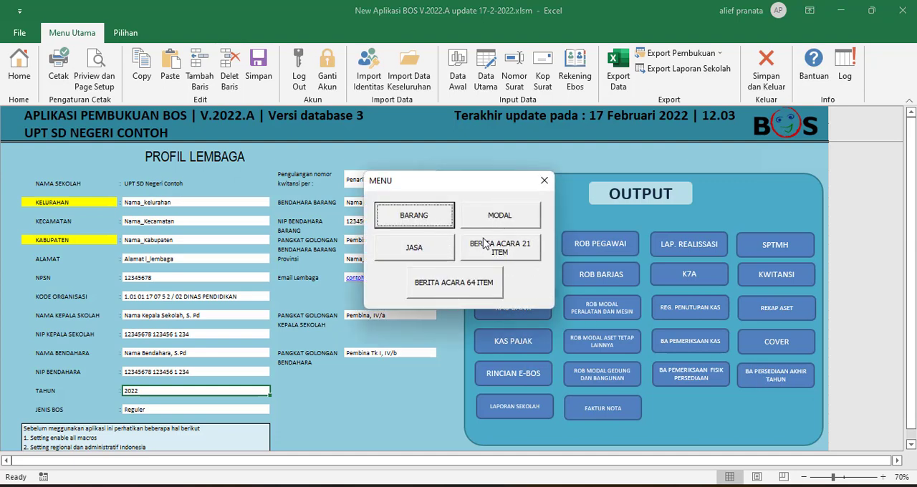
click(544, 181)
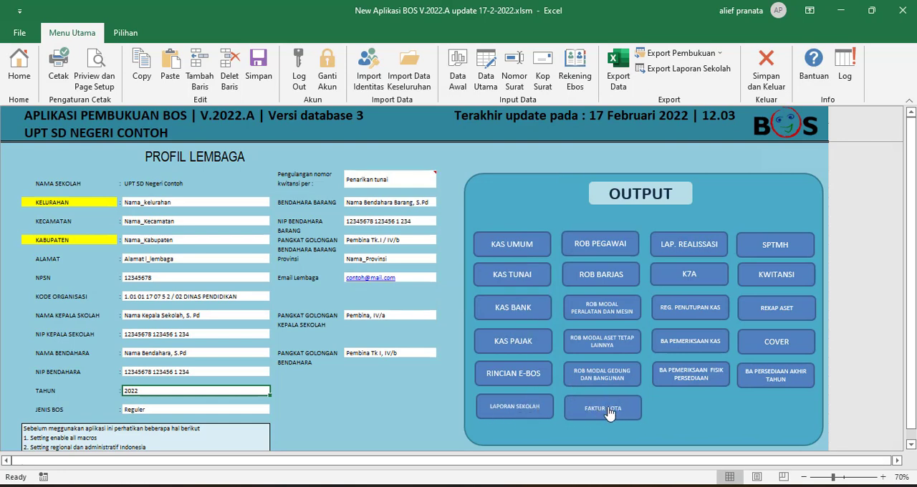
Open the Cetak Kwitansi receipt sheet and inspect the start and end cells of the sequential print range.
click(783, 281)
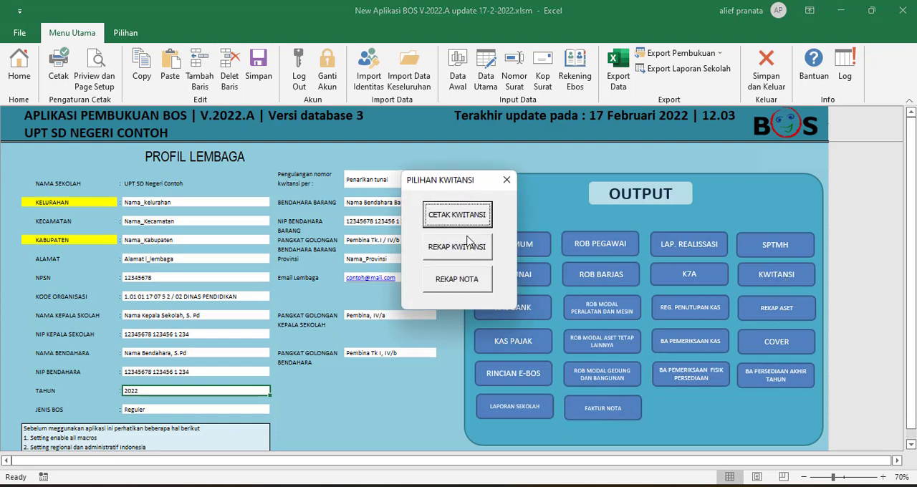
click(457, 215)
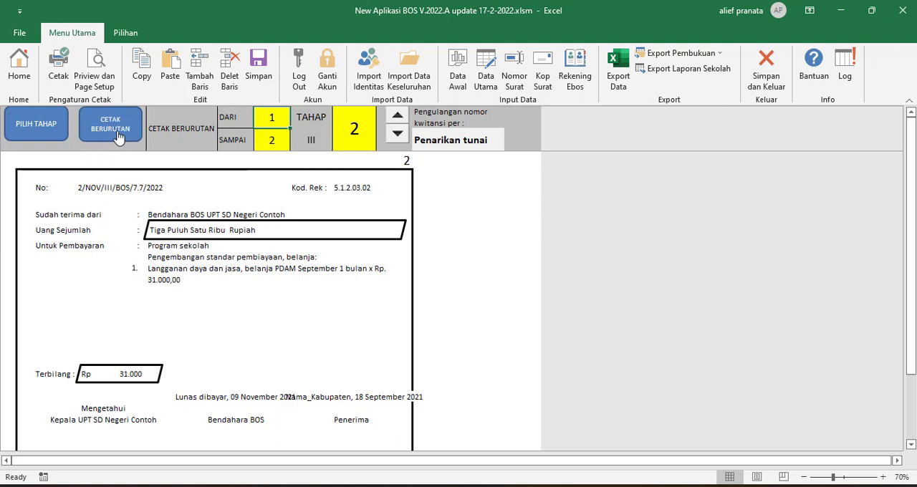
click(275, 141)
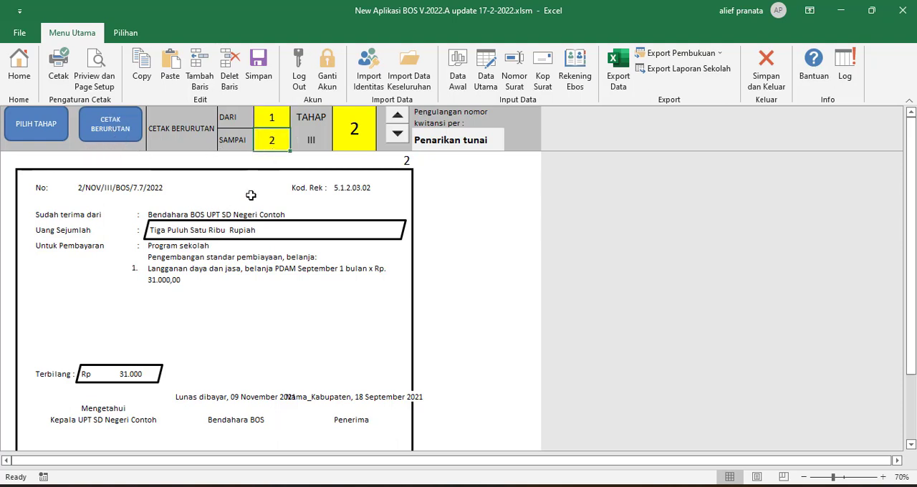
click(276, 120)
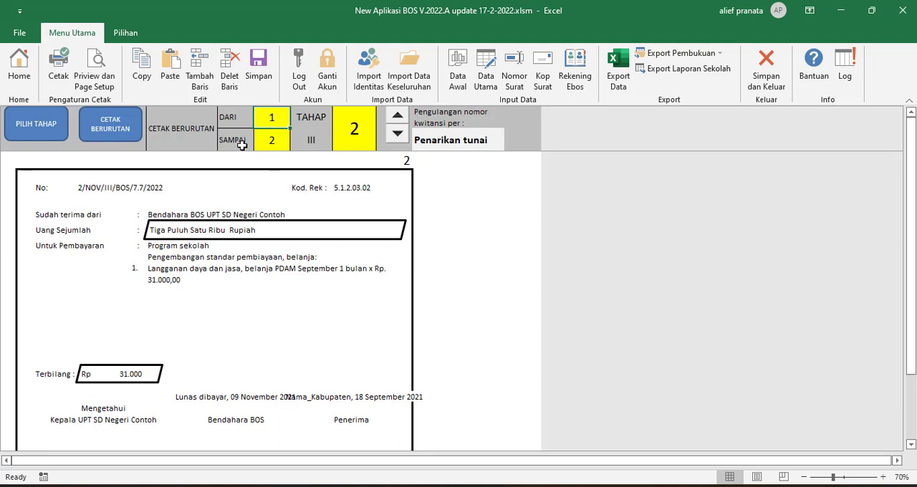
Page forward through the receipts until receipt number 16 is displayed.
click(399, 118)
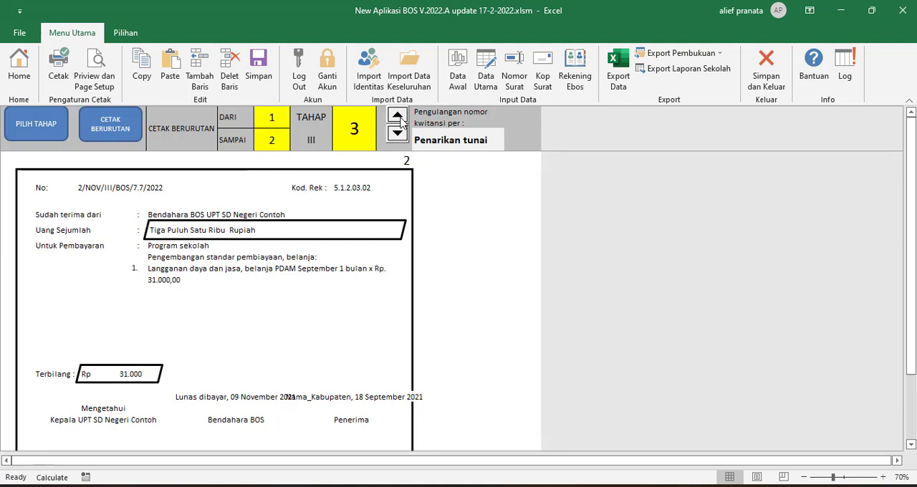
click(401, 120)
click(401, 120)
click(401, 121)
click(401, 121)
click(401, 120)
click(402, 120)
click(401, 120)
click(401, 120)
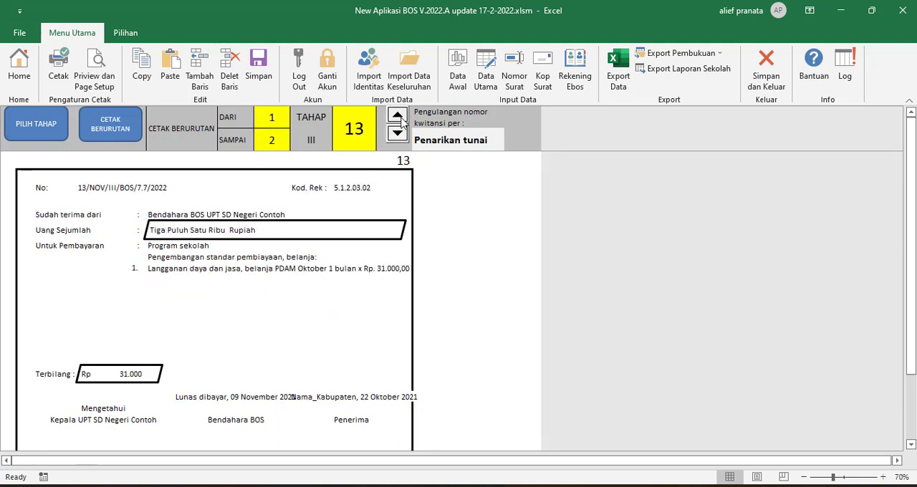
click(401, 120)
click(402, 121)
click(401, 120)
Set the end of the sequential receipt print range to 50.
click(282, 120)
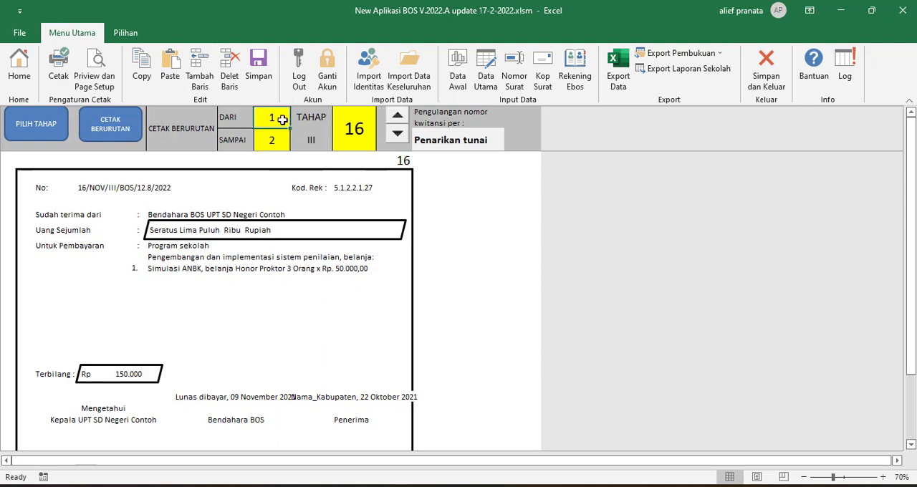
click(272, 140)
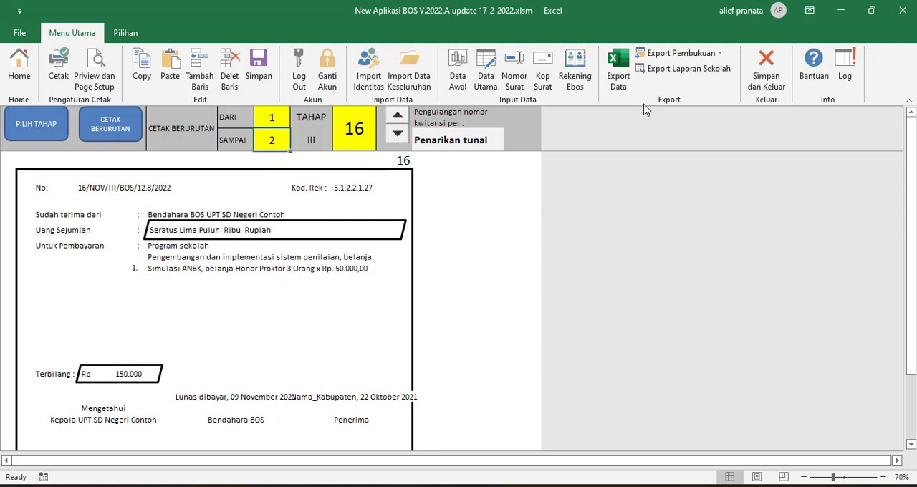
text(2)
click(343, 195)
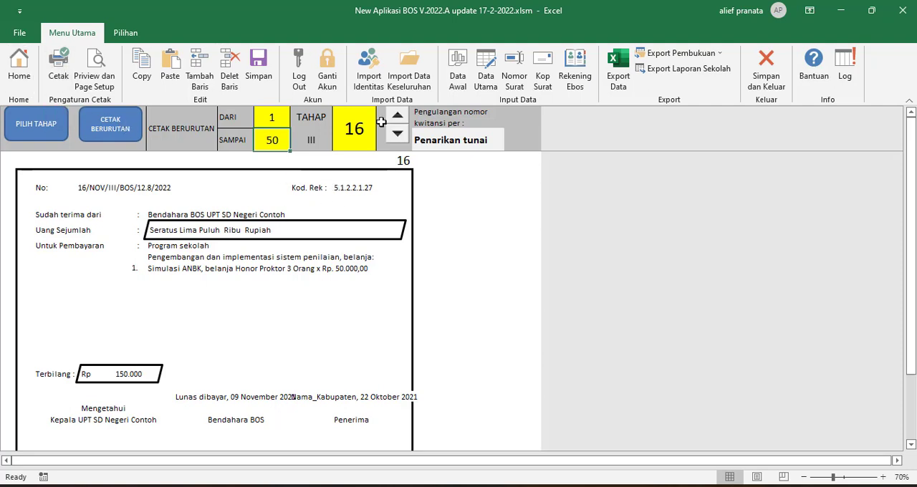
Page forward and back through the receipts around number 16, down to about number 13.
click(349, 128)
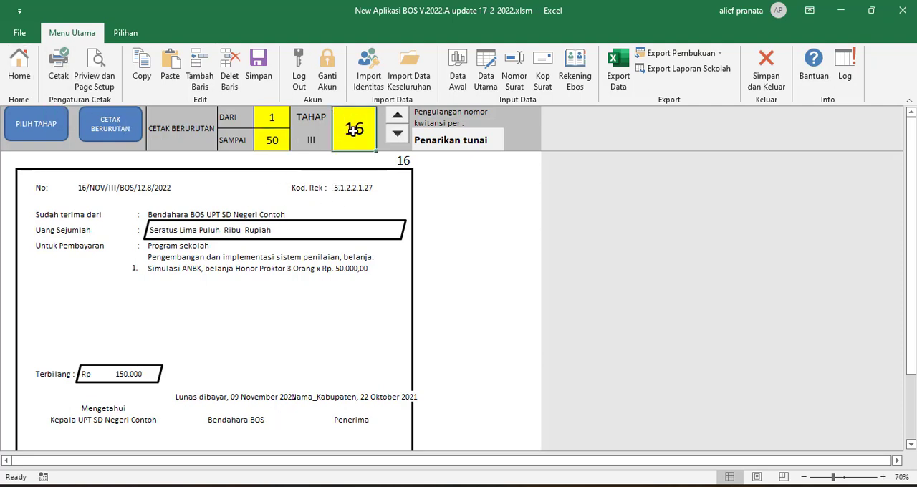
click(397, 114)
click(397, 114)
click(397, 133)
click(397, 133)
click(397, 133)
click(397, 134)
click(397, 133)
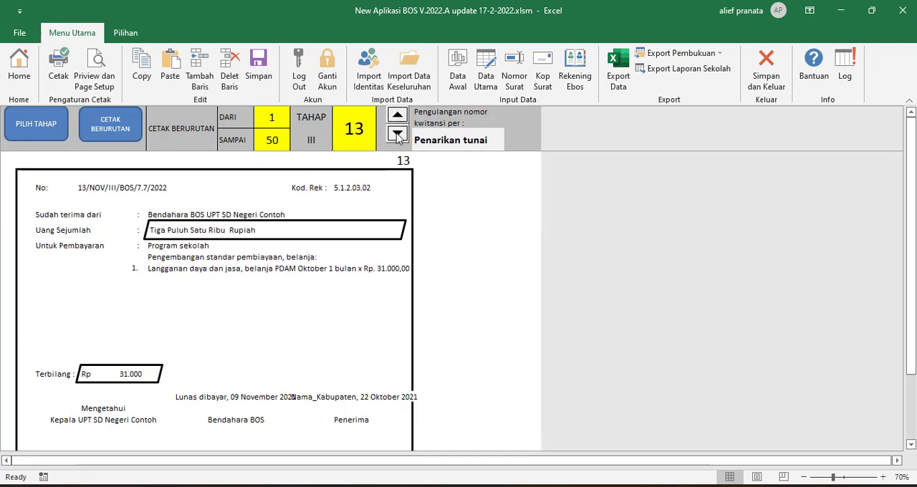
click(397, 133)
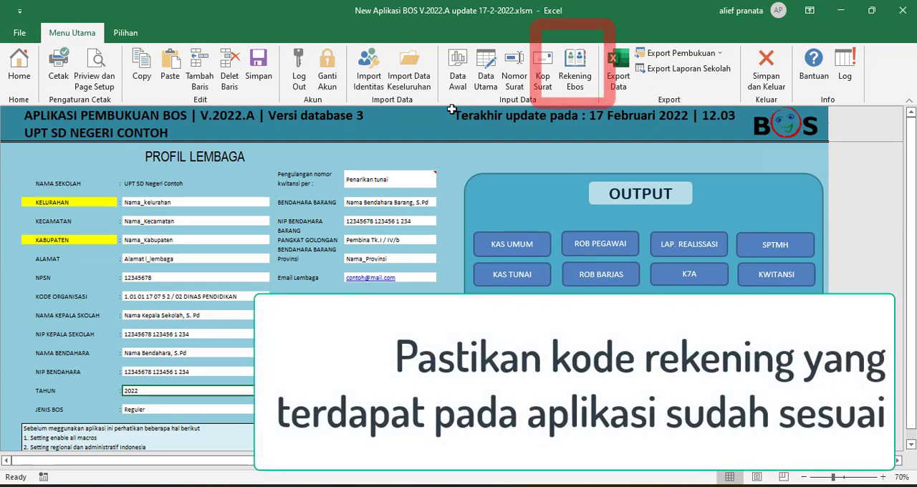
Show the Rekening Ebos account codes and the Data Awal input sheet.
click(573, 66)
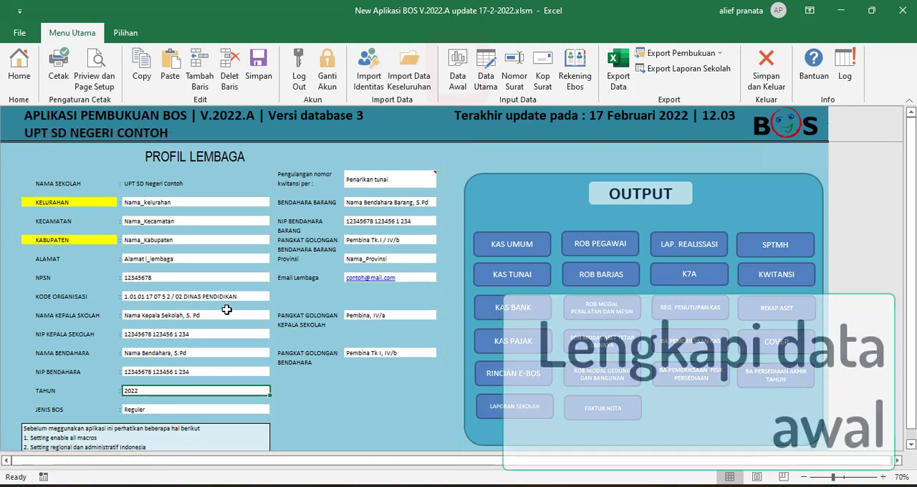
click(458, 68)
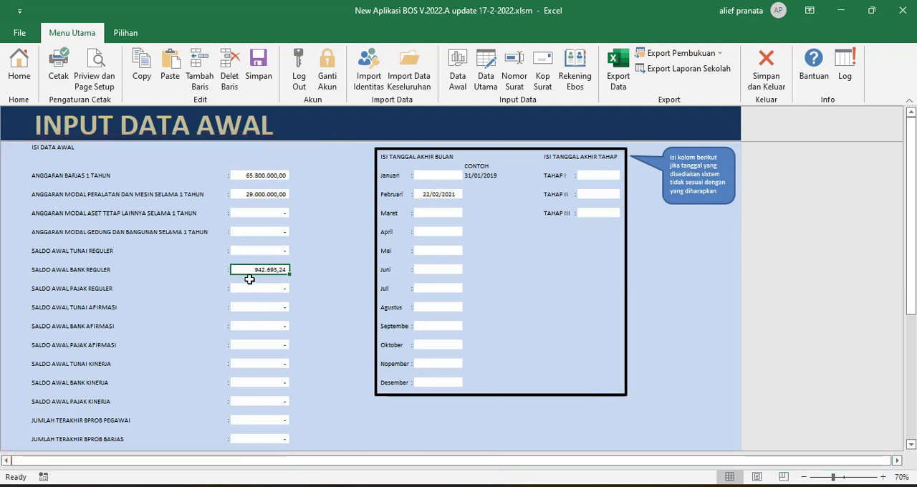
Open the Data Utama table and look across all its columns and back.
click(486, 78)
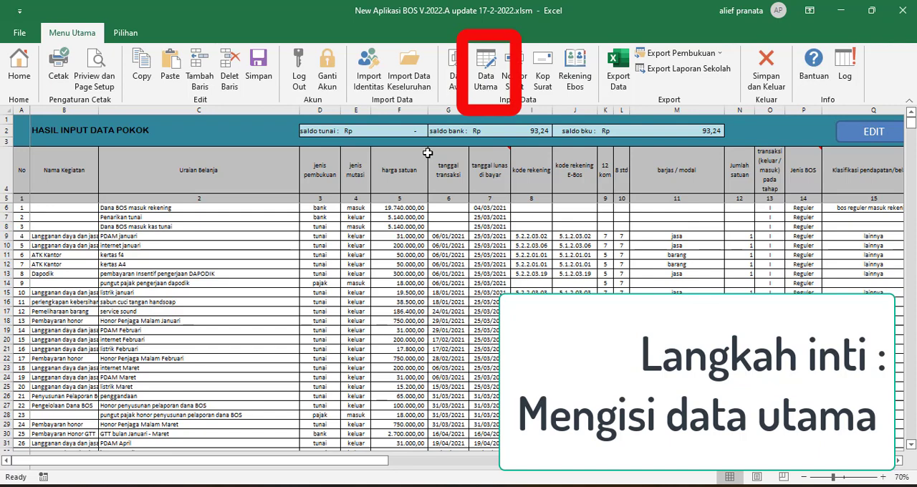
scroll(446, 268, right, 5)
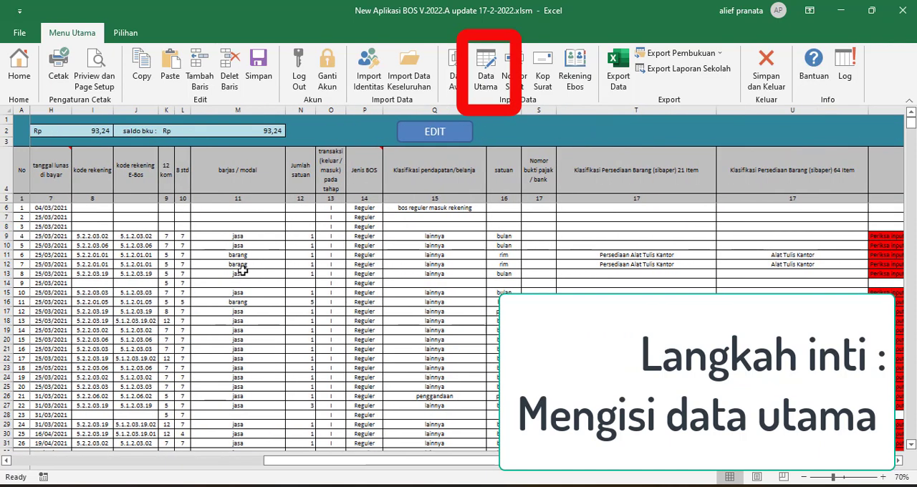
scroll(230, 447, left, 5)
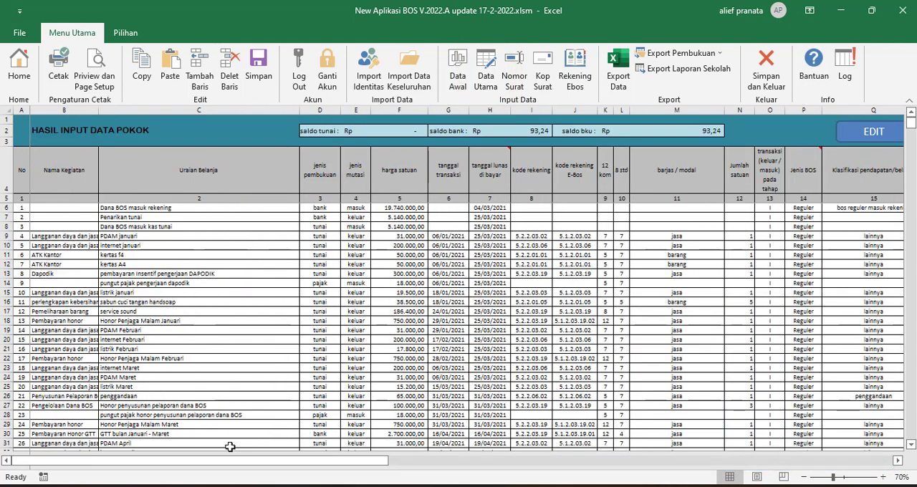
Open the main data table in its edit view and show the note on the Uraian Belanja column header.
click(869, 140)
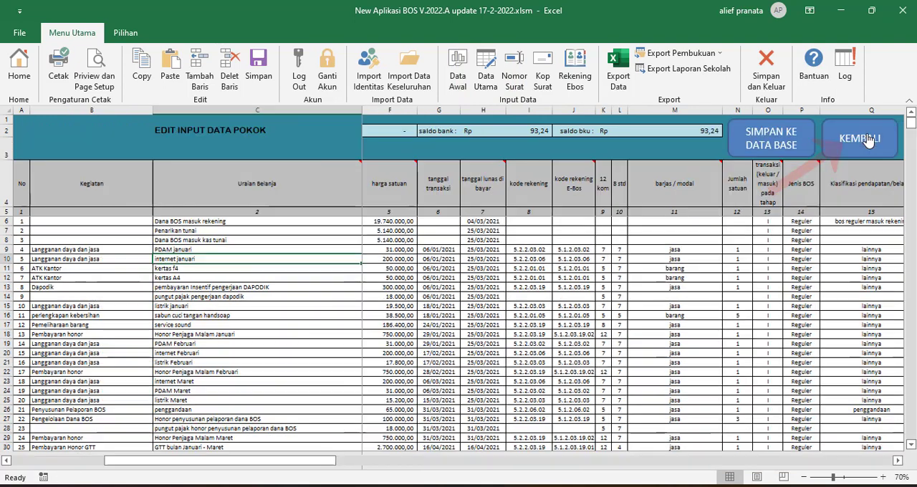
double_click(304, 301)
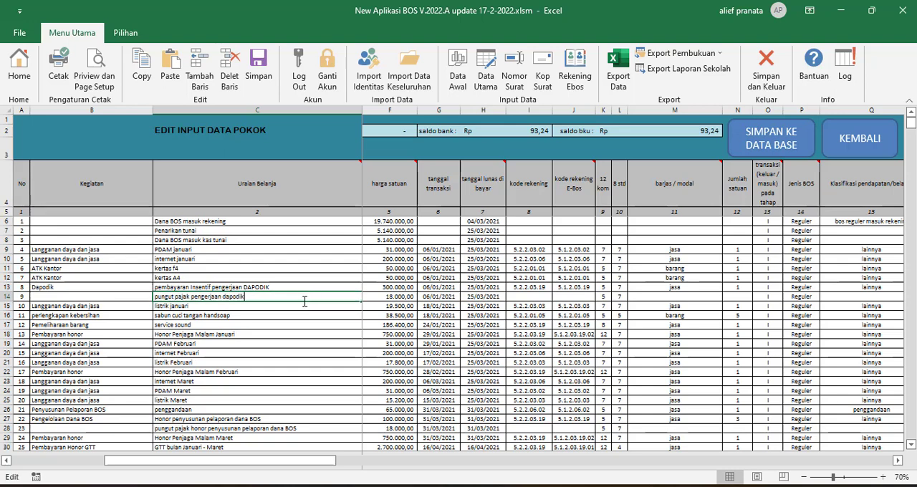
click(302, 306)
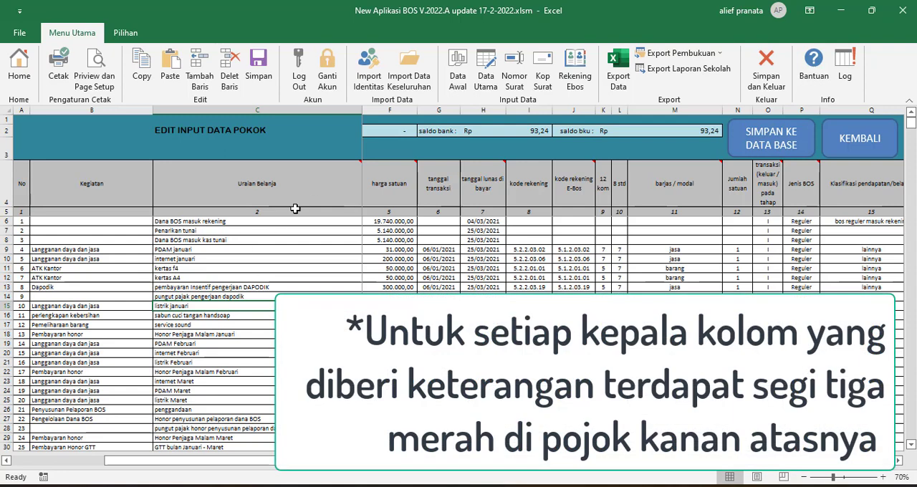
drag(288, 462, 175, 462)
mouse_move(324, 183)
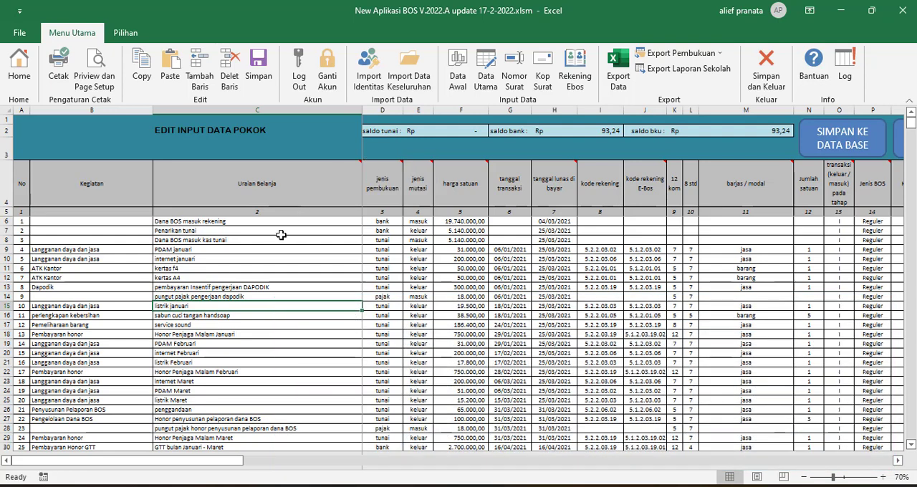
Look through the transaction rows of the editable main data table, checking the Kegiatan and Uraian Belanja entries.
scroll(251, 407, down, 12)
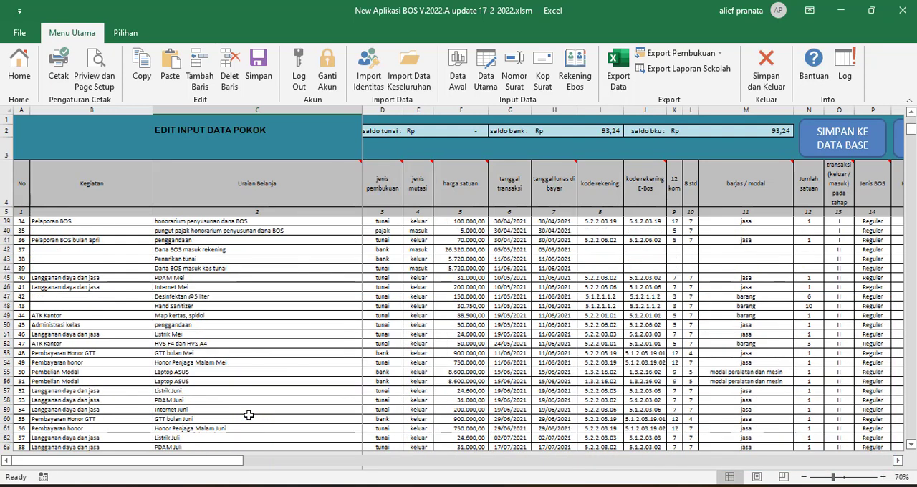
scroll(249, 414, up, 7)
scroll(249, 415, up, 5)
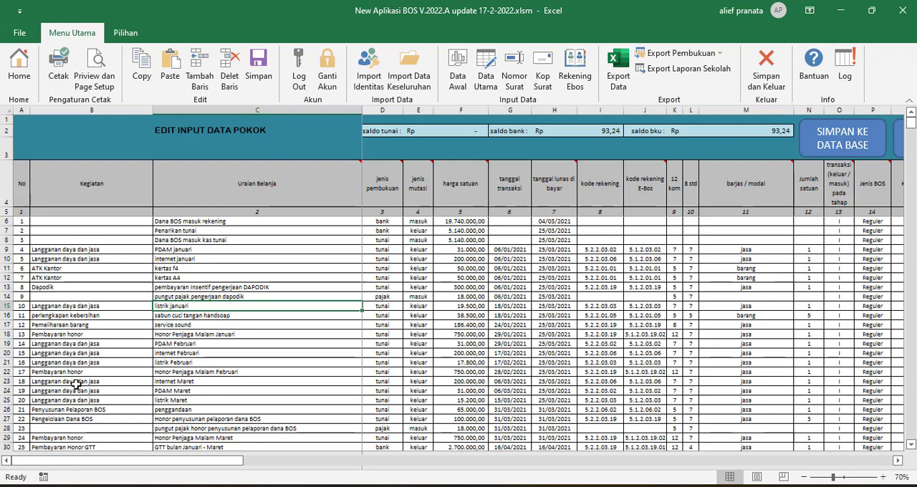
scroll(75, 384, down, 1)
scroll(75, 385, down, 4)
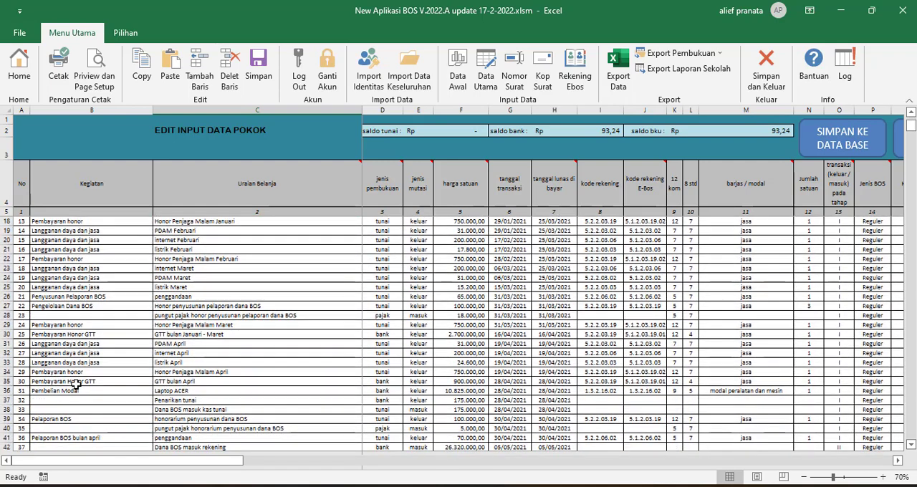
scroll(76, 385, down, 2)
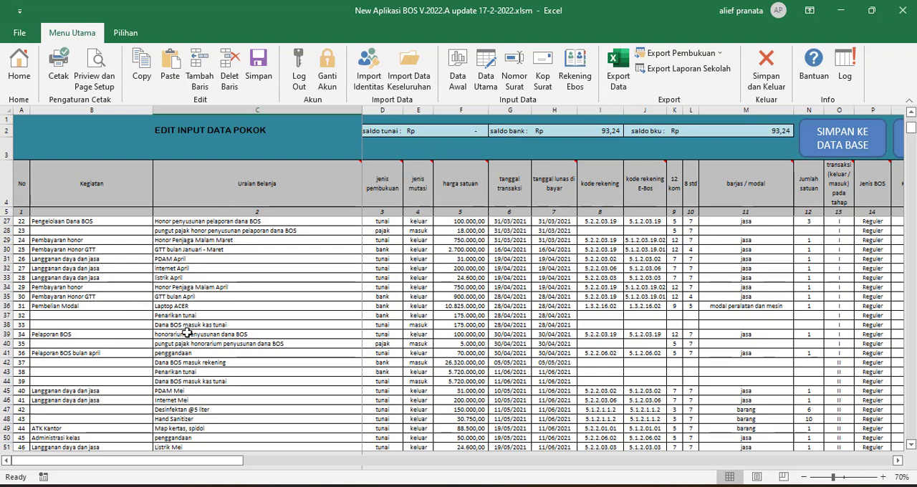
scroll(186, 333, down, 3)
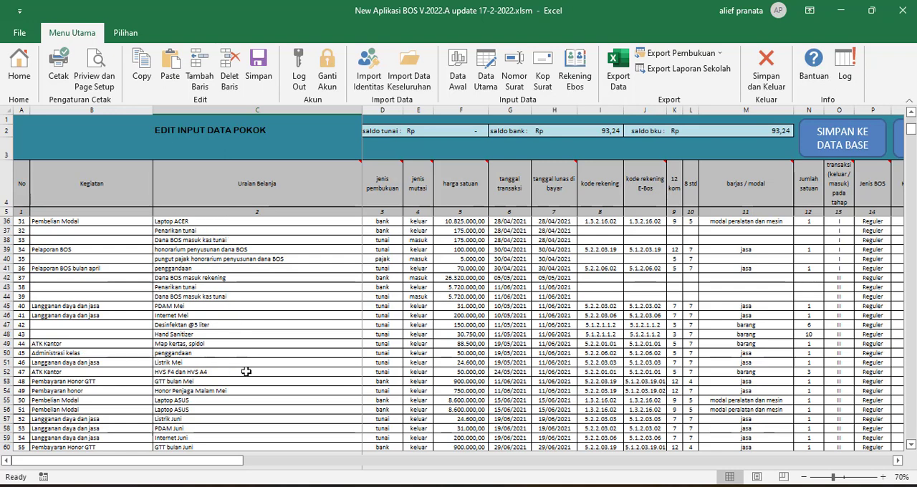
Read the jenis pembukuan and jenis mutasi header notes, and show the Penarikan tunai row's jenis pembukuan choices without picking one.
mouse_move(387, 182)
scroll(382, 242, up, 10)
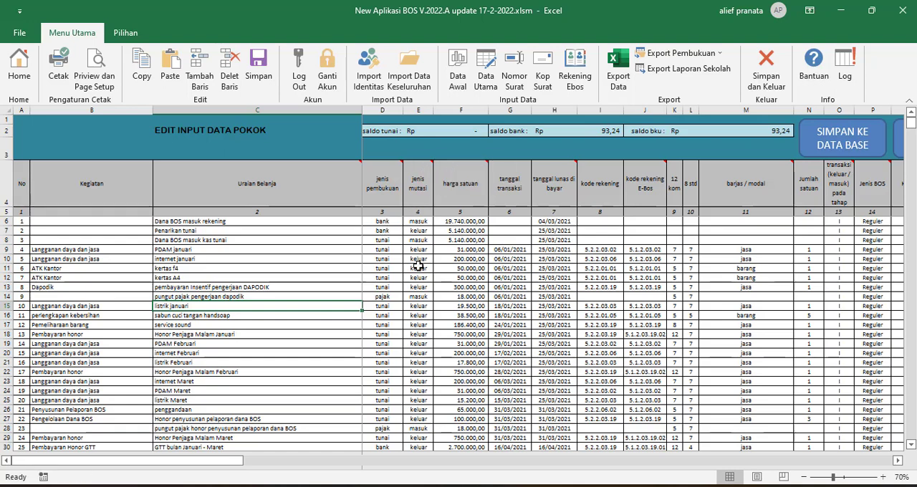
mouse_move(421, 193)
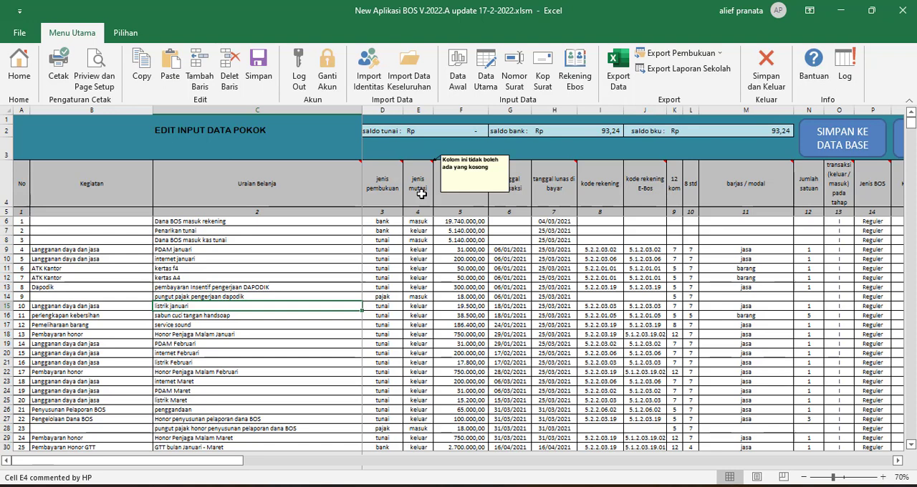
click(418, 231)
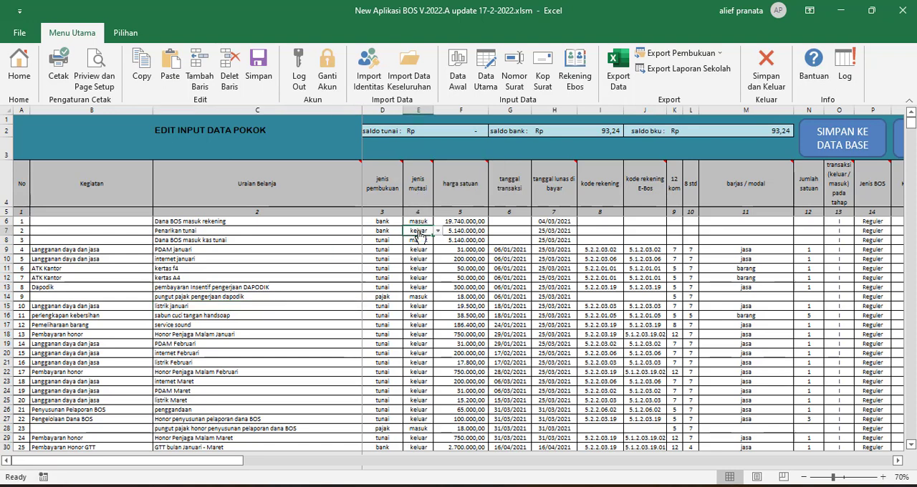
click(387, 231)
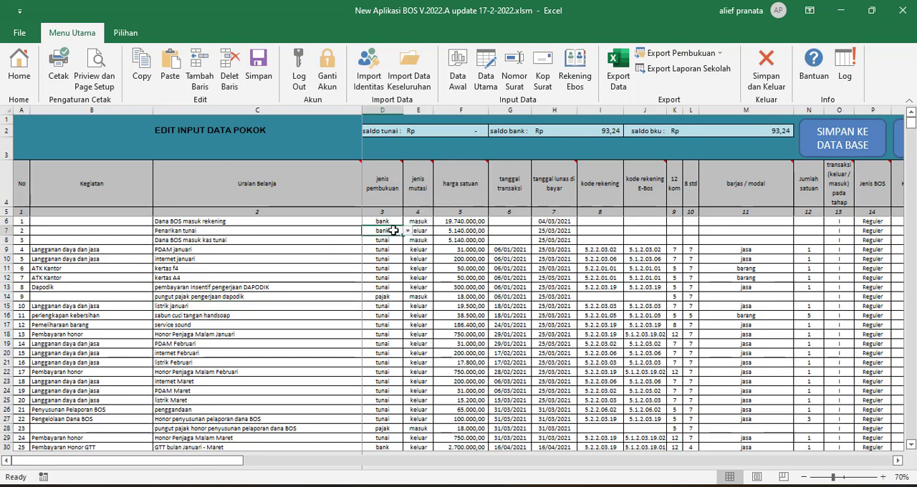
click(407, 231)
key(Escape)
Examine the harga satuan header note and the unit price and transaction date cells of the first transactions.
mouse_move(452, 190)
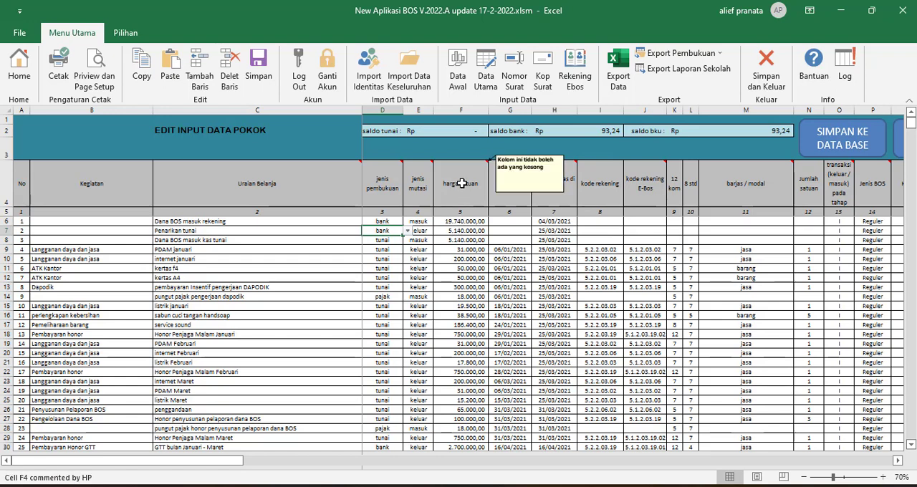
click(459, 240)
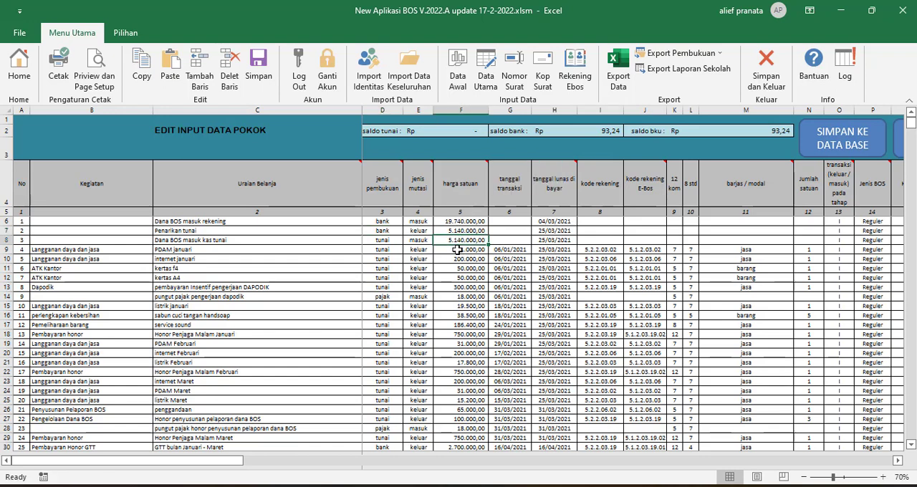
click(215, 268)
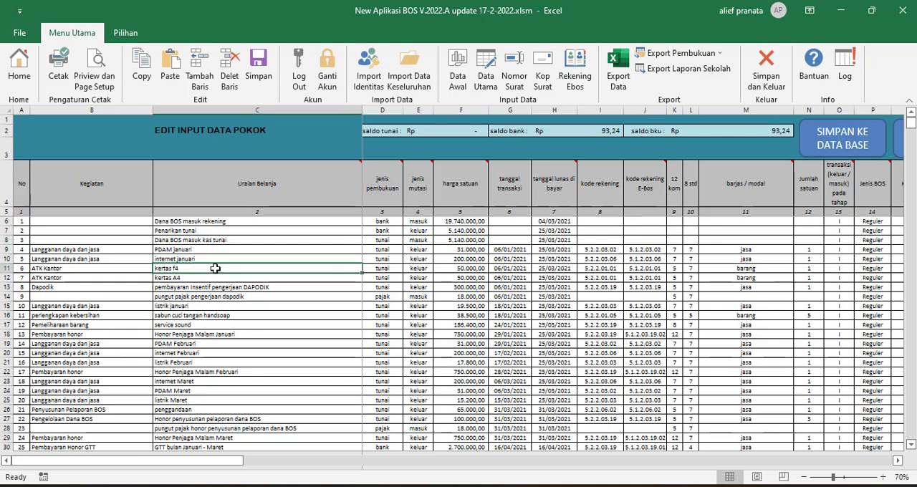
click(447, 267)
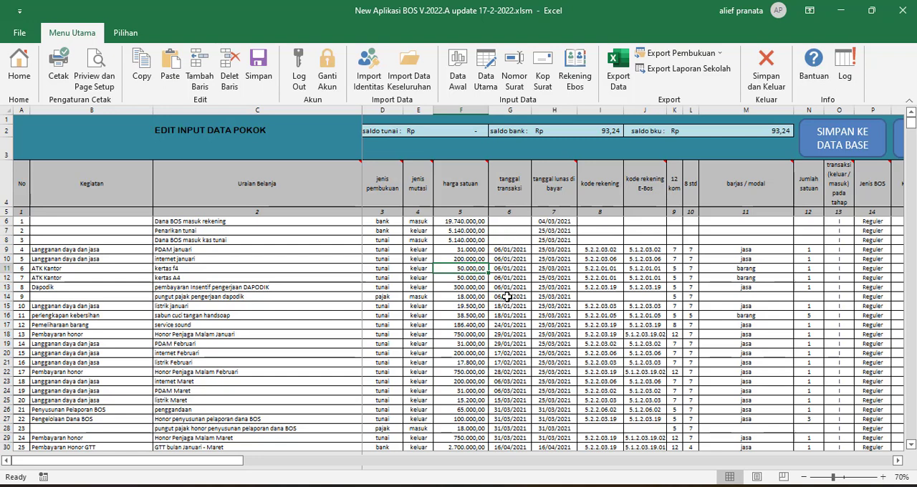
click(507, 241)
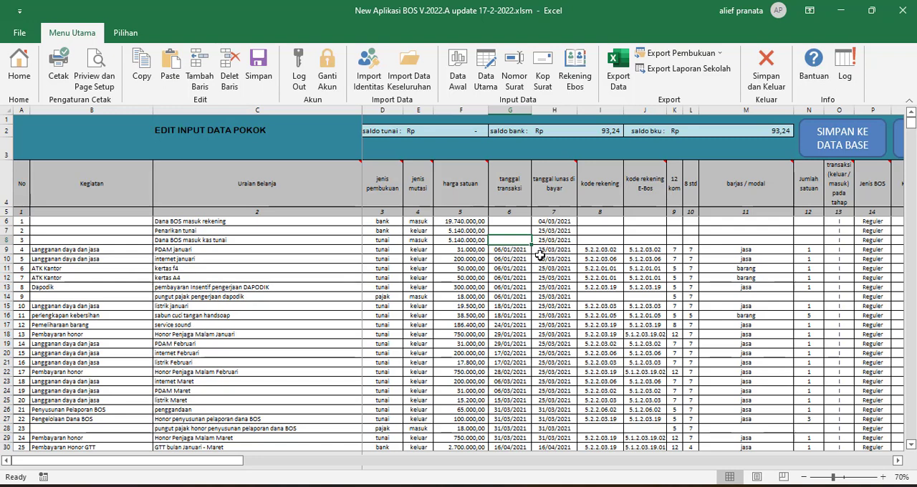
click(499, 250)
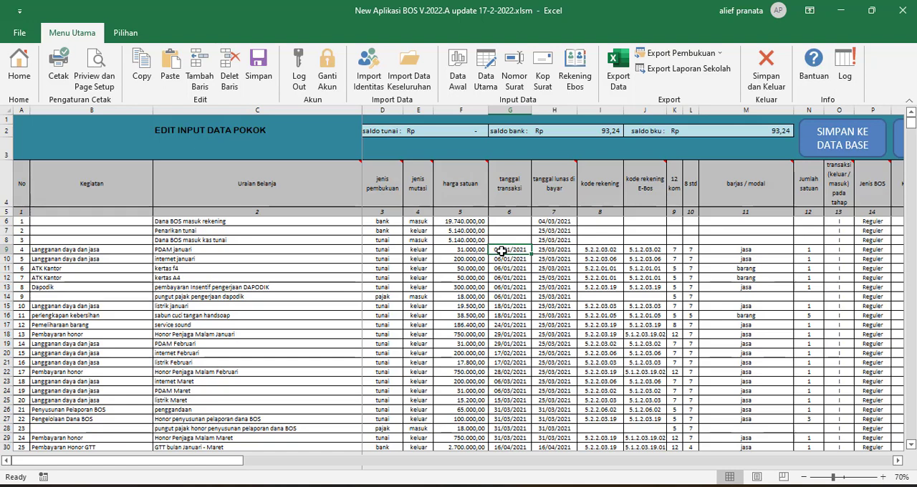
Examine the kode rekening and kode rekening E-Bos cells of the PDAM januari row, showing the E-Bos code choices without changing them.
click(602, 249)
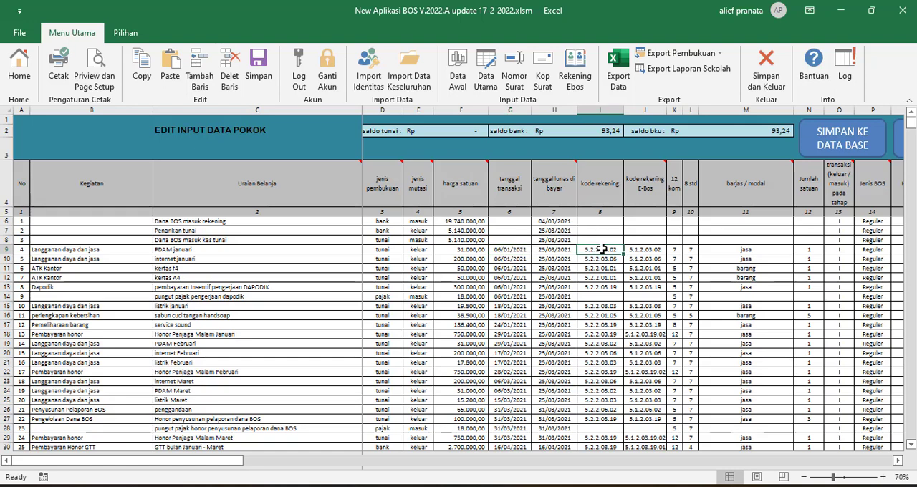
click(647, 249)
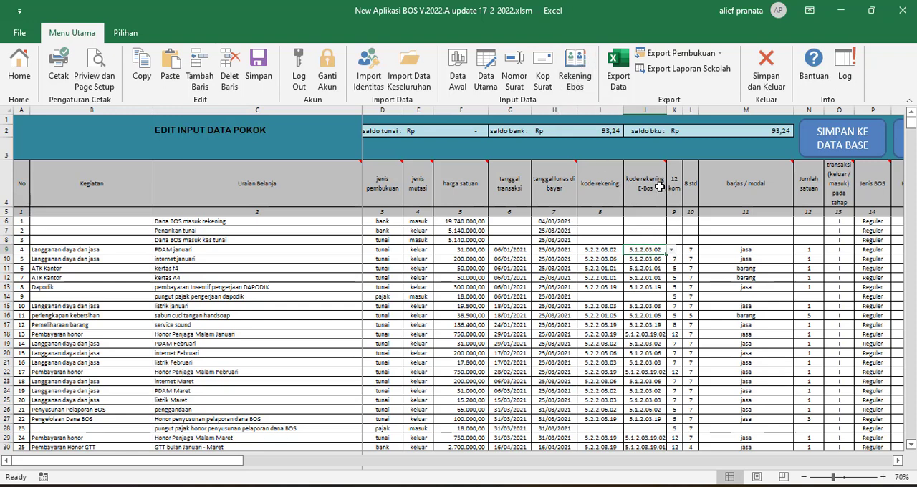
click(669, 250)
click(668, 250)
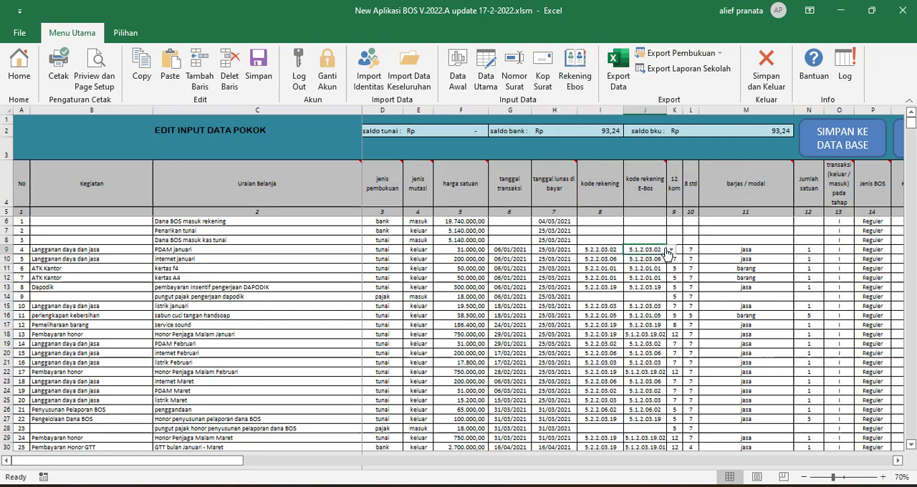
click(594, 248)
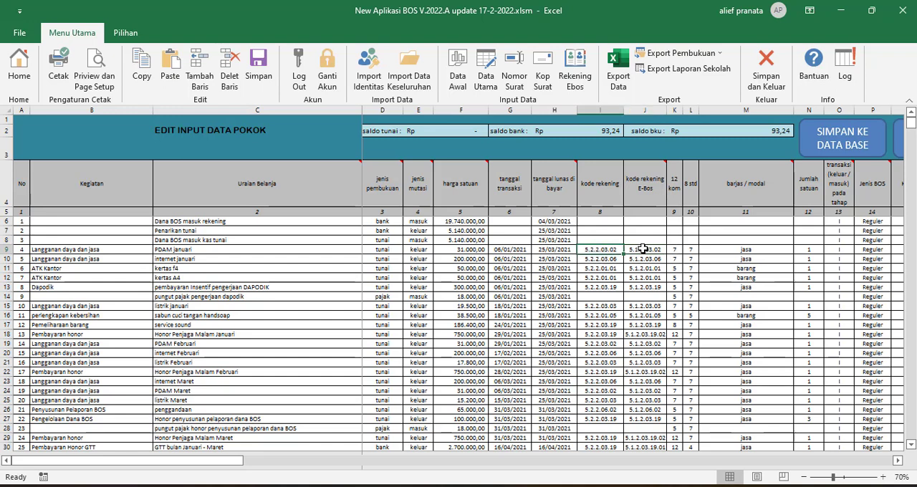
Examine the 12 kom and 8 std columns alongside the E-Bos codes of the PDAM januari and internet januari rows.
click(675, 250)
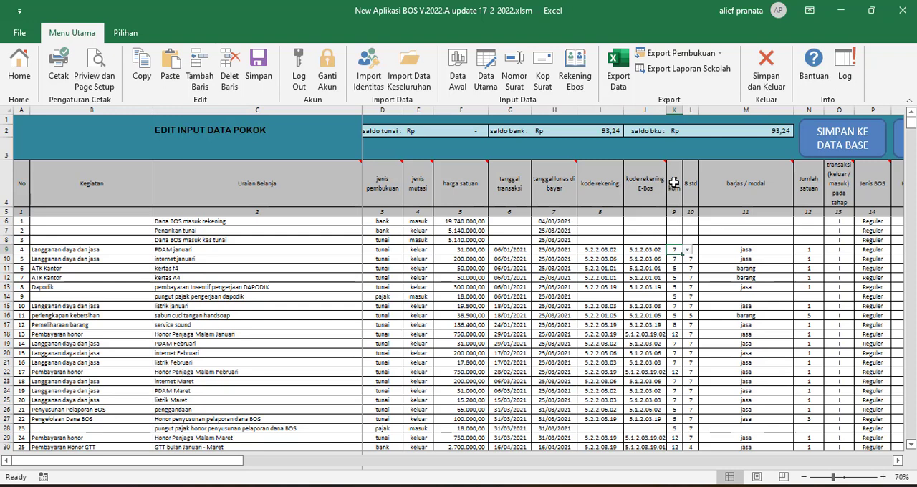
click(672, 231)
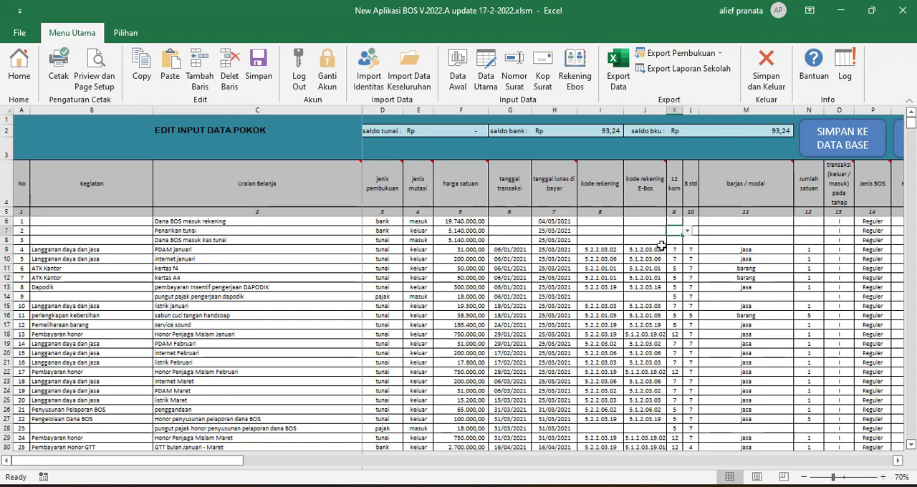
click(661, 247)
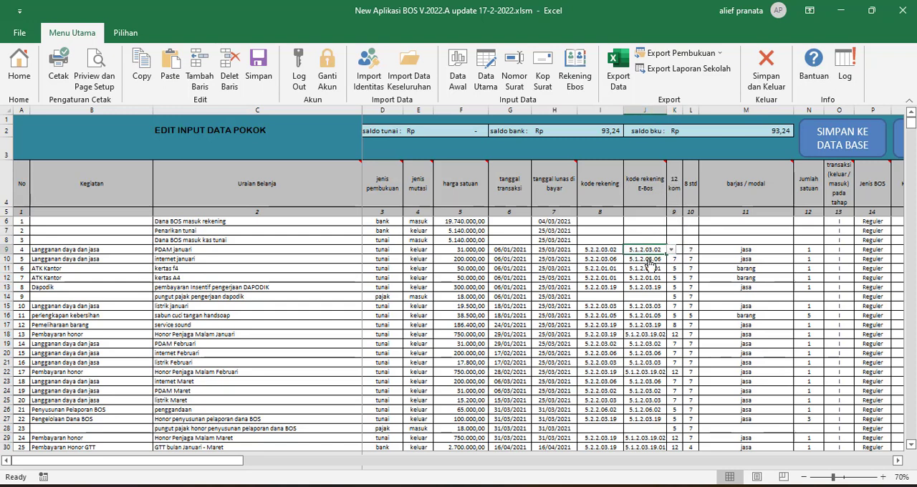
click(649, 260)
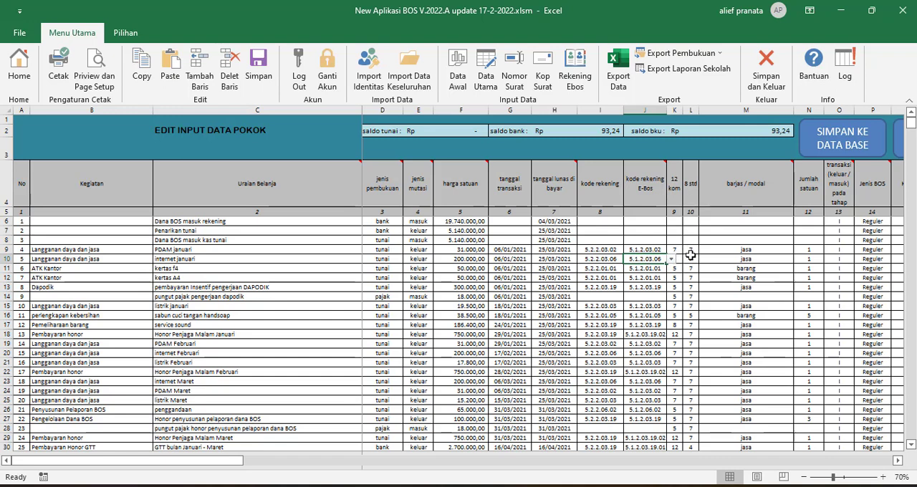
click(690, 255)
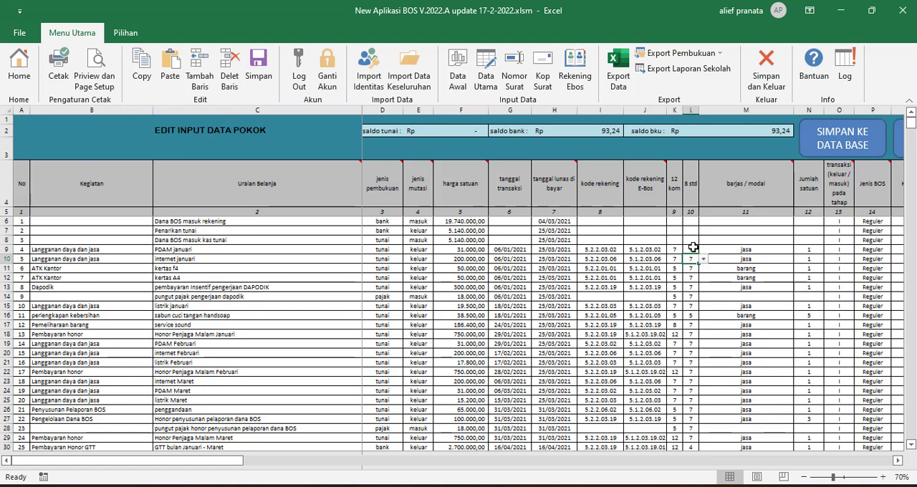
click(693, 247)
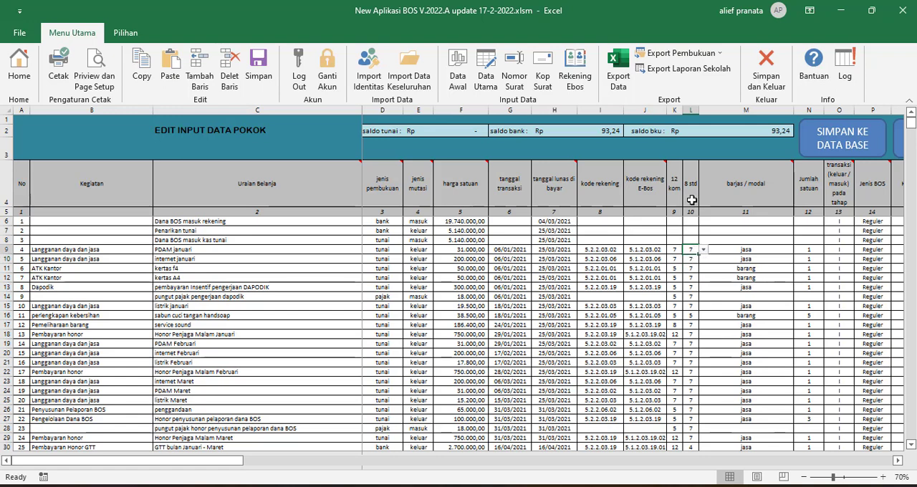
Show the barjas / modal choices for the PDAM januari row and compare that column with the row's Kegiatan and Uraian Belanja.
click(763, 251)
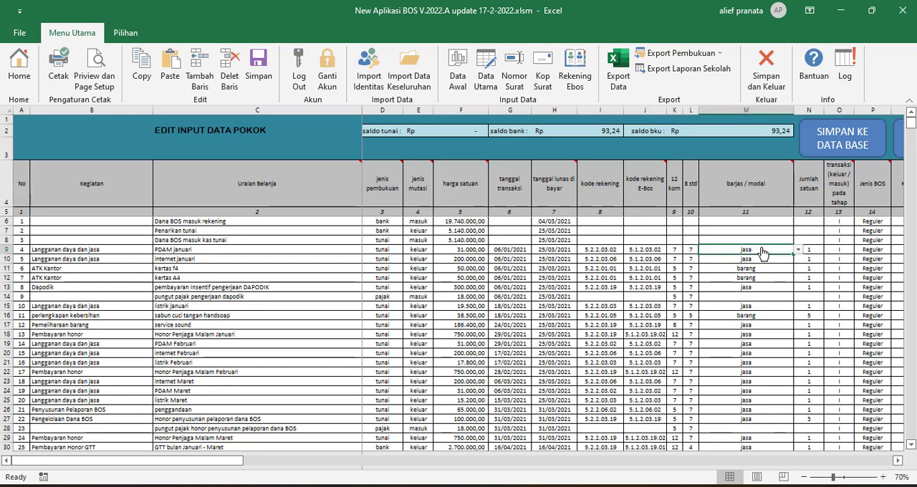
key(alt+Down)
click(758, 262)
mouse_move(757, 182)
drag(744, 223, 745, 247)
click(706, 258)
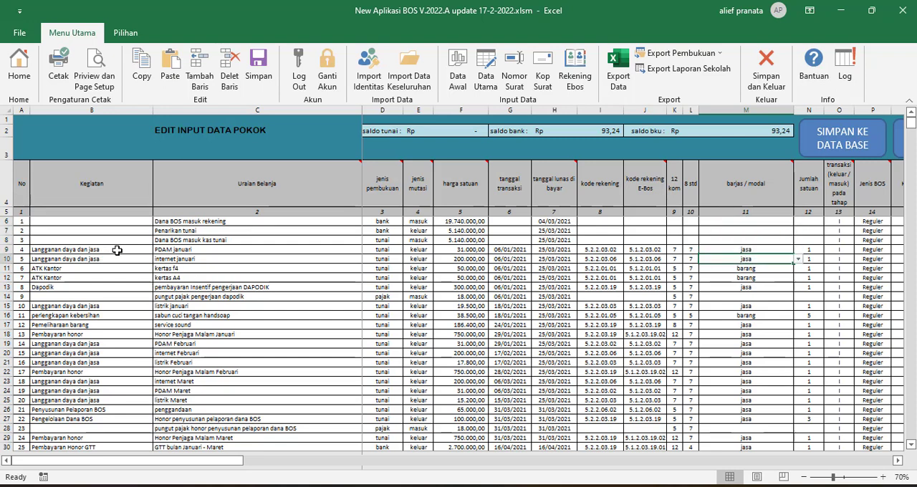
drag(140, 252, 188, 250)
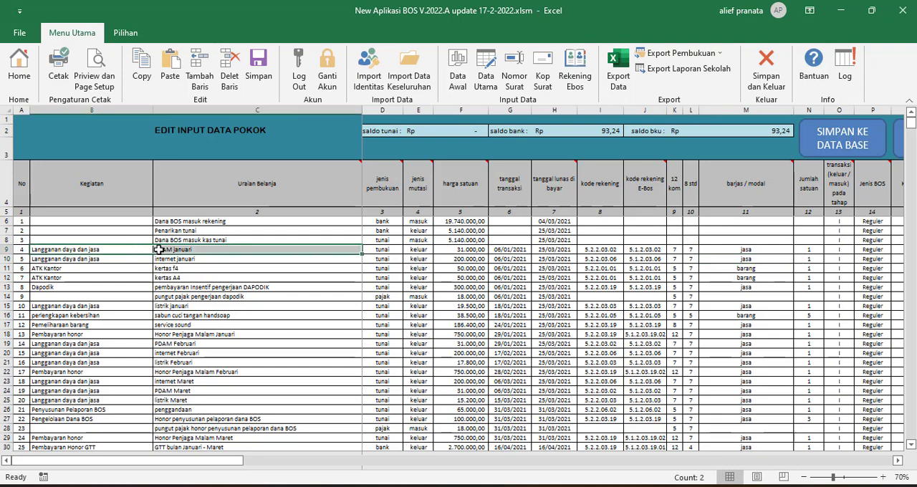
click(724, 248)
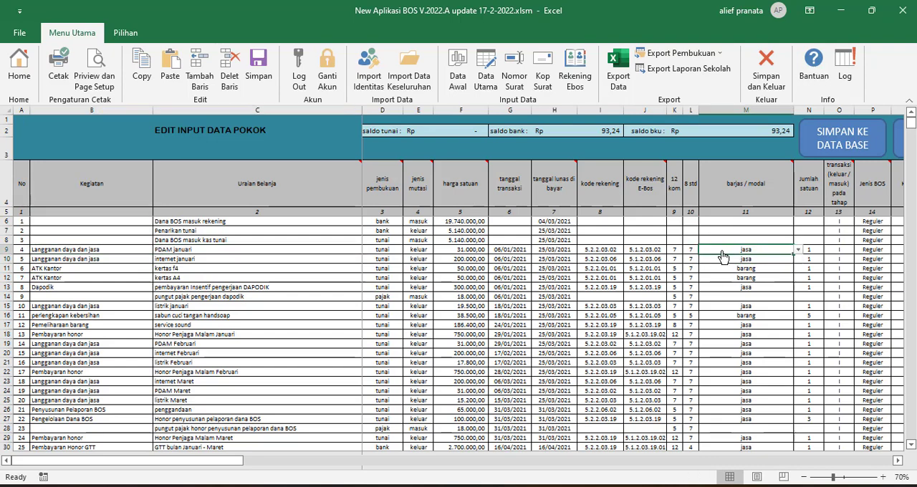
Examine the Jumlah satuan cell of the PDAM januari row and the transaction stage column down the table.
click(897, 461)
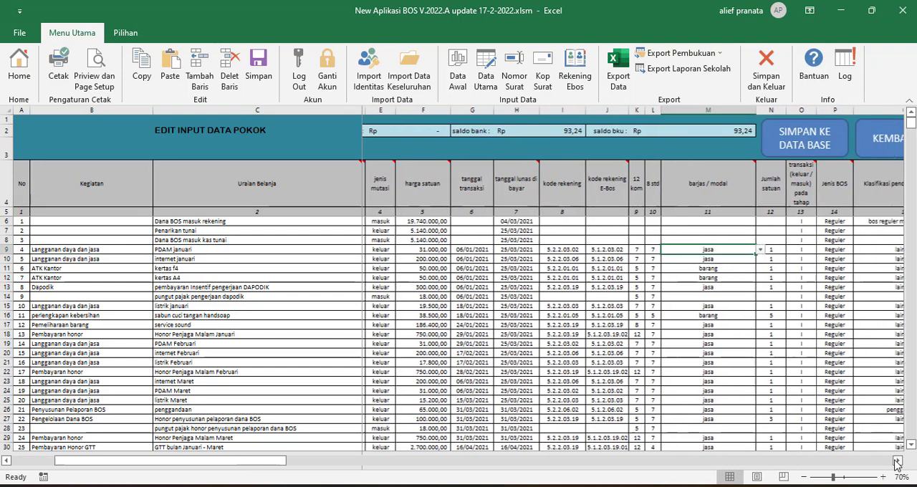
click(898, 461)
click(751, 252)
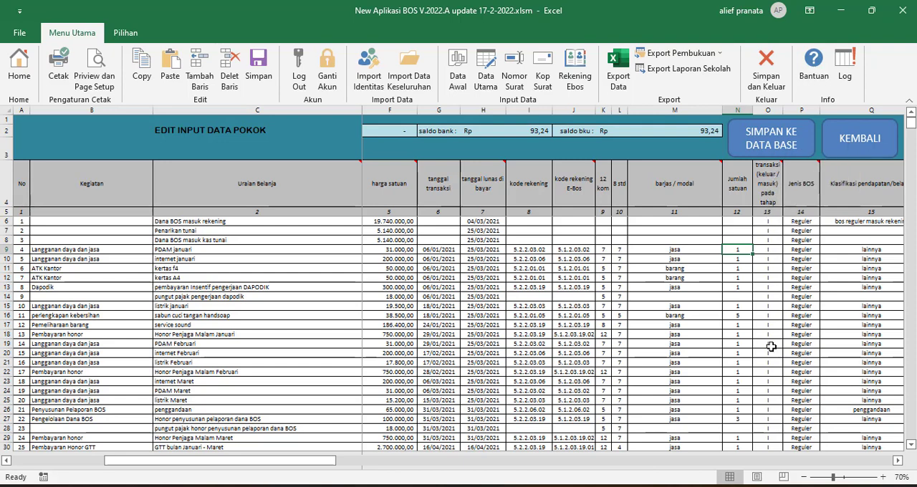
scroll(776, 296, down, 3)
scroll(776, 296, up, 3)
Show the Jenis BOS choices for the PDAM januari row without picking one, and read the column's header note.
click(812, 247)
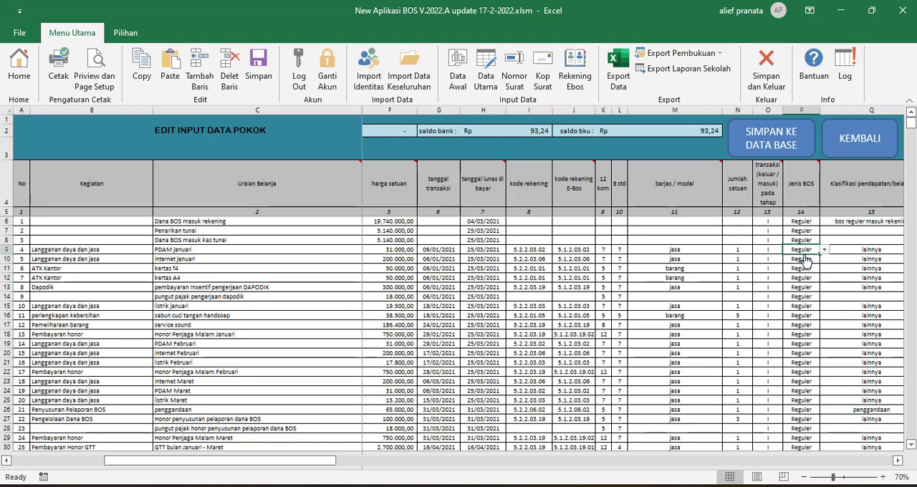
key(alt+Down)
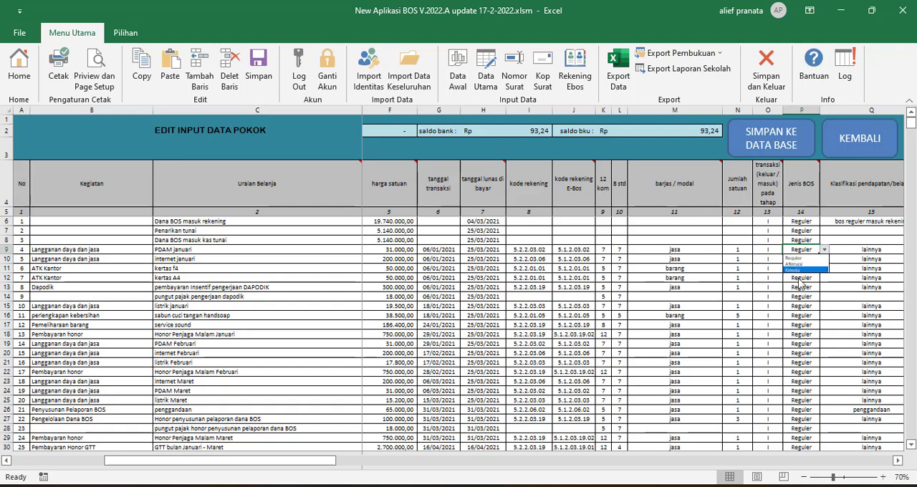
key(Escape)
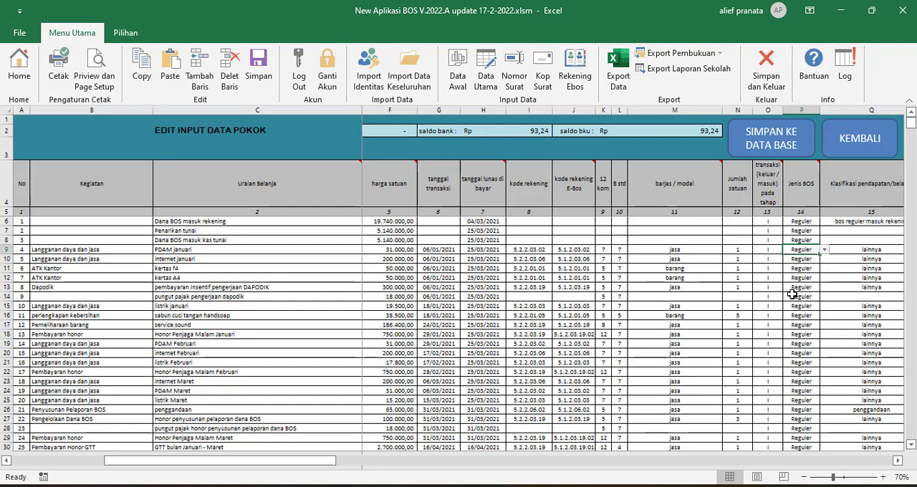
click(897, 461)
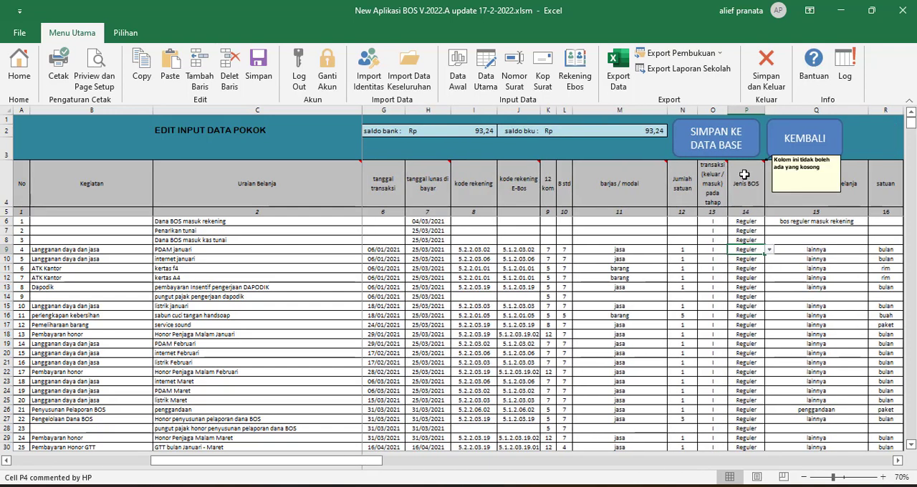
Show the Klasifikasi pendapatan/belanja choices for the Dana BOS masuk rekening row and keep bos reguler masuk rekening.
click(898, 461)
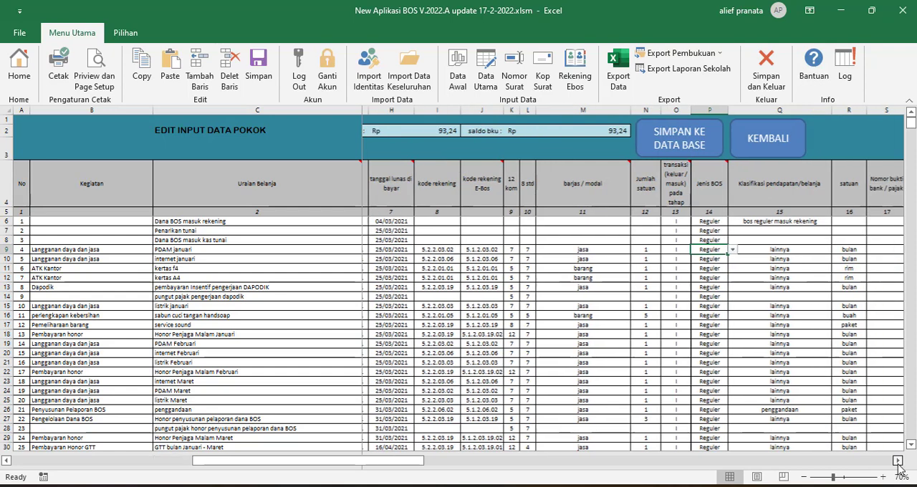
click(898, 461)
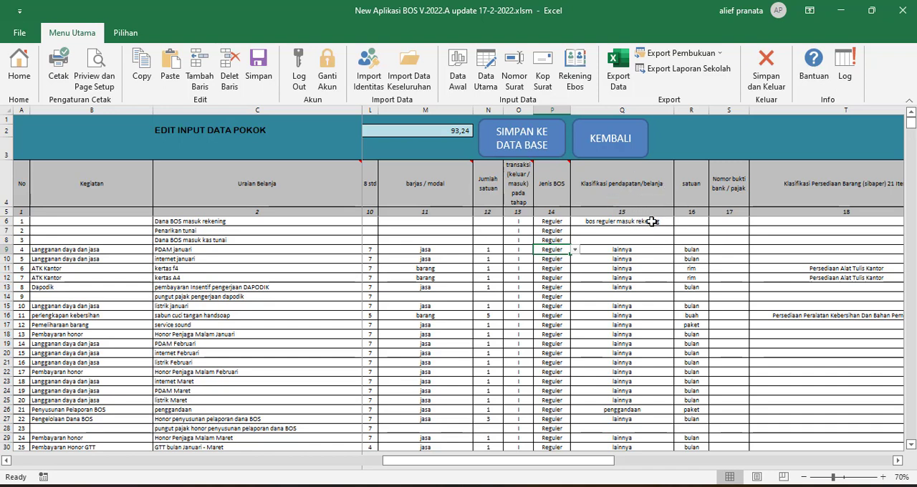
click(651, 222)
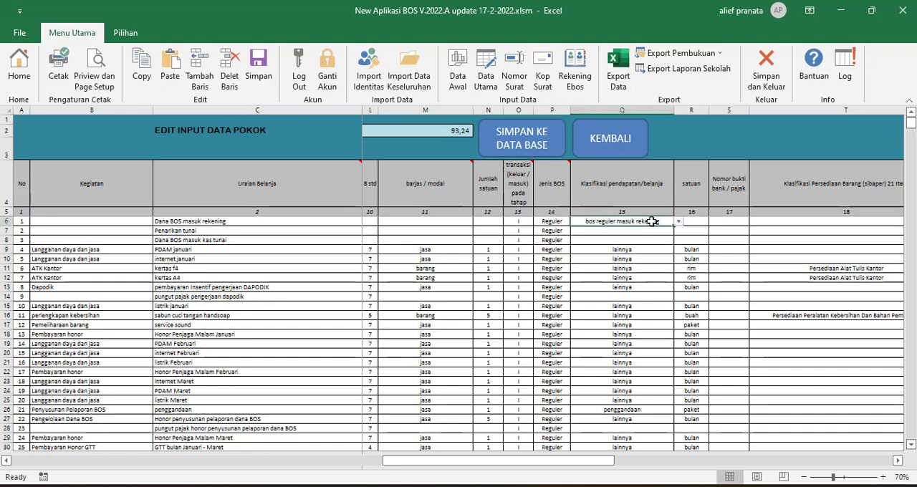
key(alt+Down)
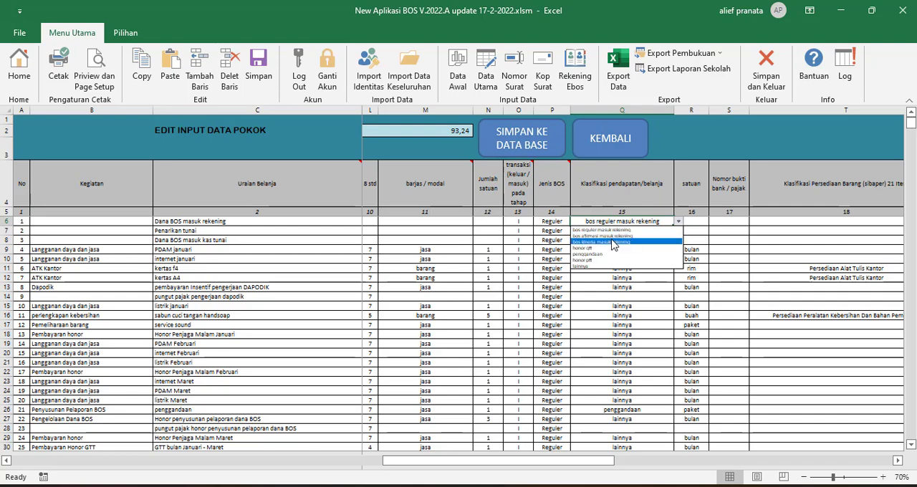
click(622, 230)
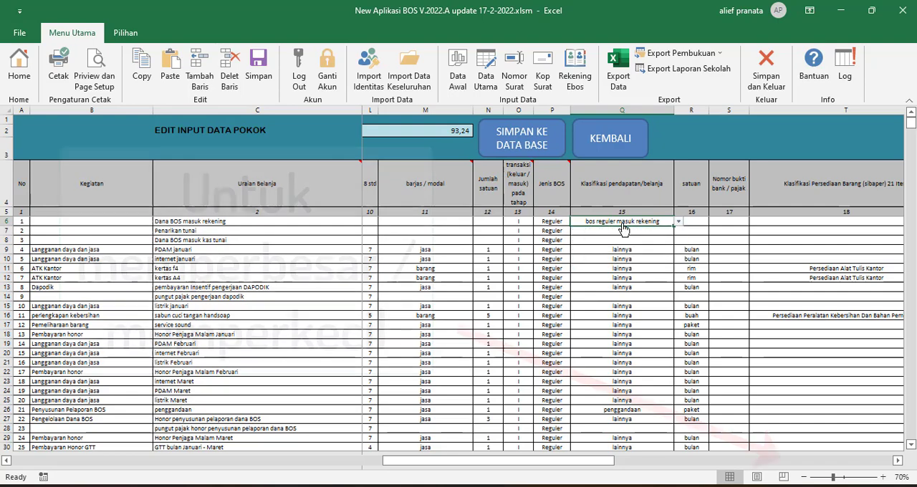
Read the Klasifikasi pendapatan/belanja choices enlarged at 110% without changing the entry, and look over the column's values.
click(884, 477)
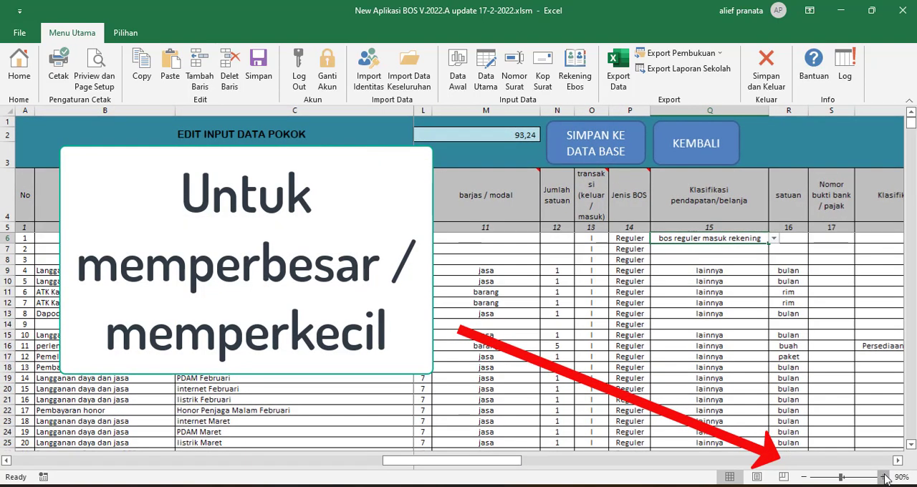
click(885, 477)
click(884, 477)
click(885, 478)
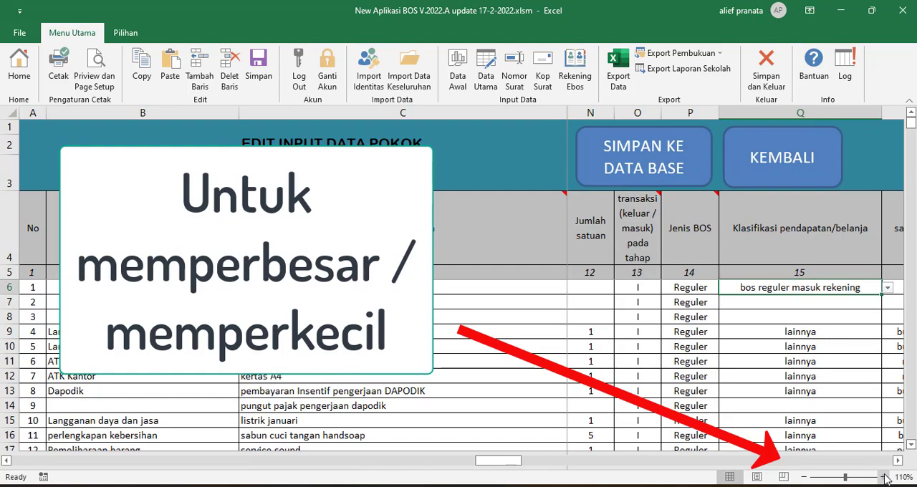
click(864, 290)
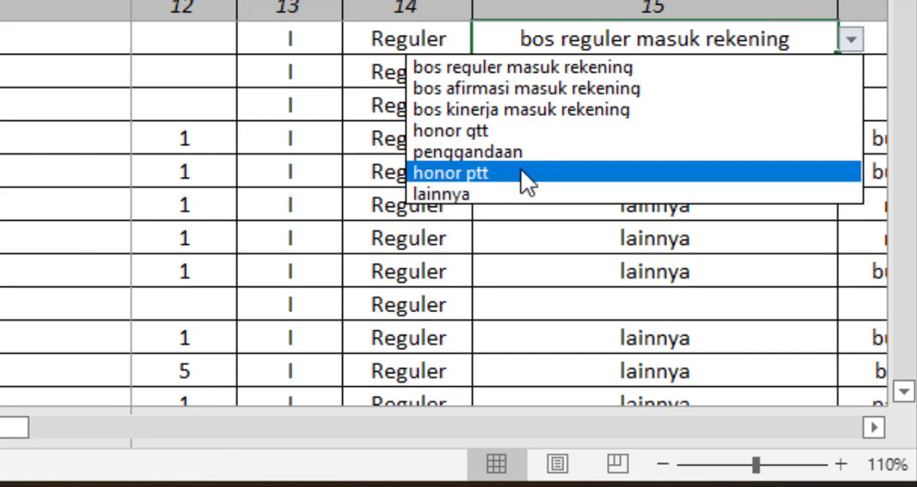
click(559, 228)
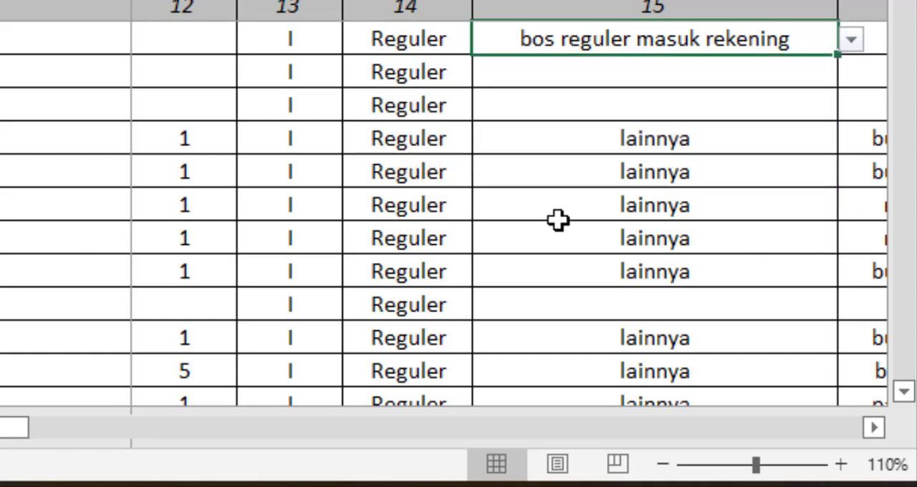
scroll(609, 237, down, 1)
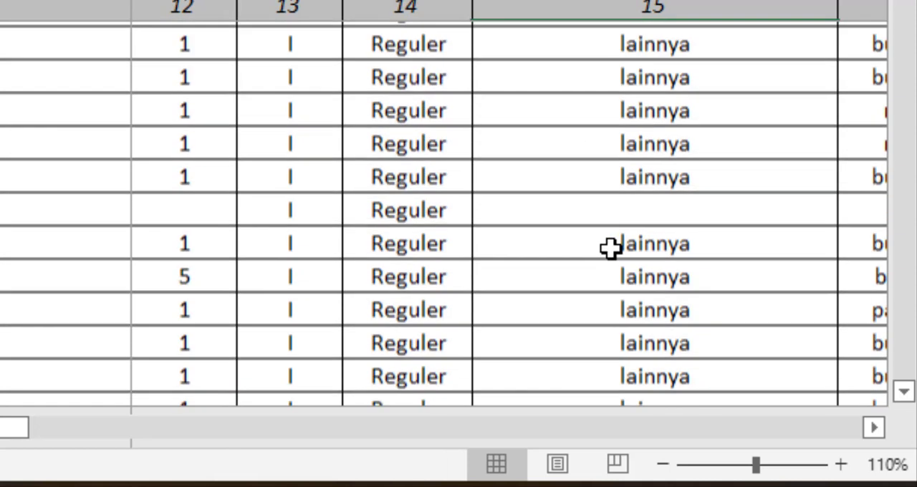
scroll(604, 238, up, 1)
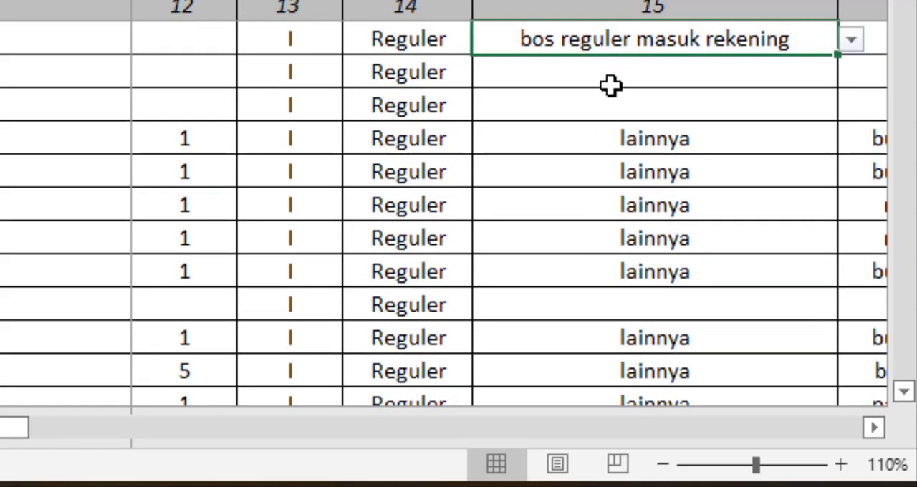
At 70% zoom, check which rows leave Klasifikasi pendapatan/belanja blank, including Penarikan tunai, and point out the Nomor bukti bank / pajak column.
click(664, 465)
click(666, 467)
click(666, 467)
click(666, 466)
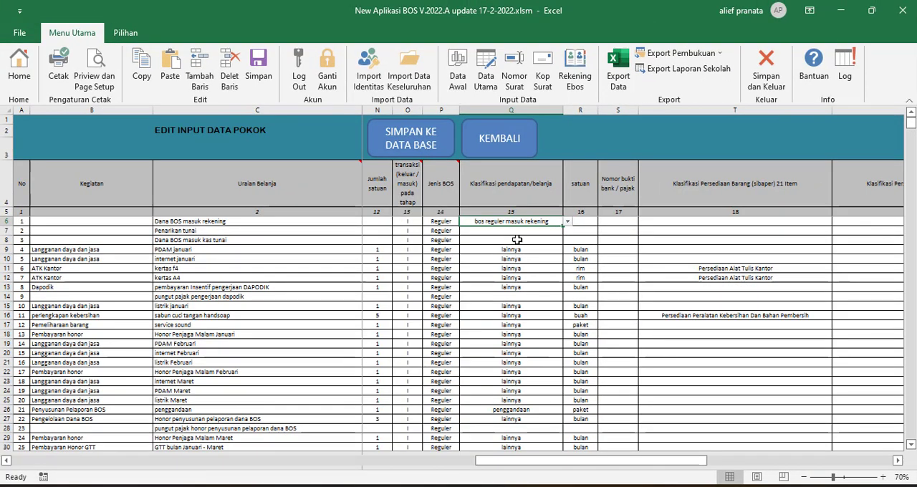
drag(517, 231, 521, 240)
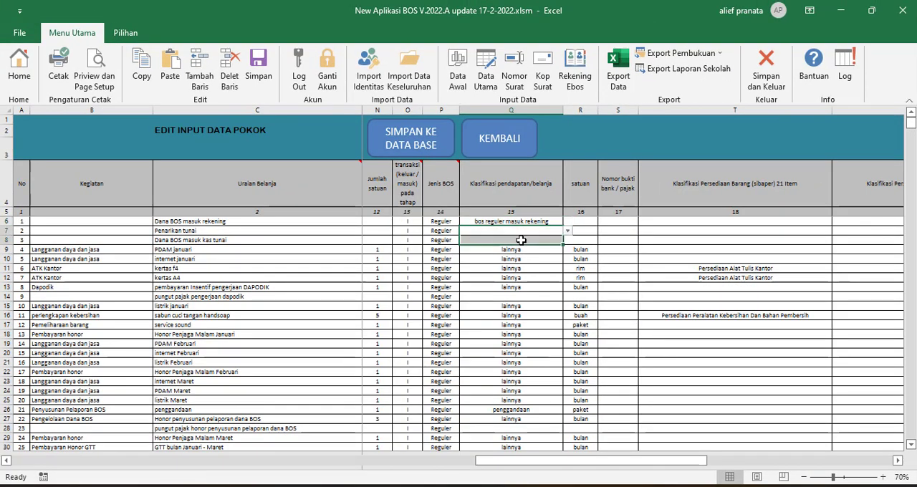
click(518, 296)
drag(521, 232, 521, 239)
click(230, 228)
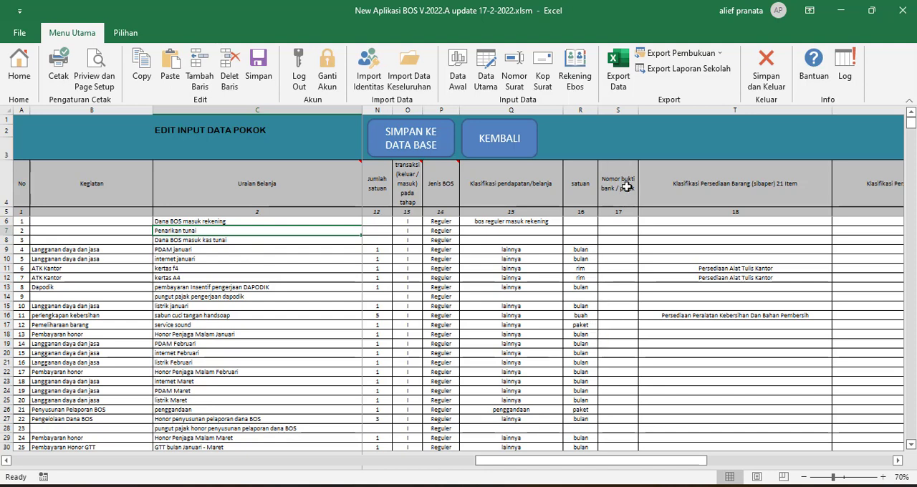
click(607, 256)
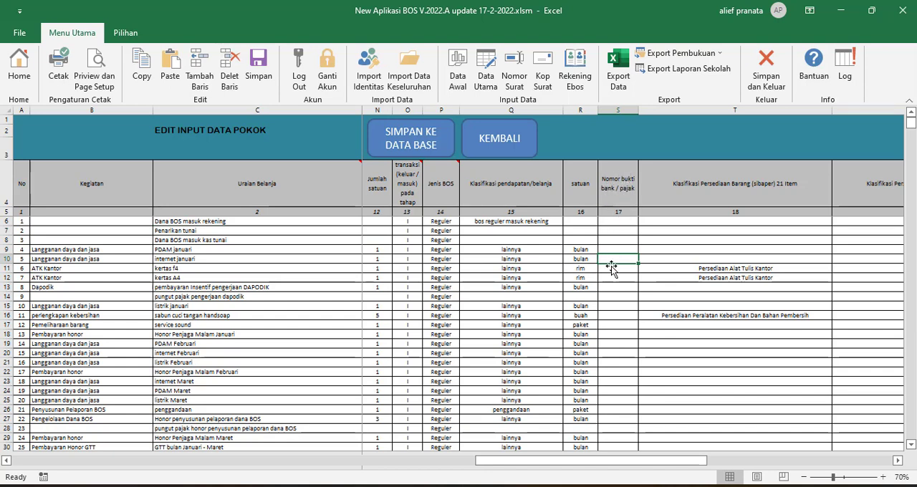
Point out the blank Nomor bukti bank / pajak cells and examine the Klasifikasi Persediaan Barang (sibaper) 21 Item and 64 Item columns.
click(613, 250)
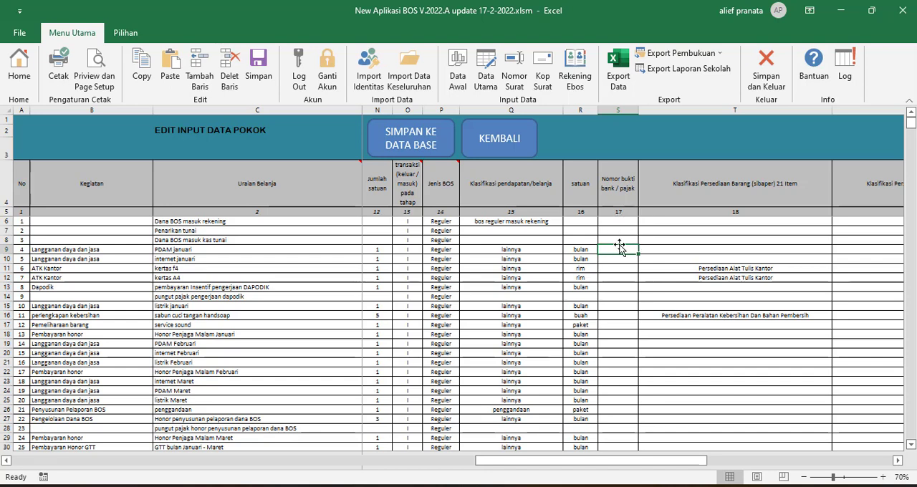
click(619, 241)
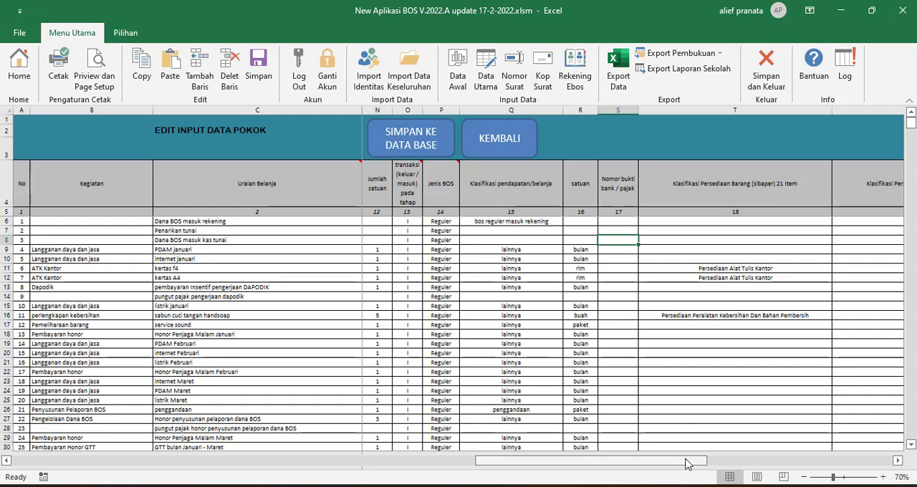
drag(686, 465, 781, 465)
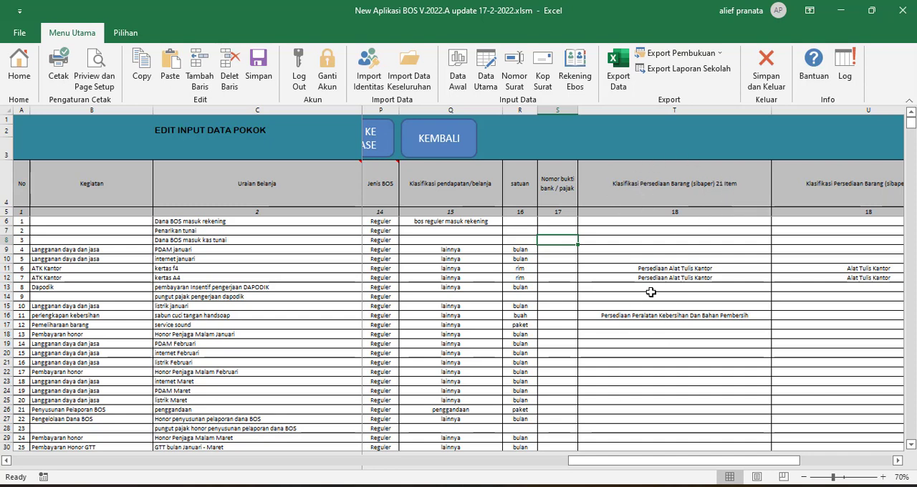
drag(675, 462, 774, 465)
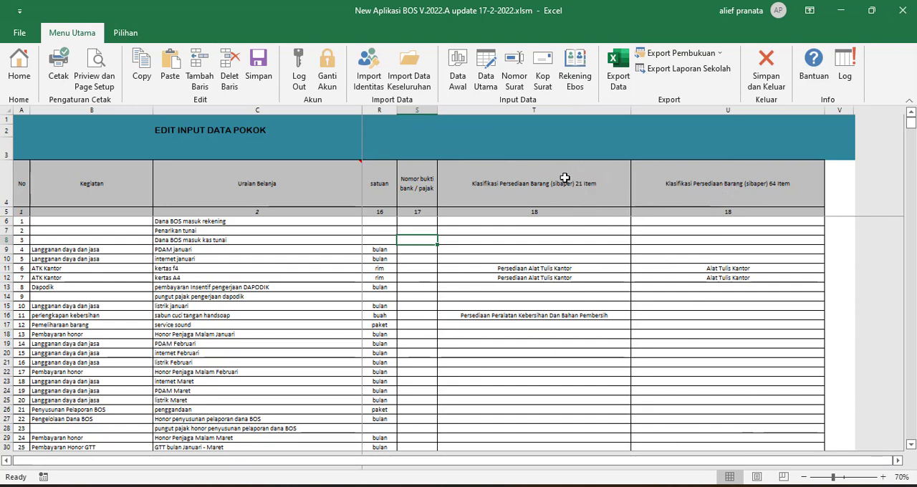
drag(778, 464, 685, 466)
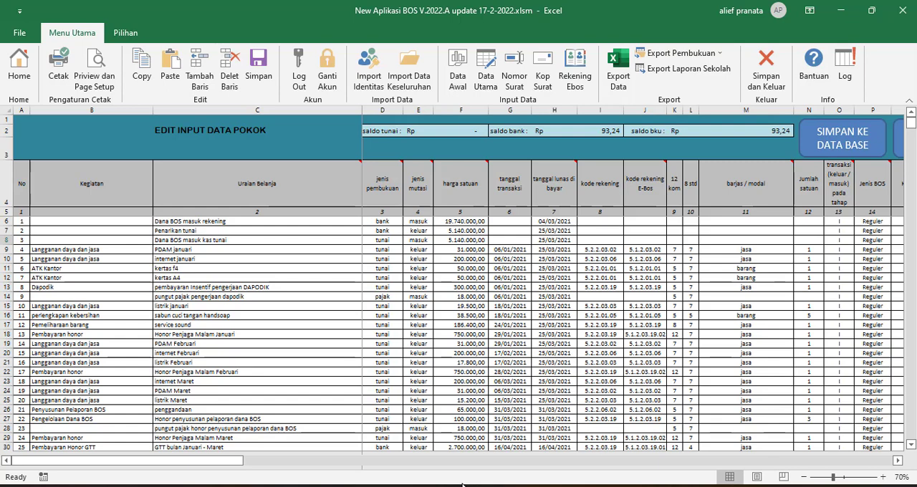
Examine the January to December letter numbers on the Nomor Surat sheet and show the Kop Surat letterhead settings.
click(516, 69)
click(294, 276)
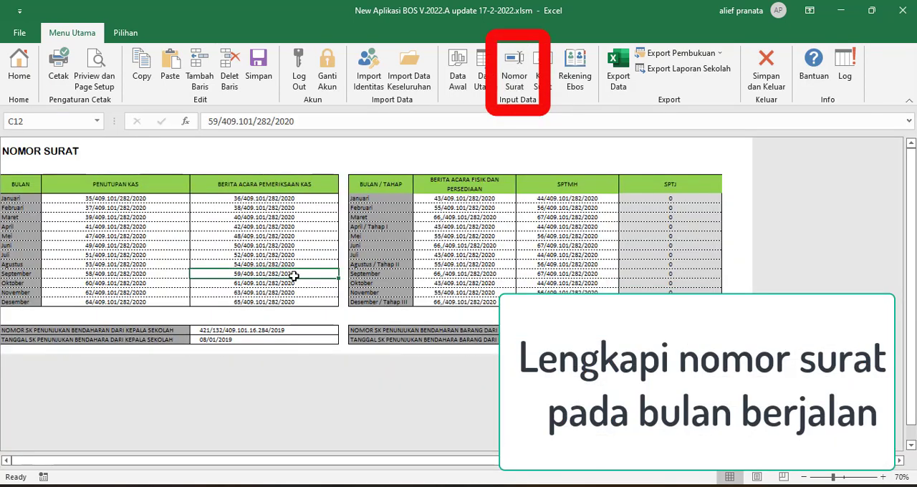
click(294, 283)
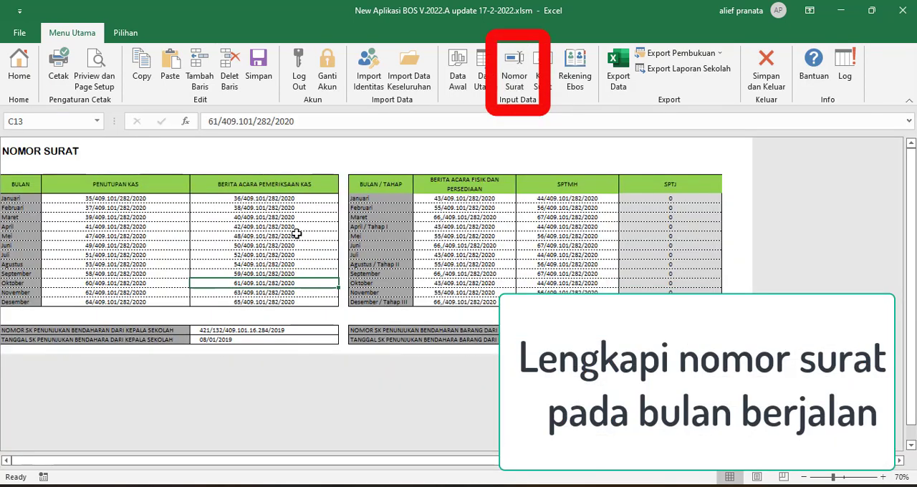
click(87, 207)
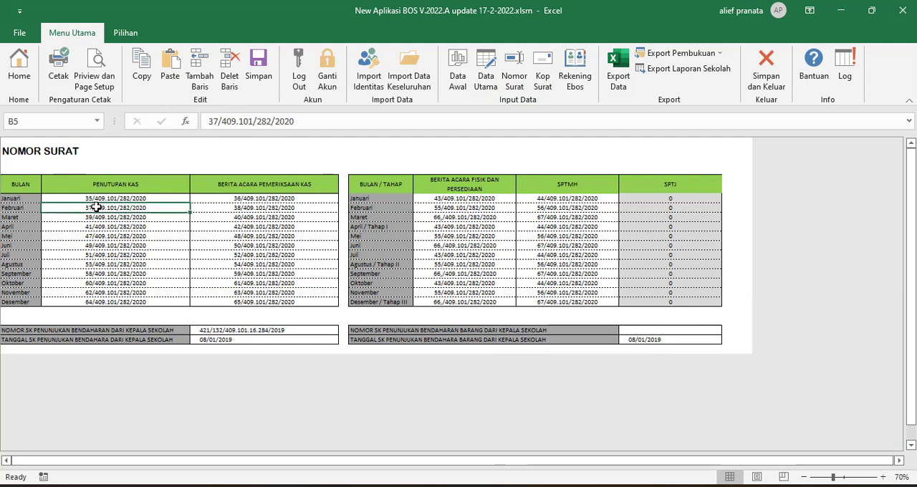
click(73, 301)
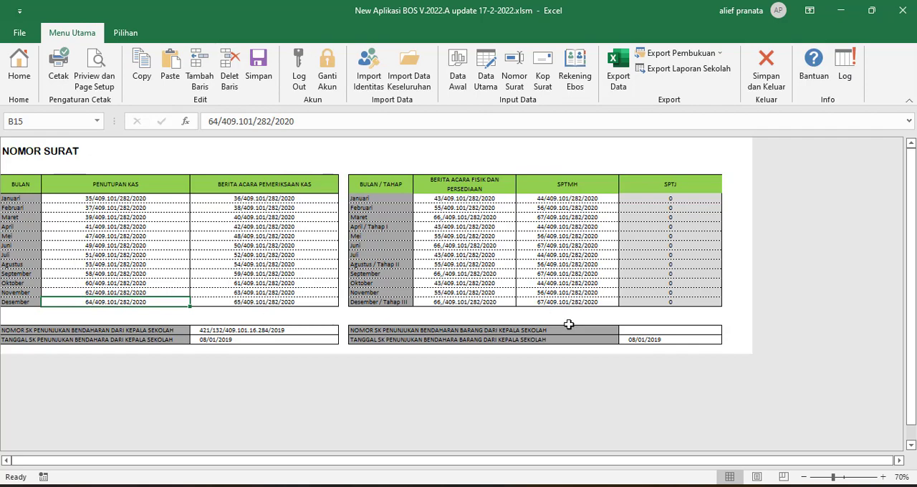
click(541, 72)
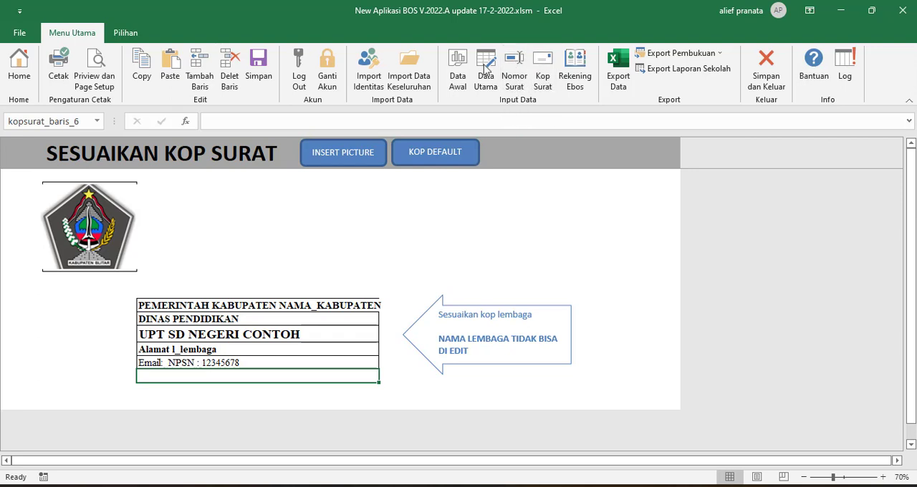
Review the Data Awal fields from the annual budgets and opening balances down to Pendapatan BOS Murni Tahap I to III.
click(457, 68)
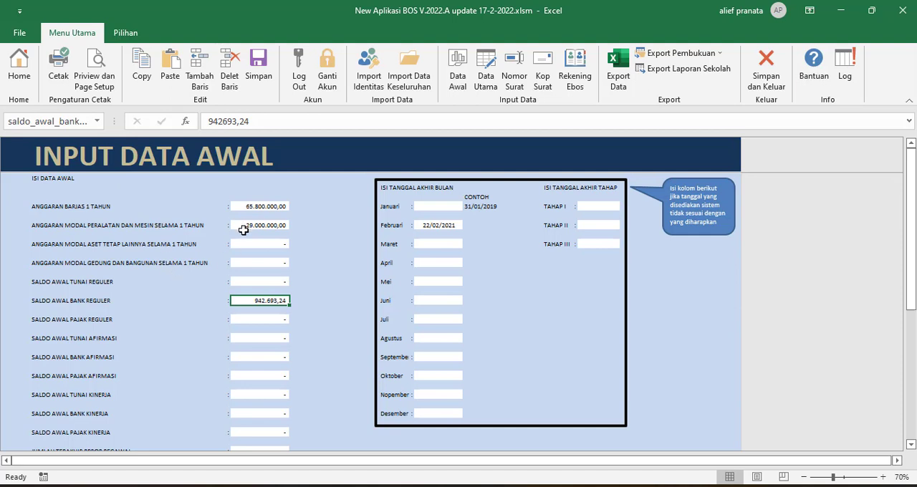
scroll(256, 237, down, 3)
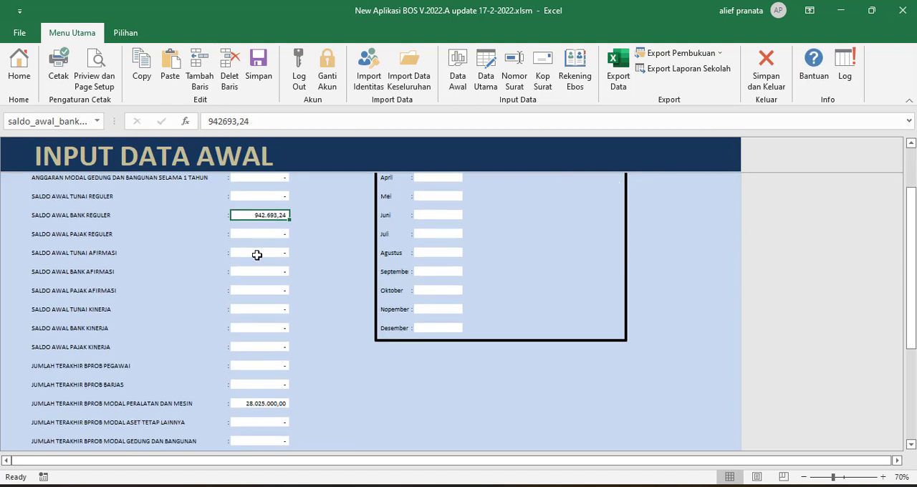
scroll(248, 292, down, 1)
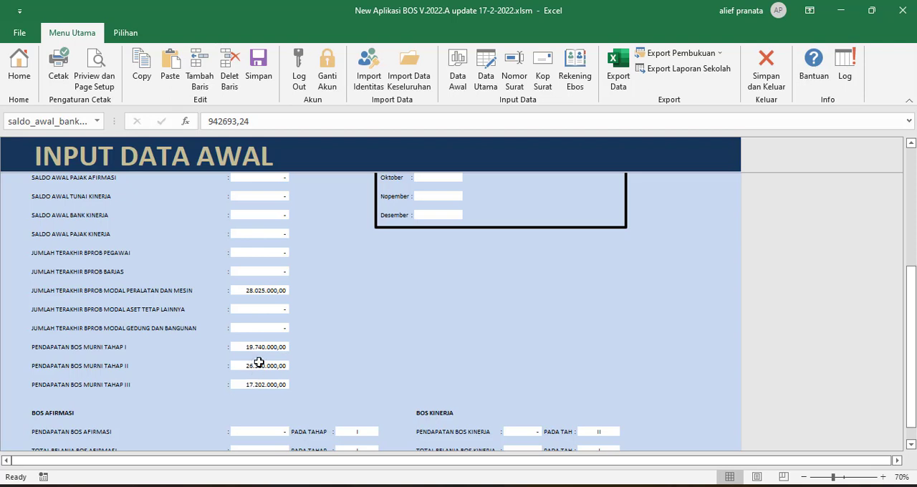
scroll(275, 377, up, 3)
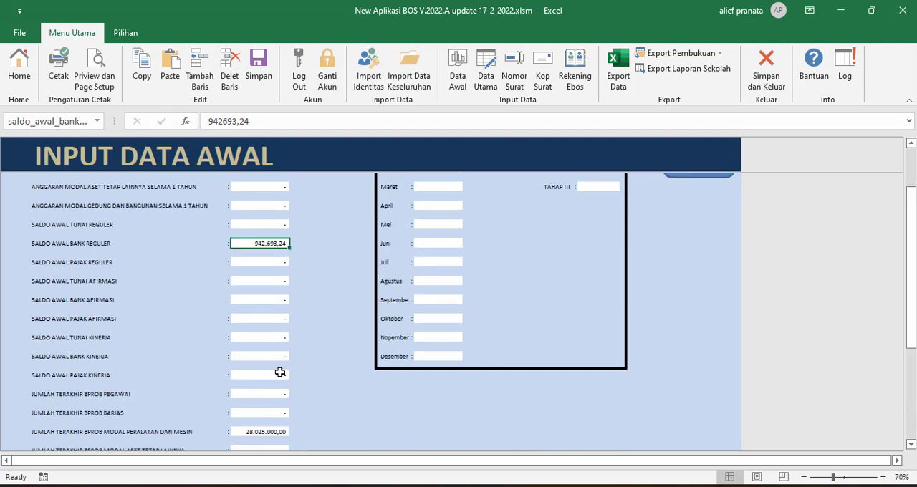